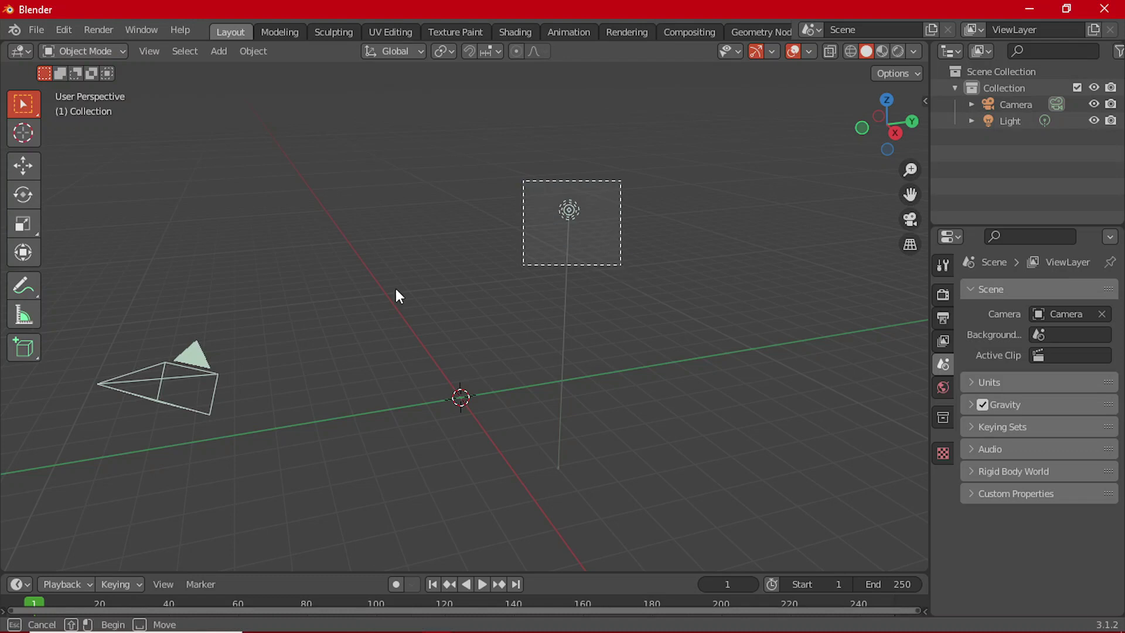
- Delete the camera and the light from the scene
left_click_drag(136, 301, 236, 438, "shift")
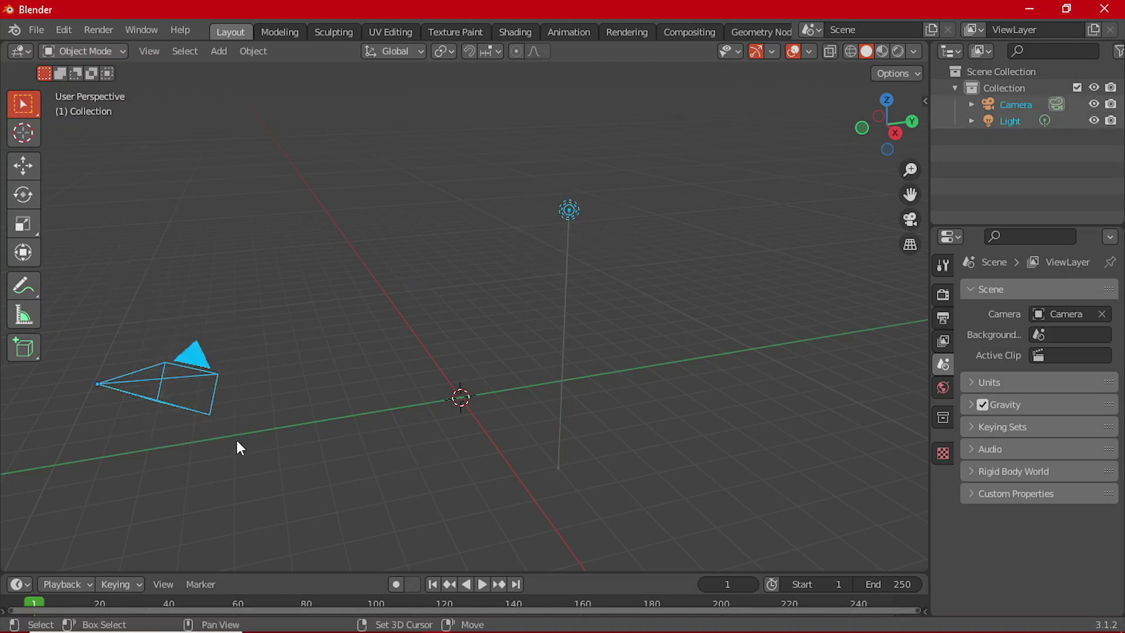
key("x")
left_click(276, 343)
- Switch to the top view and add a plane mesh at the origin
scroll(444, 349, "down", 1)
middle_click_drag(444, 349, 508, 349)
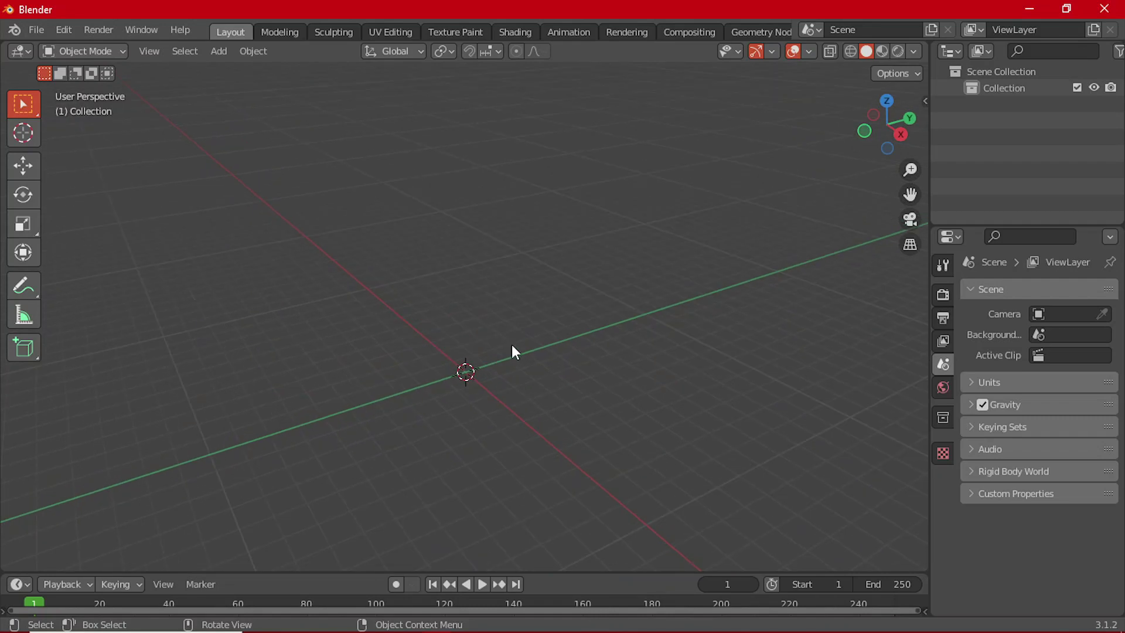
key("grave")
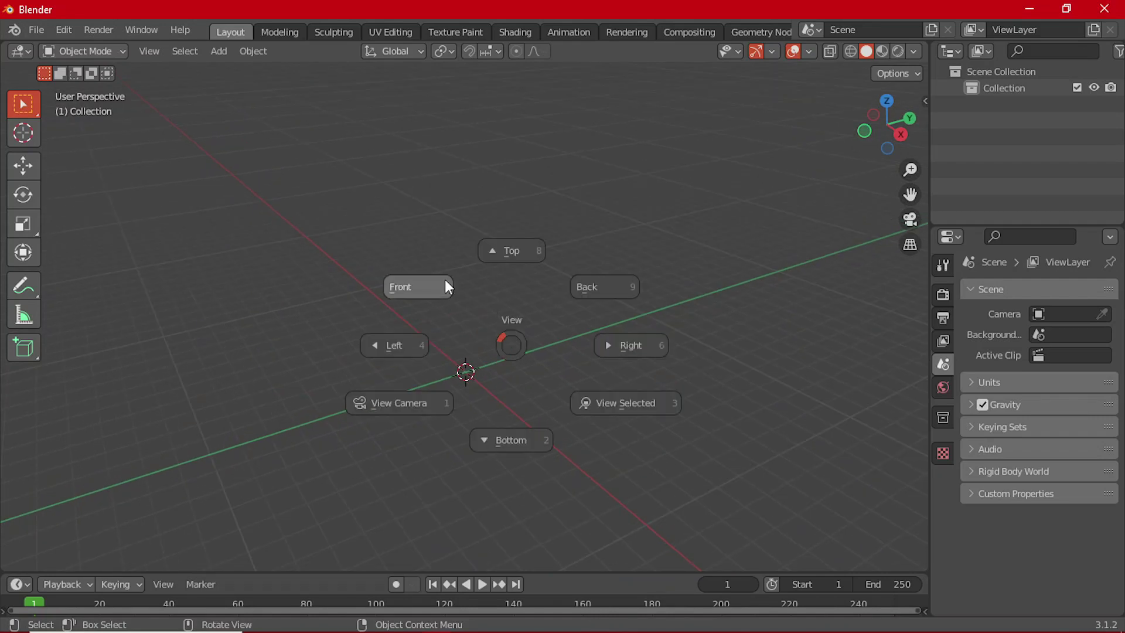
left_click(510, 252)
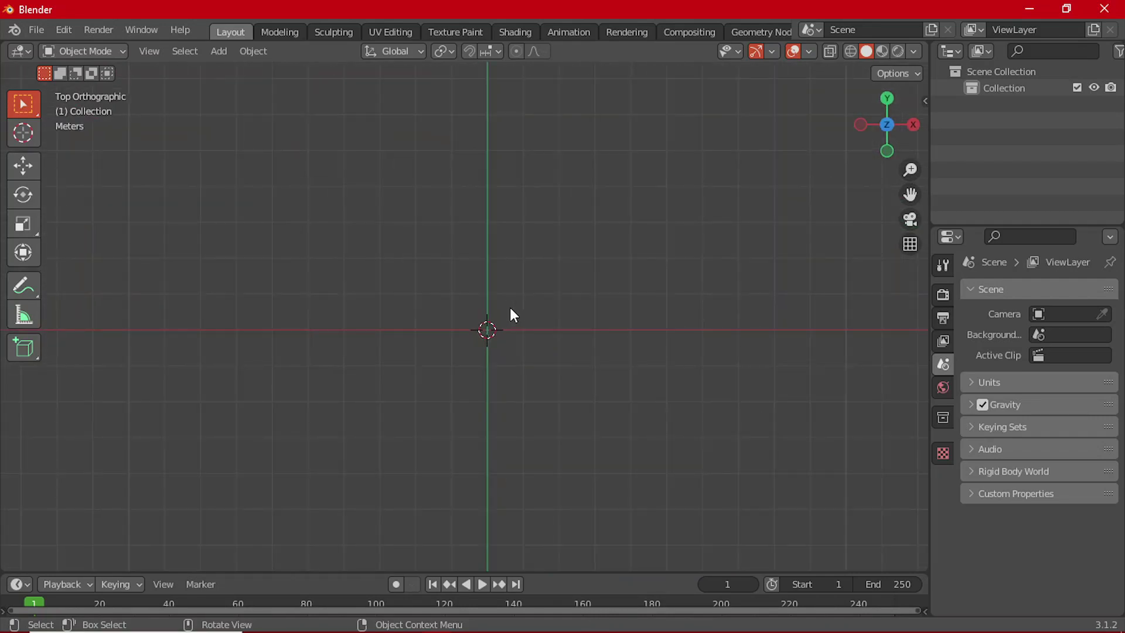
key("shift+a")
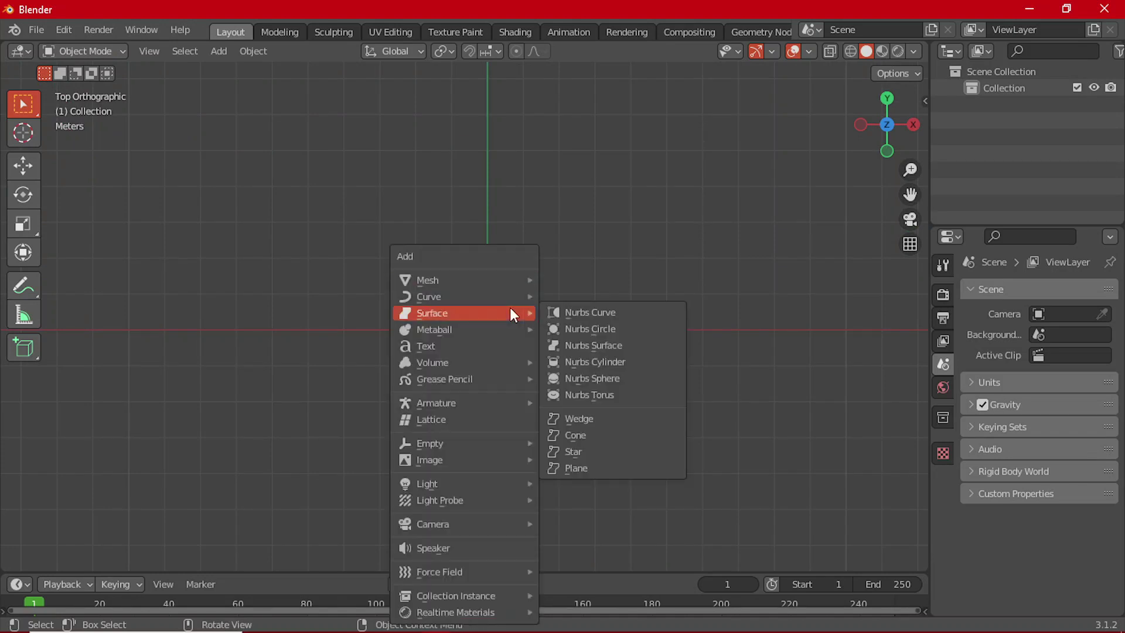
mouse_move(480, 279)
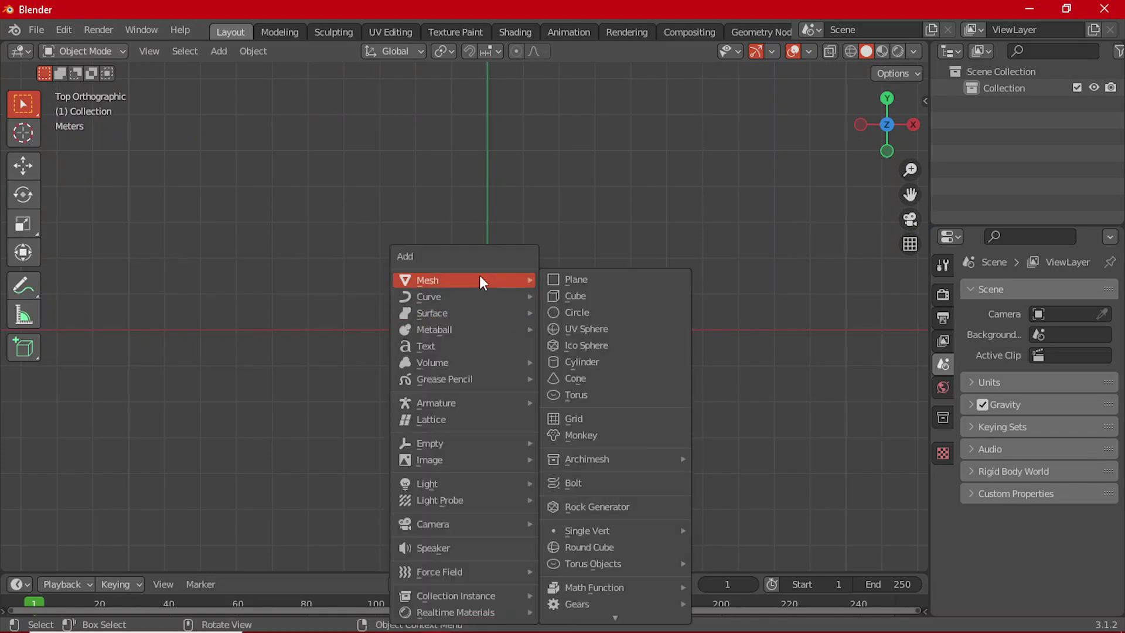
left_click(577, 279)
- Scale the plane along the X axis by a factor of 2.4
scroll(567, 344, "up", 4)
scroll(572, 341, "down", 2)
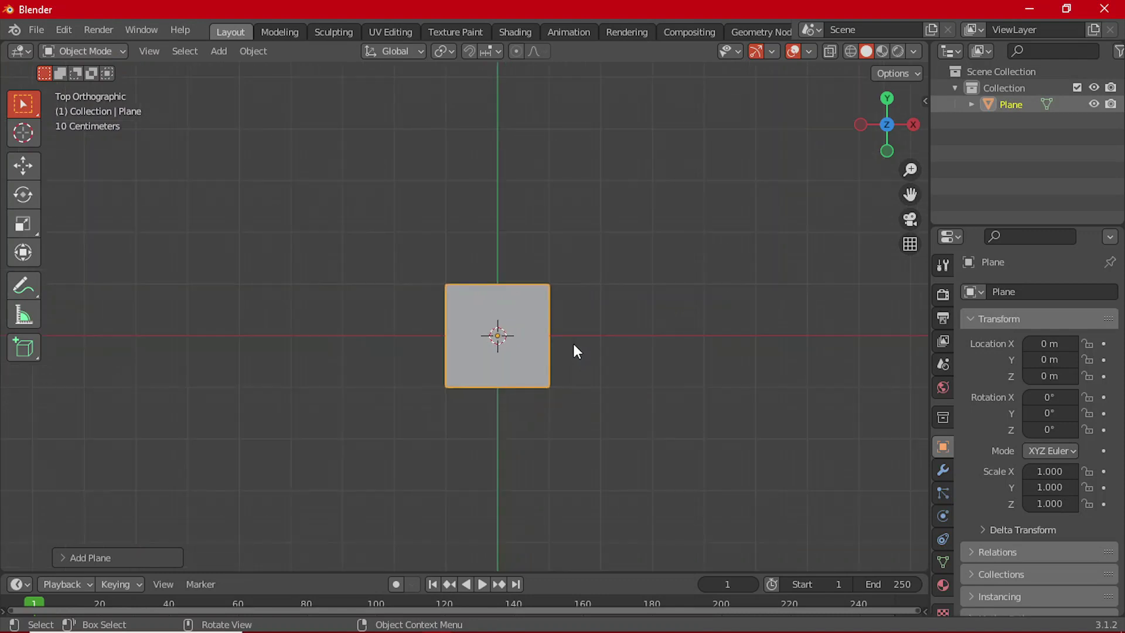
scroll(517, 340, "down", 3, "ctrl")
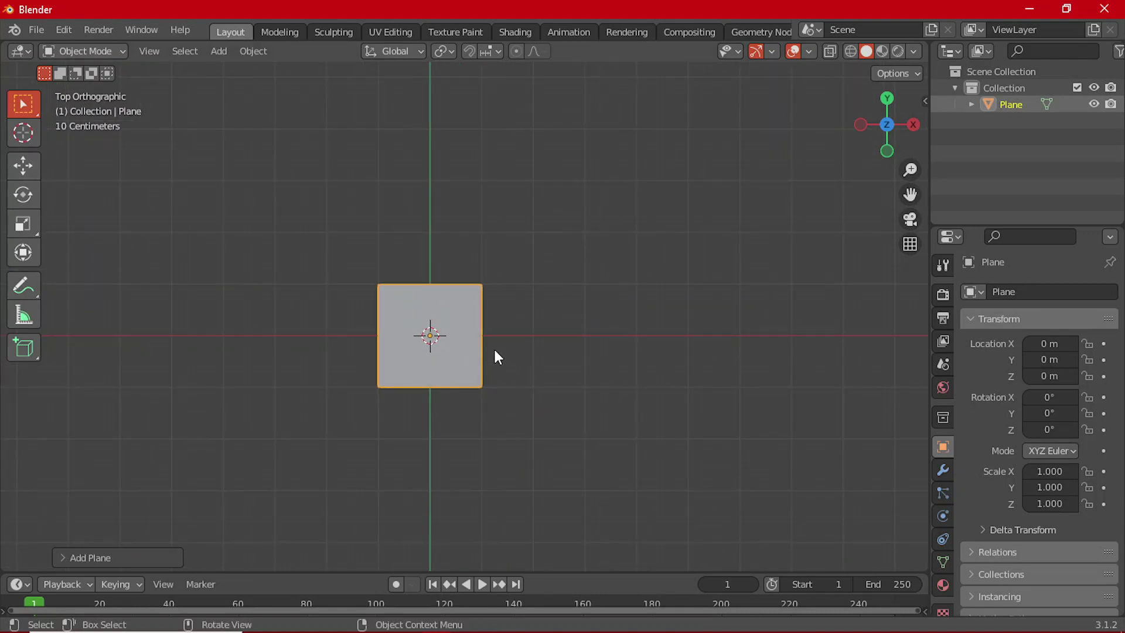
key("s")
key("x")
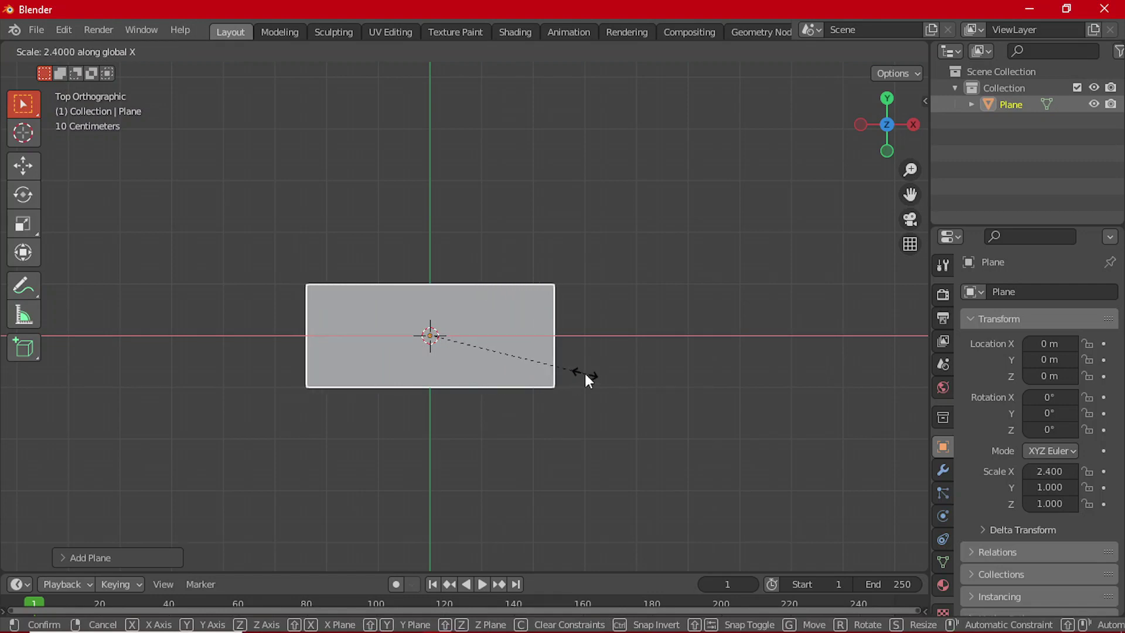
left_click(588, 378)
- In Edit Mode, cut a centred vertical edge loop through the plane, splitting it into two halves
scroll(445, 329, "up", 1)
middle_click_drag(431, 347, 451, 343, "shift")
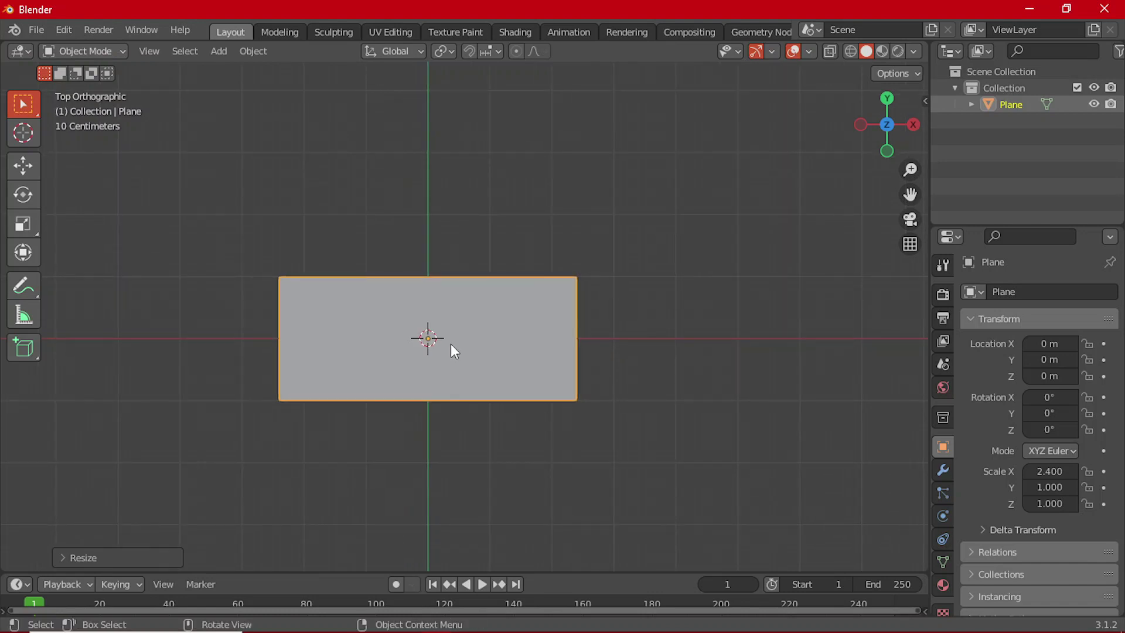
key("Tab")
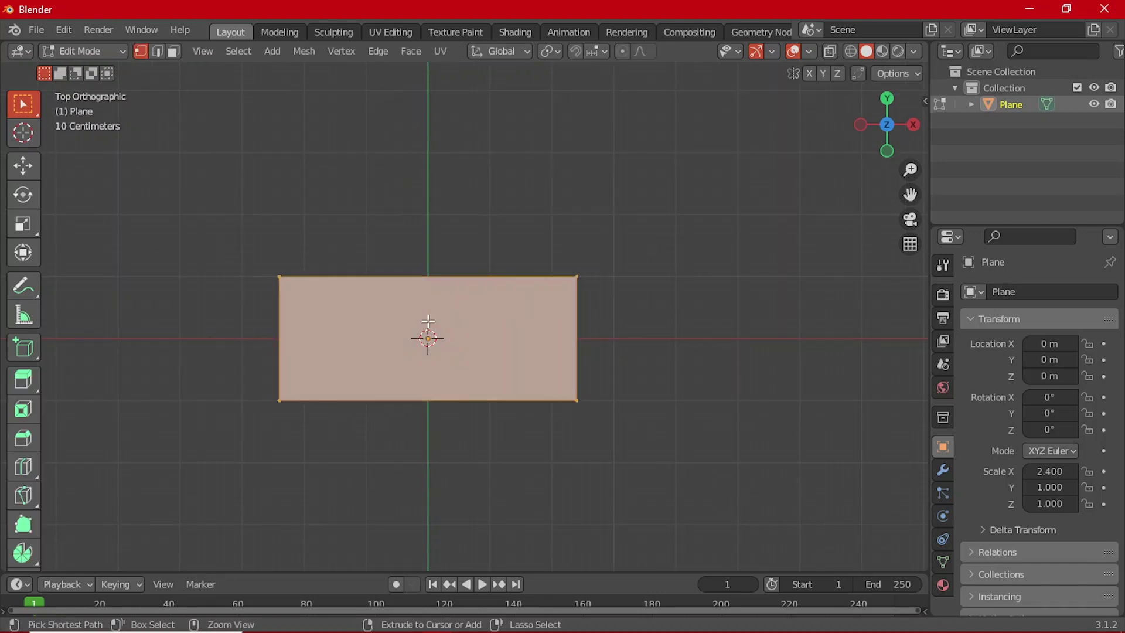
key("ctrl+r")
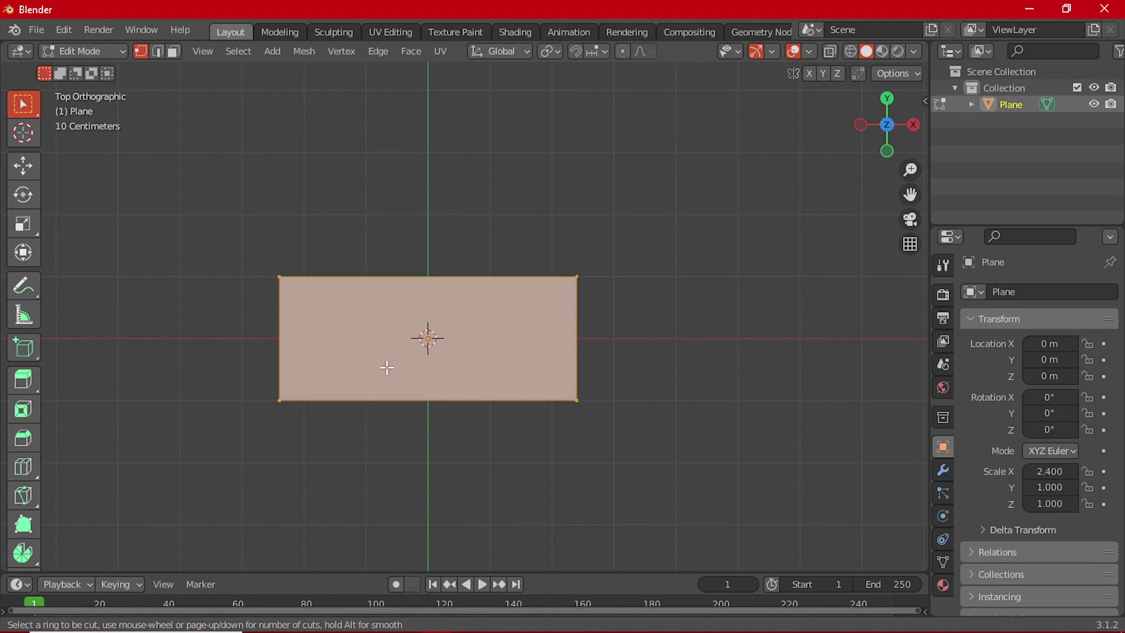
left_click(421, 394)
right_click(421, 394)
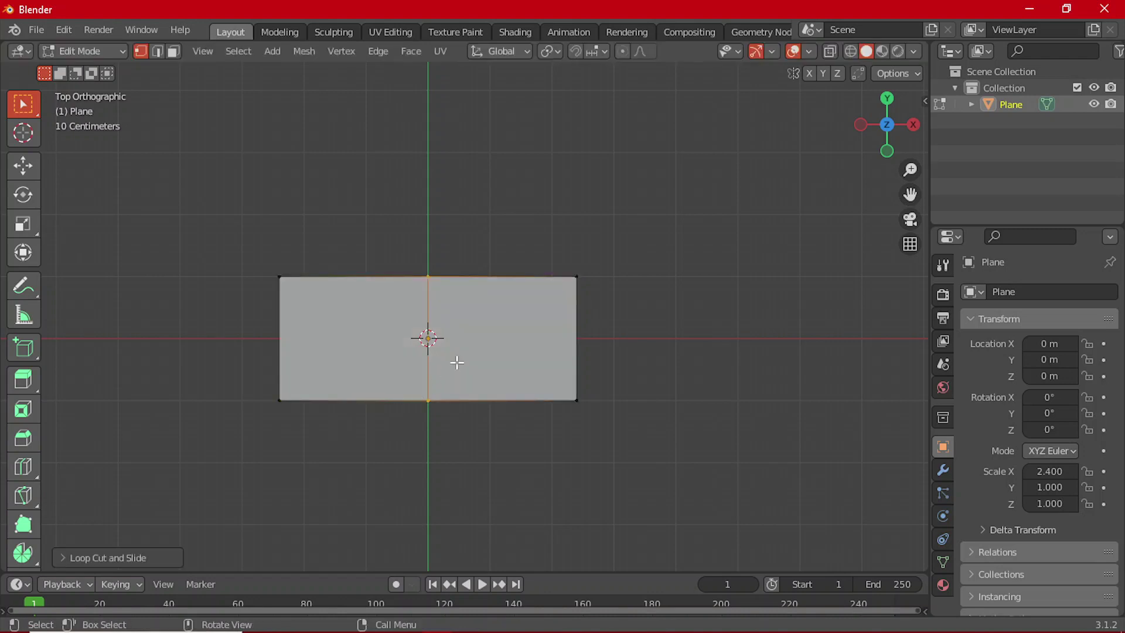
- Add three evenly spaced vertical loop cuts to the half of the plane on the positive X side
key("ctrl+r")
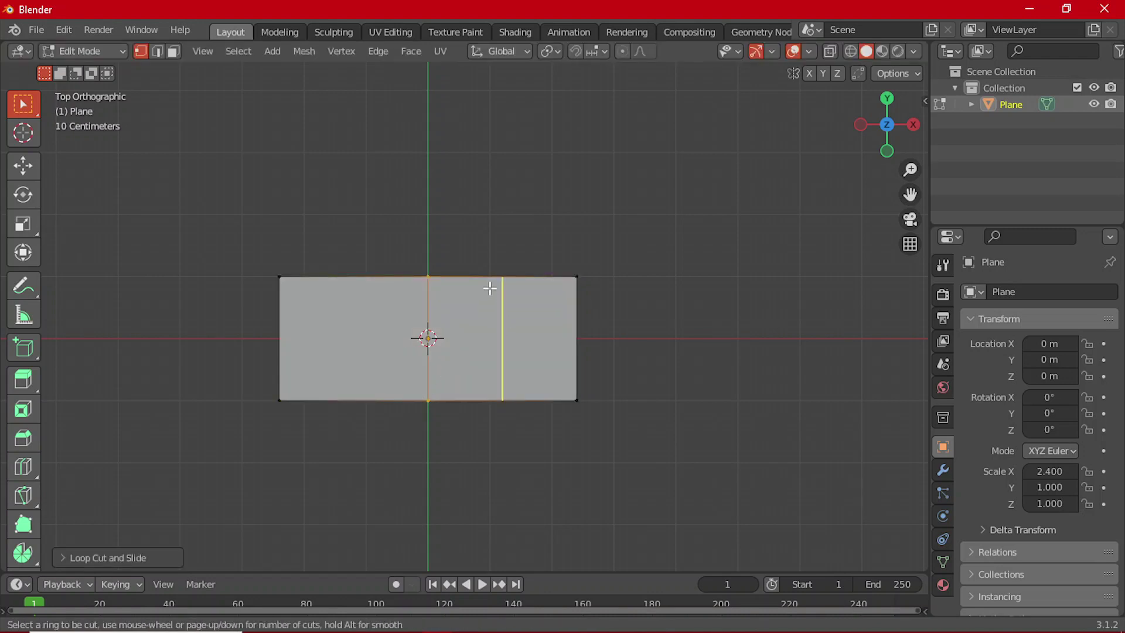
key("Escape")
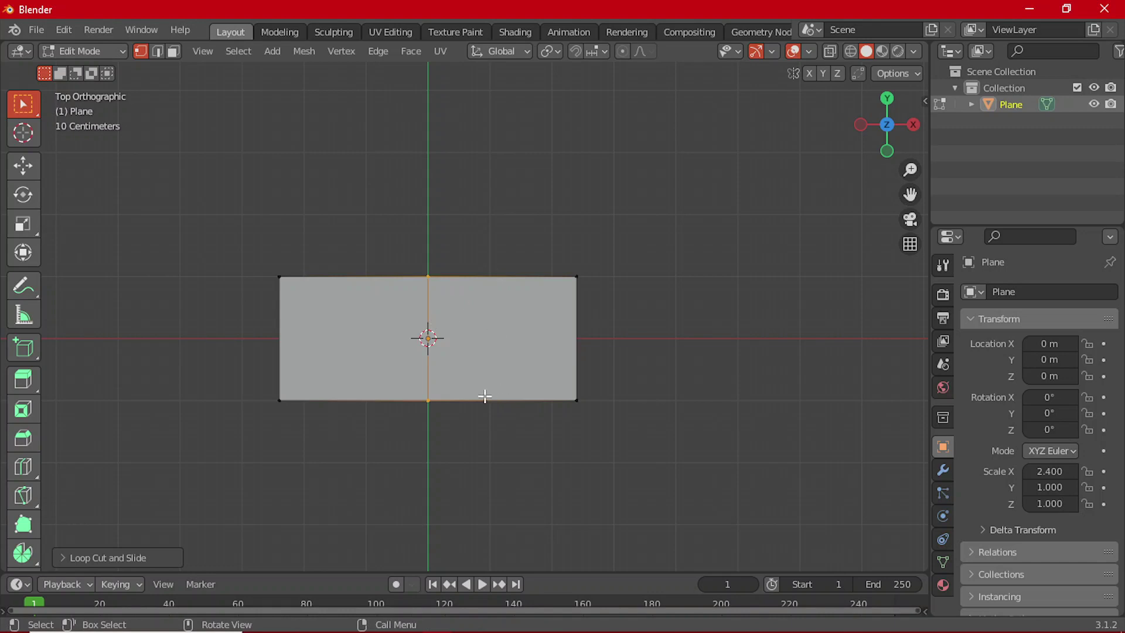
key("ctrl+r")
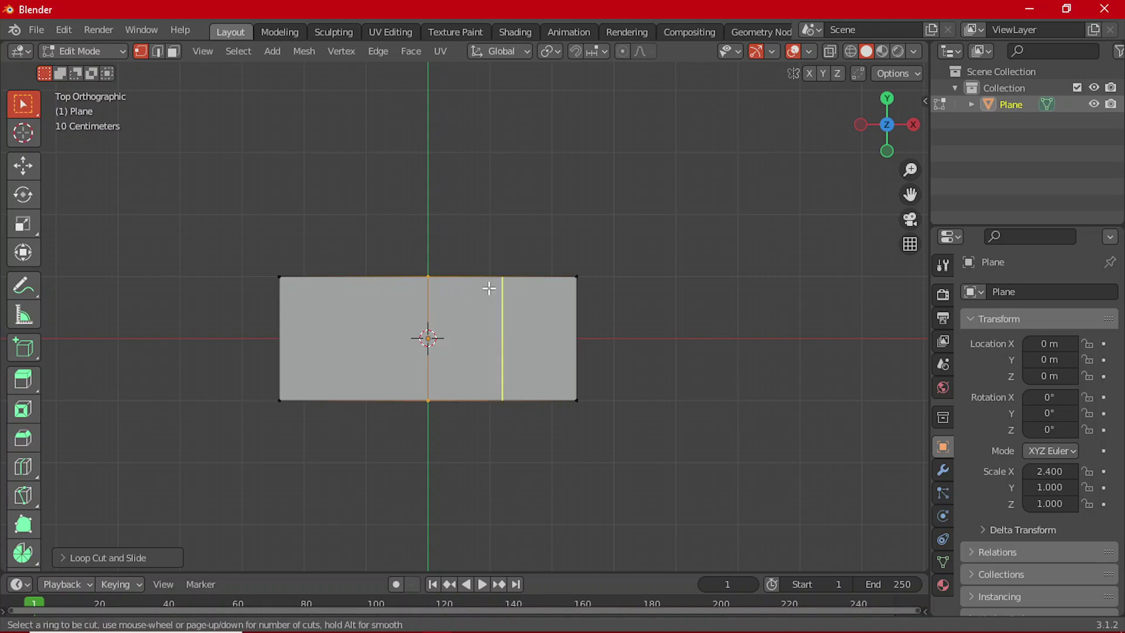
left_click(489, 288)
right_click(489, 289)
left_click(141, 557)
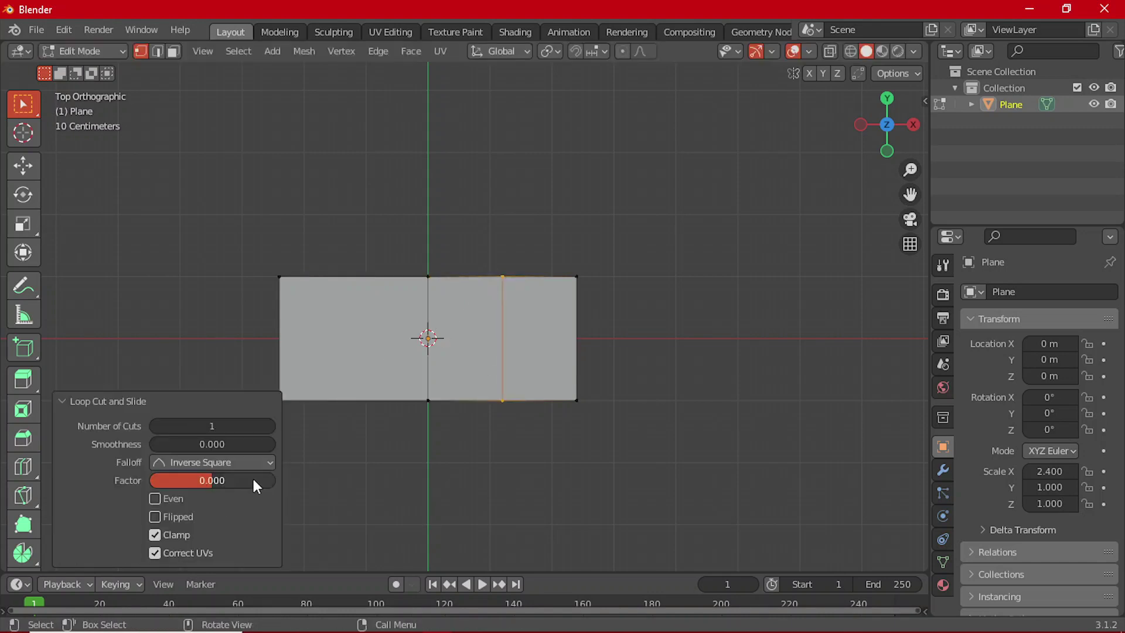
left_click(269, 426)
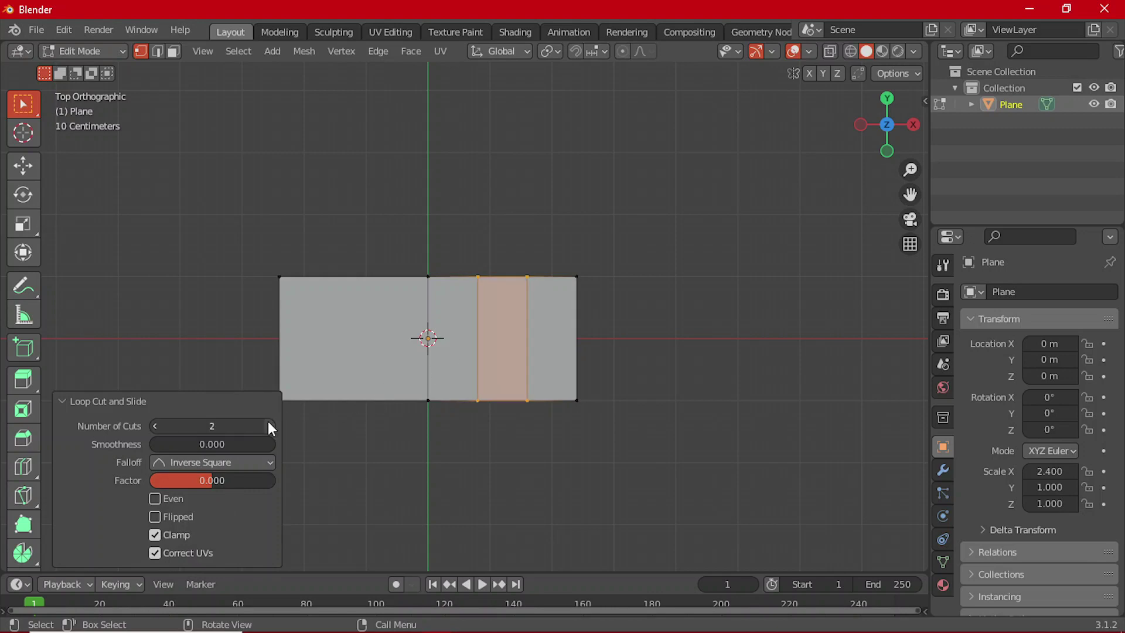
left_click(270, 425)
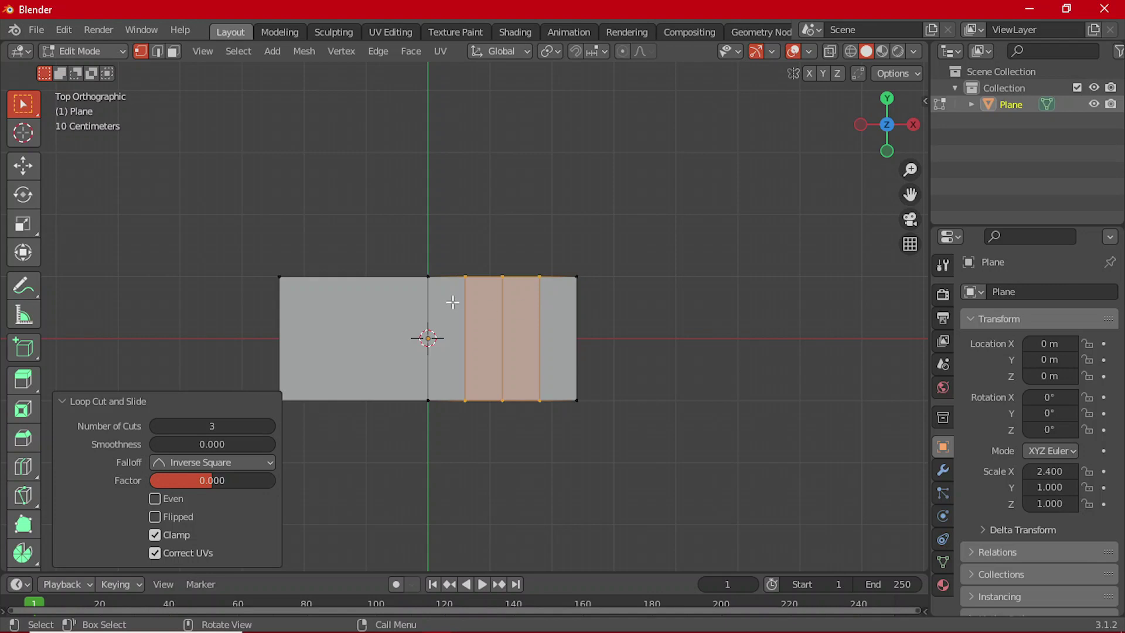
key("Tab")
key("Tab")
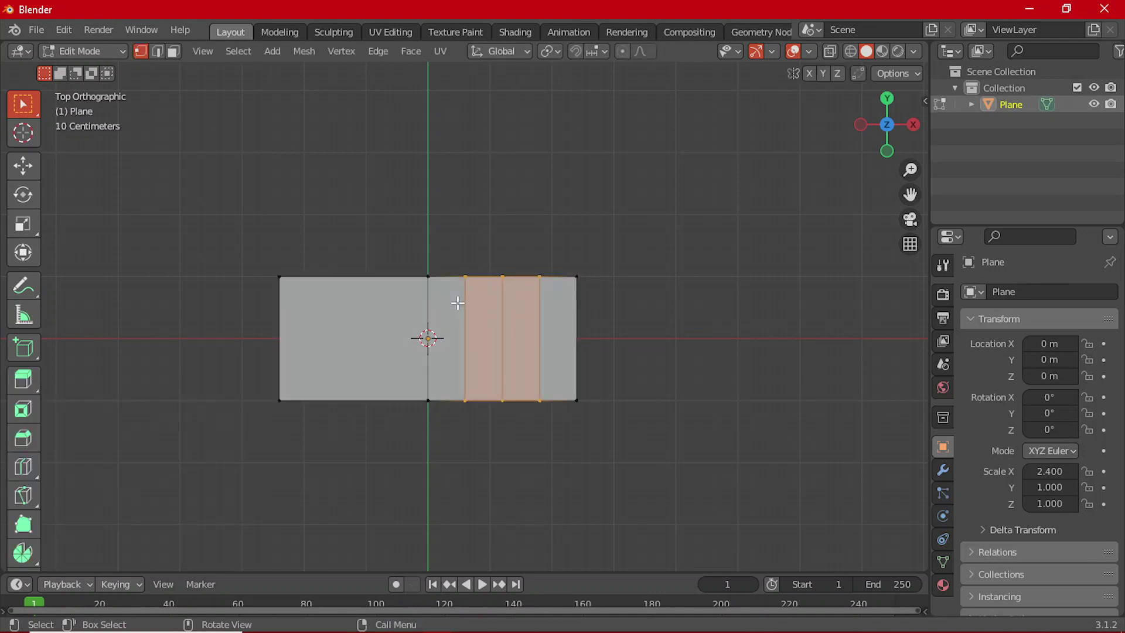
- Delete the undivided face on the negative X side of the plane
key("3")
left_click(362, 328)
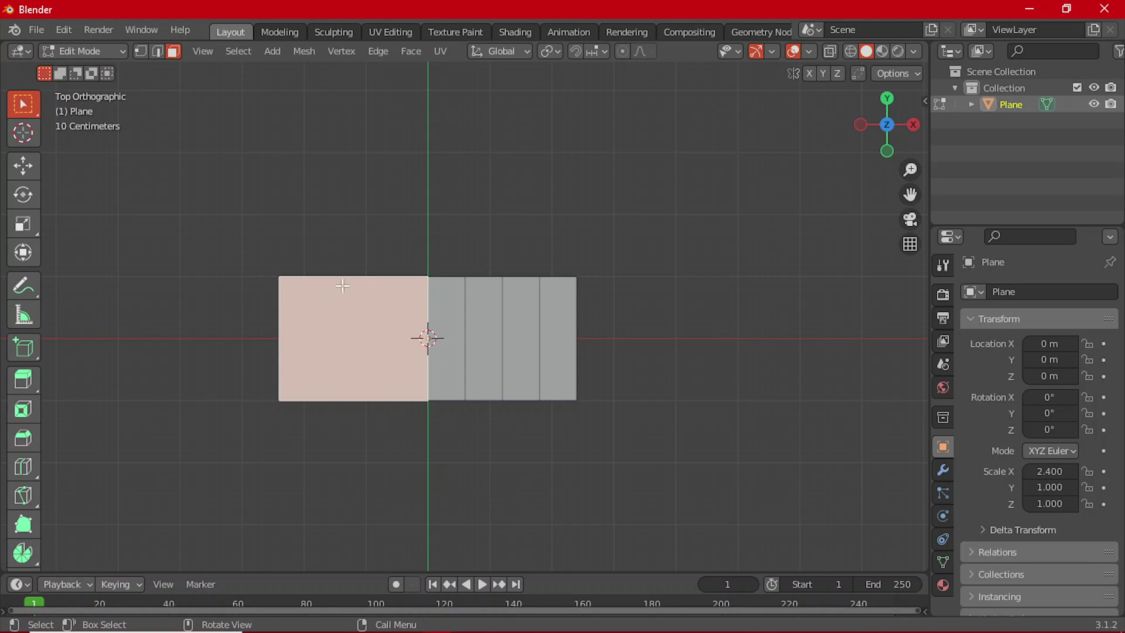
key("x")
left_click(284, 351)
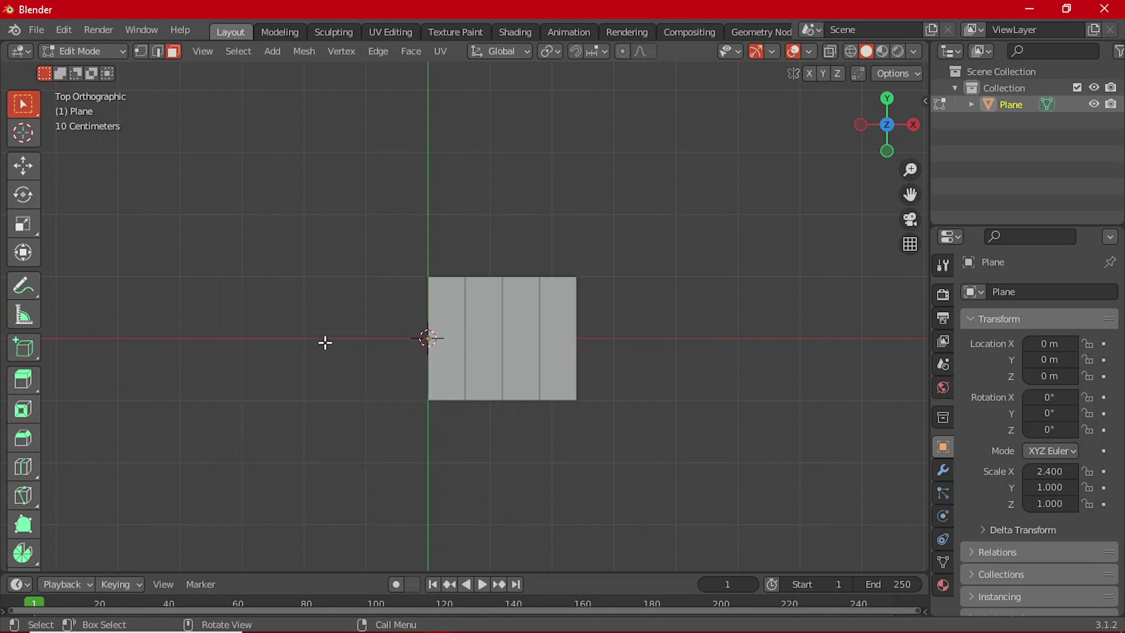
- In Object Mode, scale the remaining half plane along the Y axis by a factor of 0.5
scroll(416, 315, "up", 1)
key("Tab")
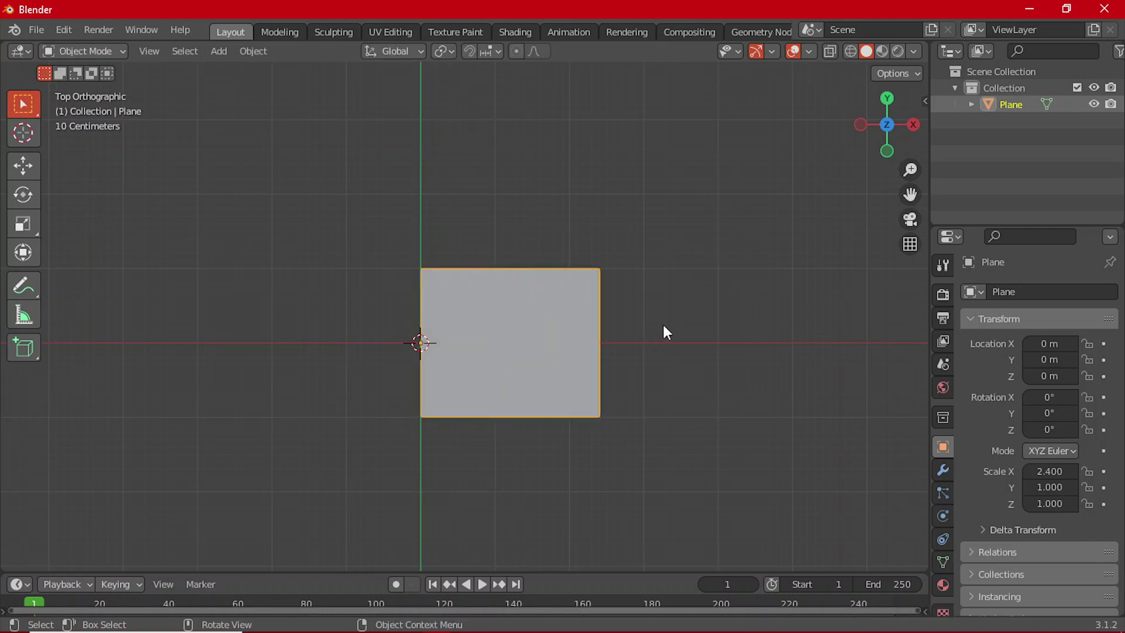
key("s")
key("y")
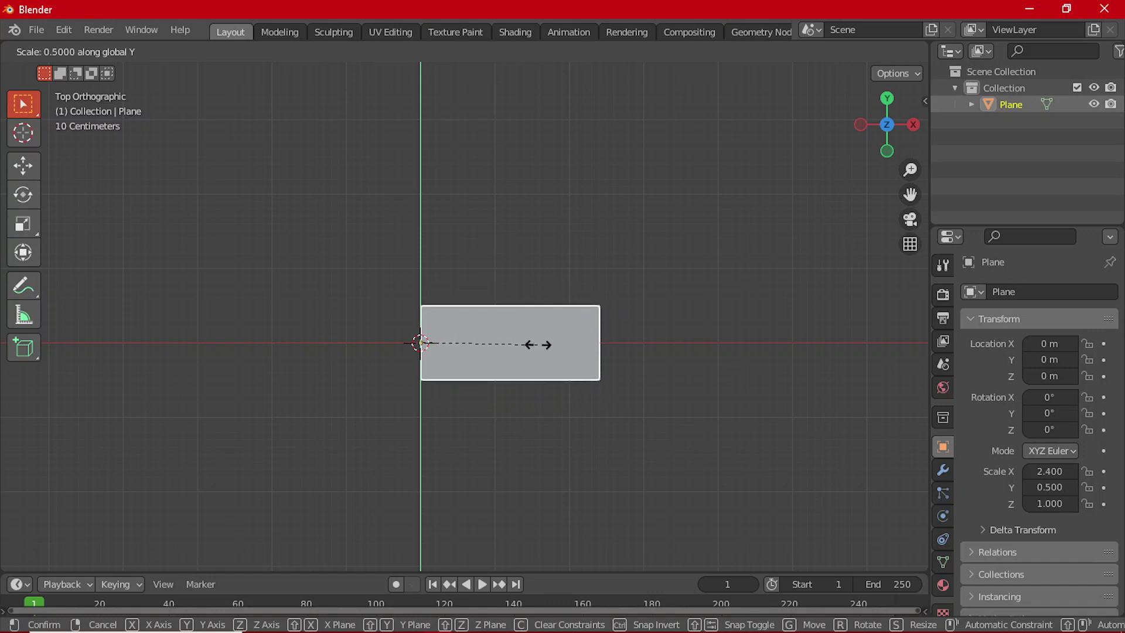
left_click(562, 342)
- Add a Mirror modifier to the half plane, mirroring it along the X axis
key("Tab")
scroll(538, 342, "down", 1)
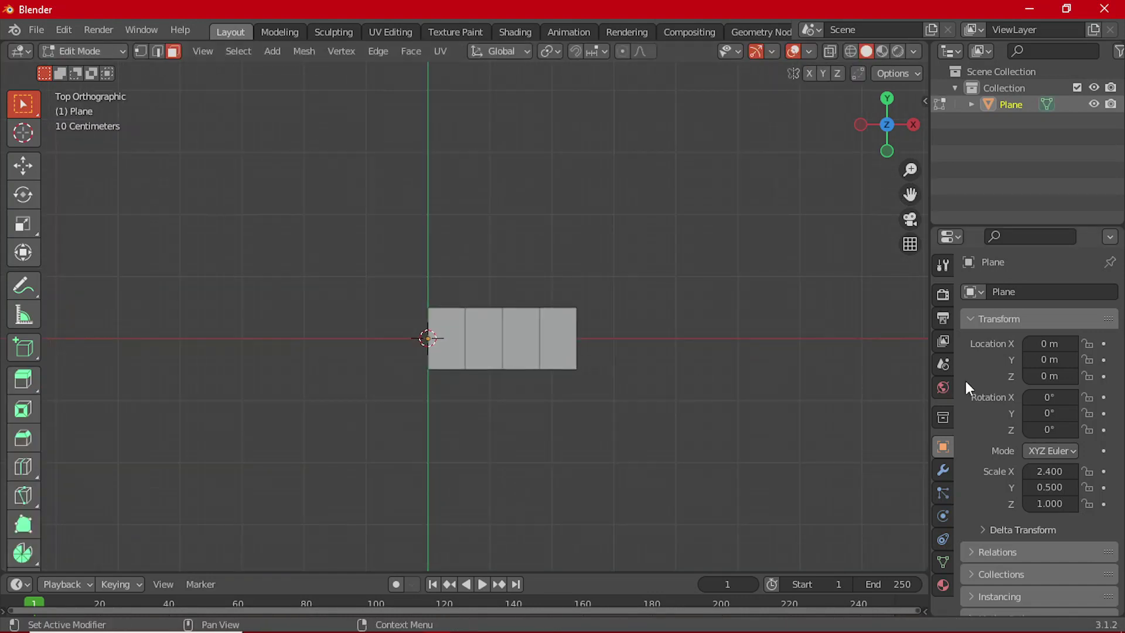
left_click(942, 470)
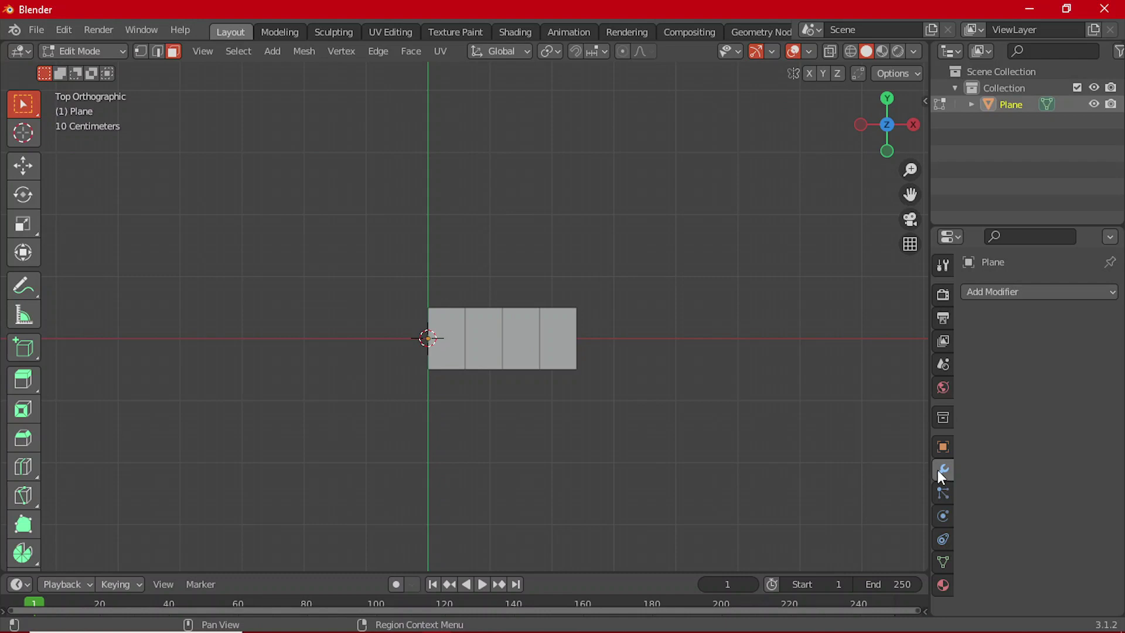
left_click(1003, 294)
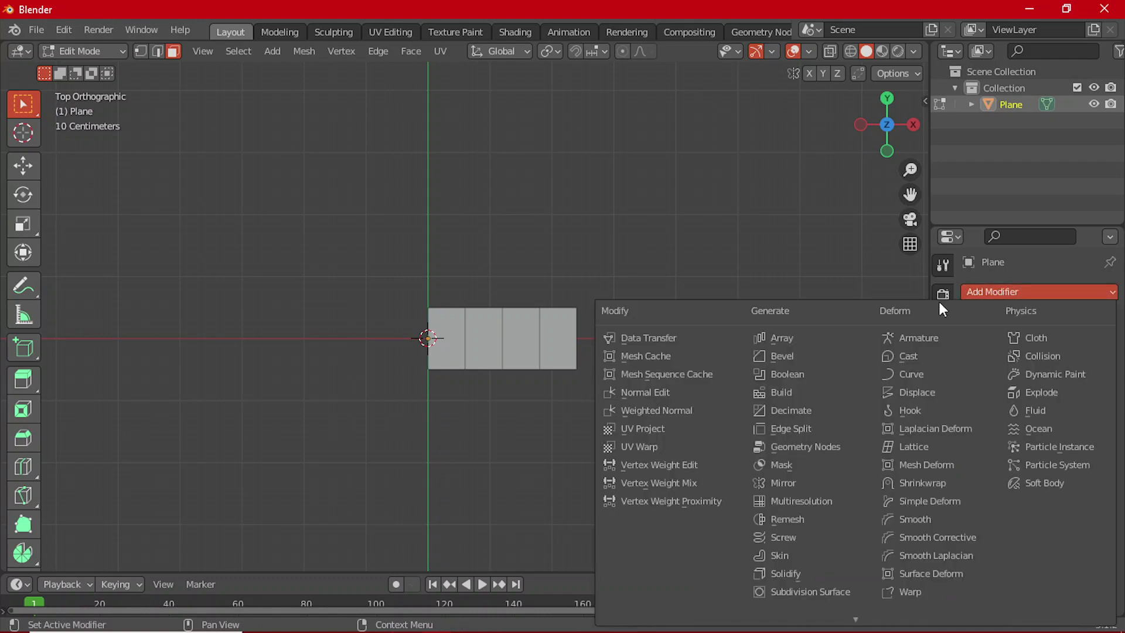
left_click(772, 483)
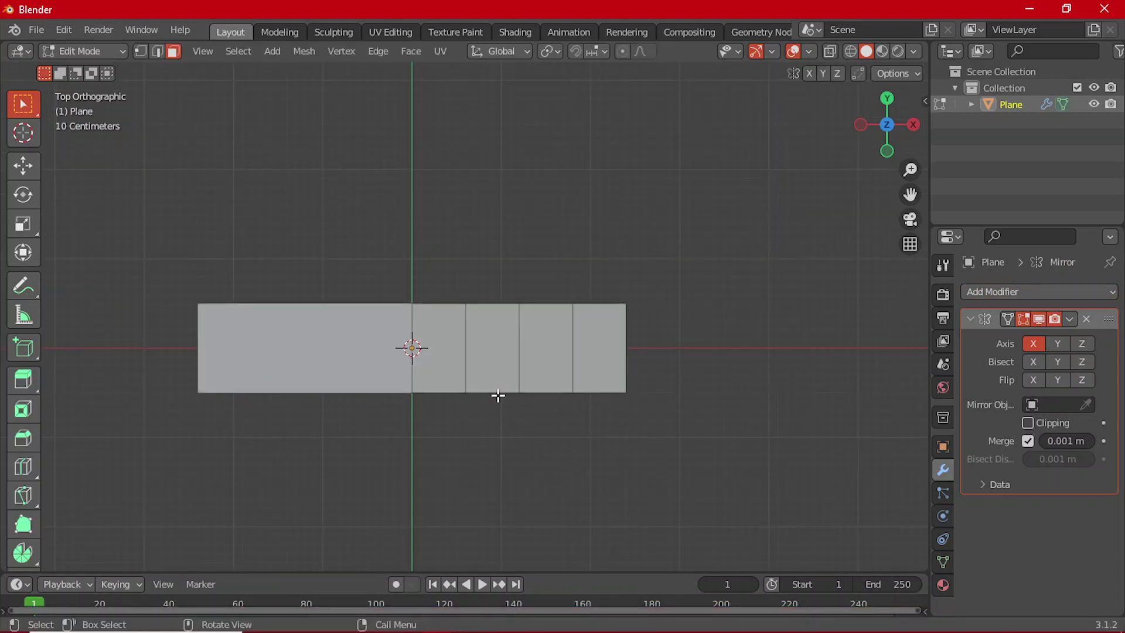
middle_click_drag(464, 414, 482, 391)
scroll(463, 419, "down", 2)
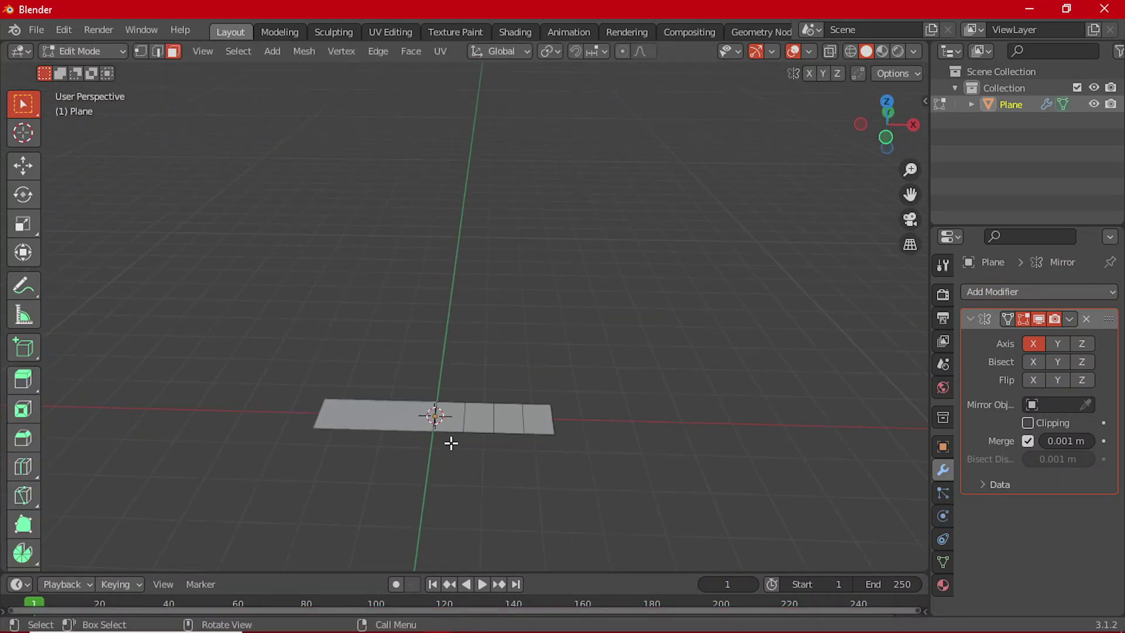
middle_click_drag(450, 443, 447, 384, "shift")
scroll(454, 390, "up", 4)
middle_click_drag(430, 445, 460, 397, "shift")
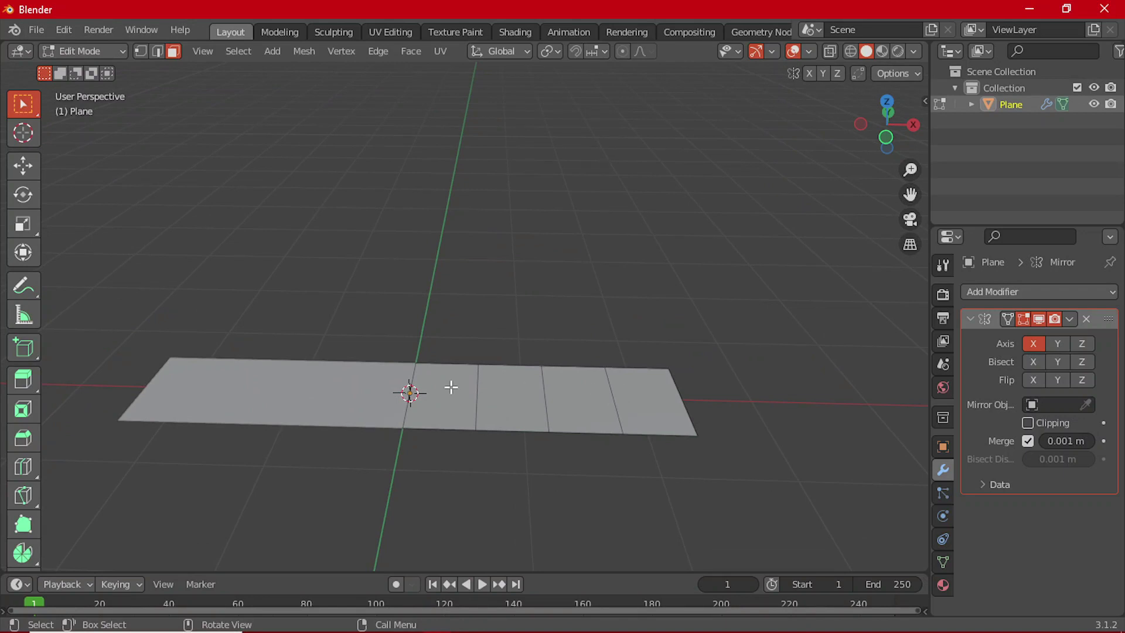
scroll(451, 386, "down", 2)
middle_click_drag(451, 387, 480, 362, "shift")
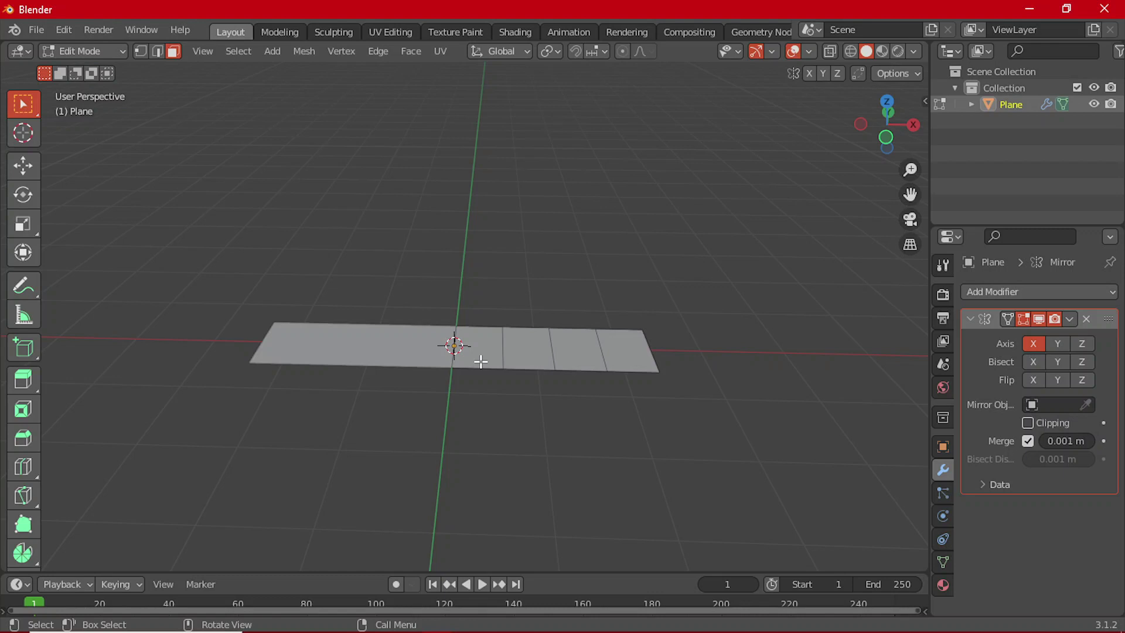
key("shift+a")
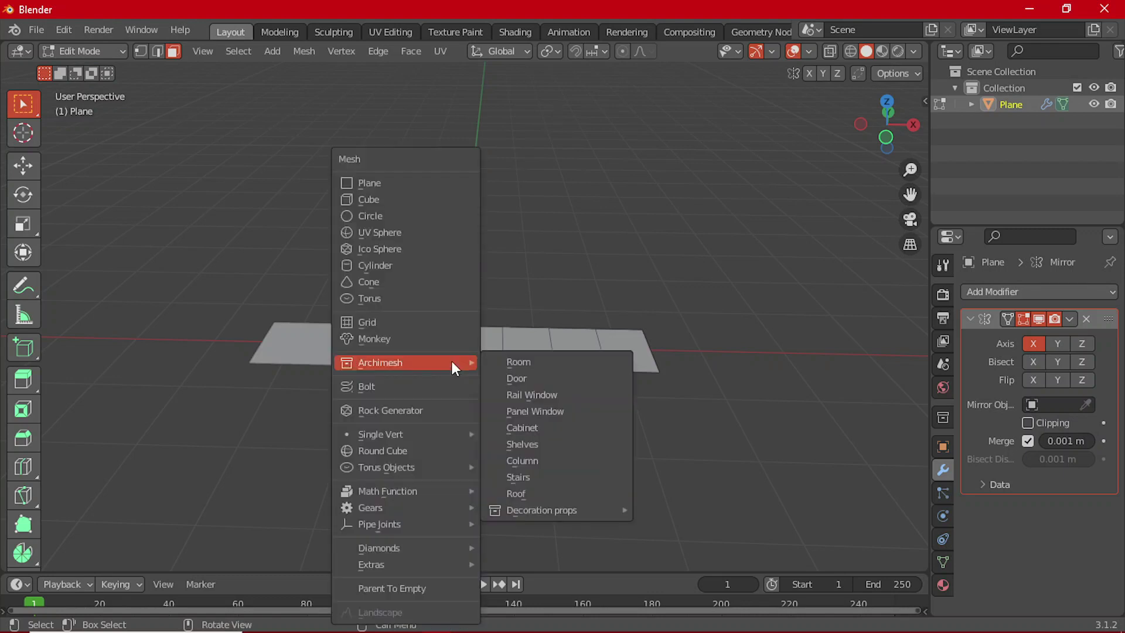
mouse_move(378, 467)
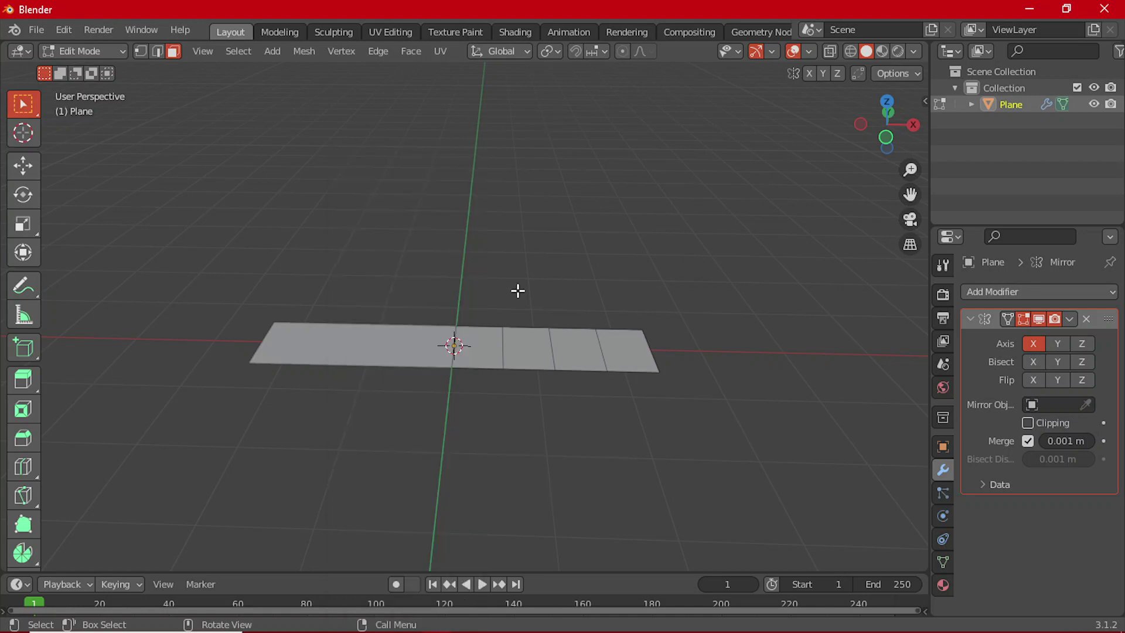
- In Object Mode, add a Plain Axes empty at the world origin
key("Tab")
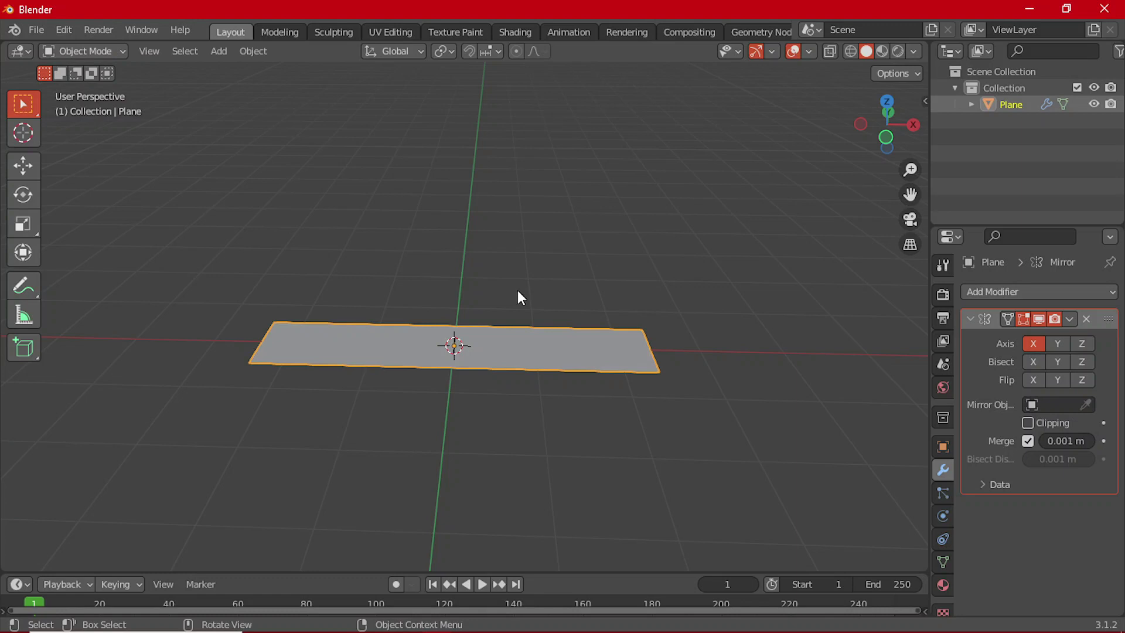
key("shift+a")
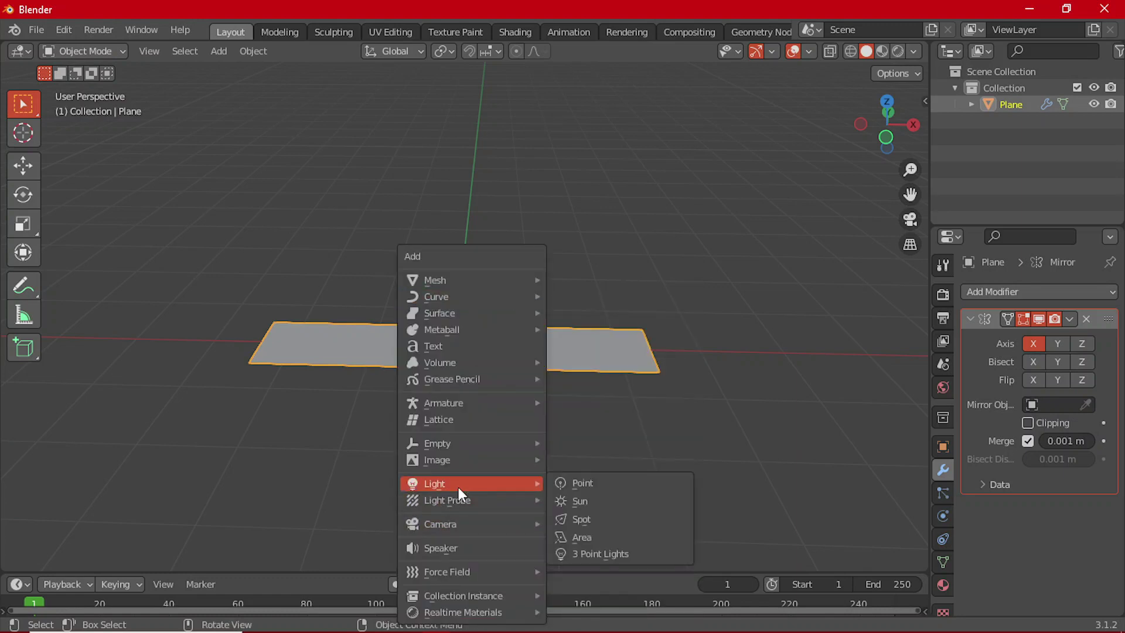
mouse_move(473, 445)
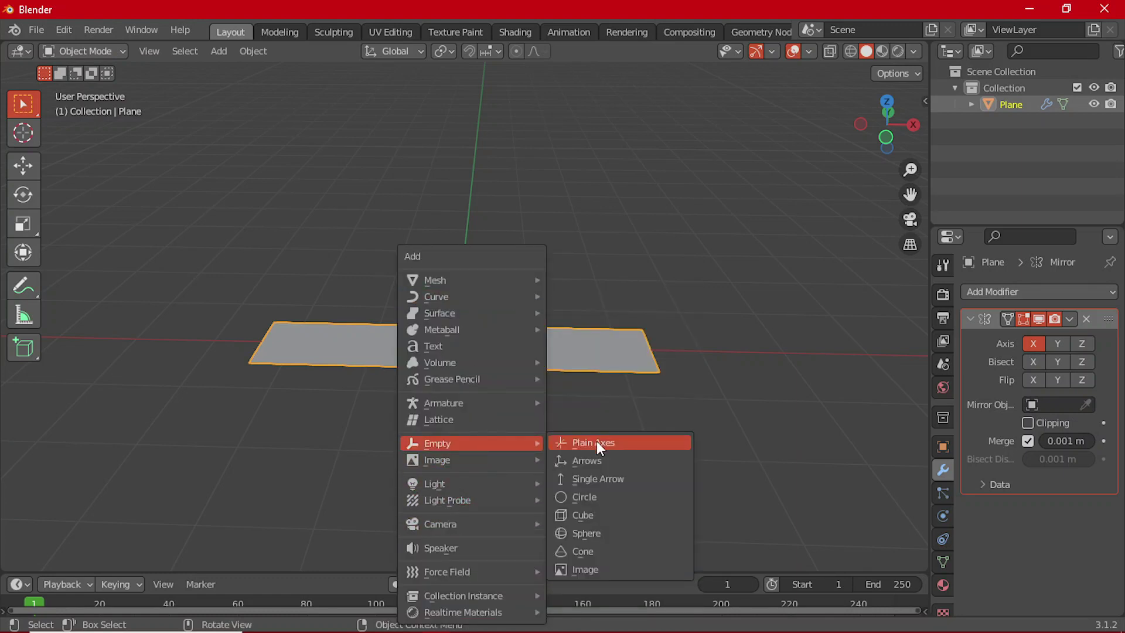
left_click(589, 444)
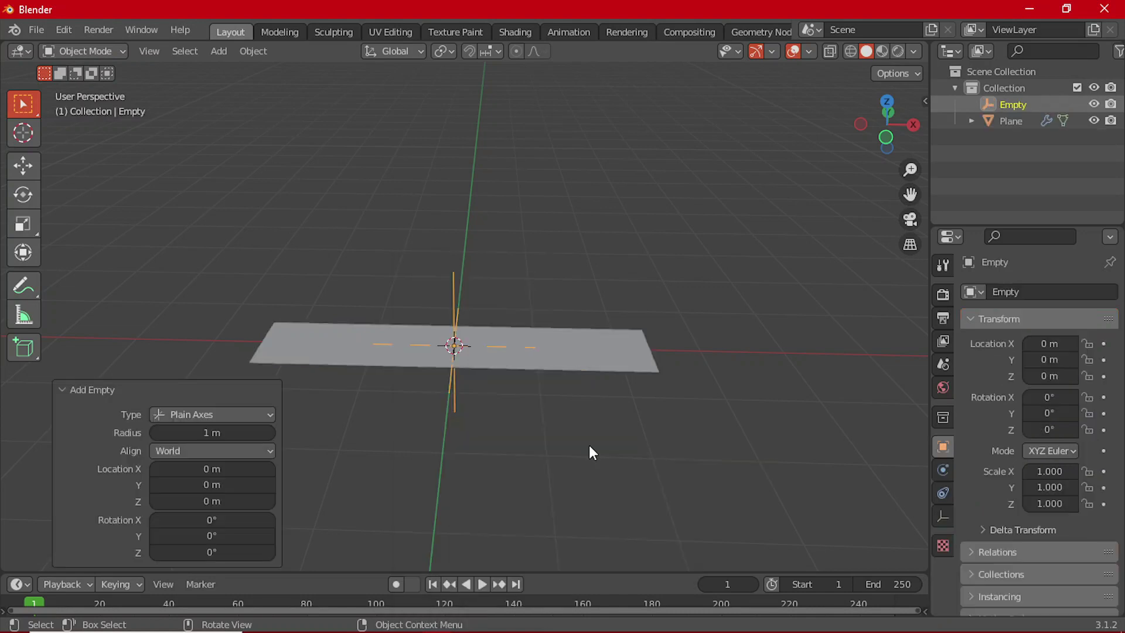
scroll(491, 351, "up", 1)
scroll(491, 350, "down", 3)
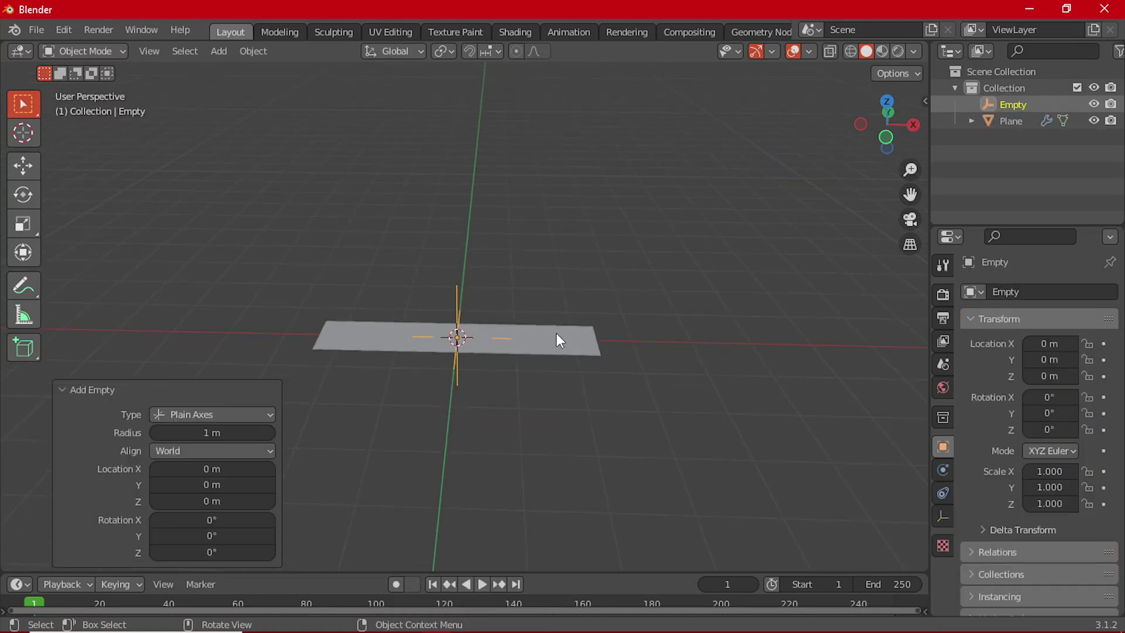
scroll(567, 330, "up", 3)
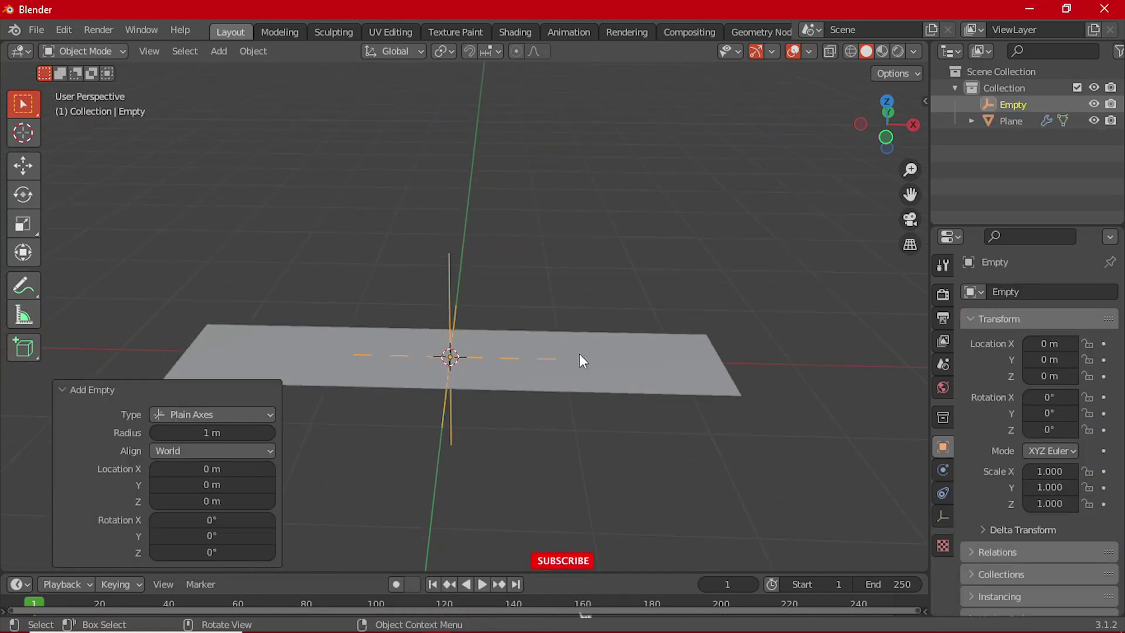
- Add a Simple Deform modifier to the mirrored plane, below its Mirror modifier
left_click(583, 335)
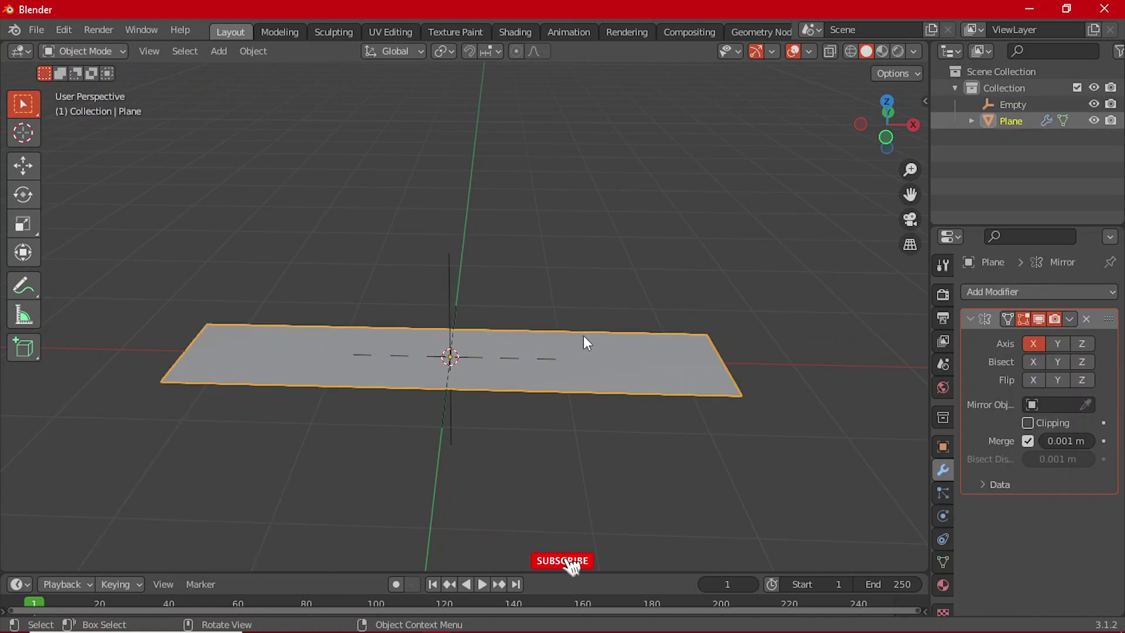
left_click(971, 317)
left_click(997, 290)
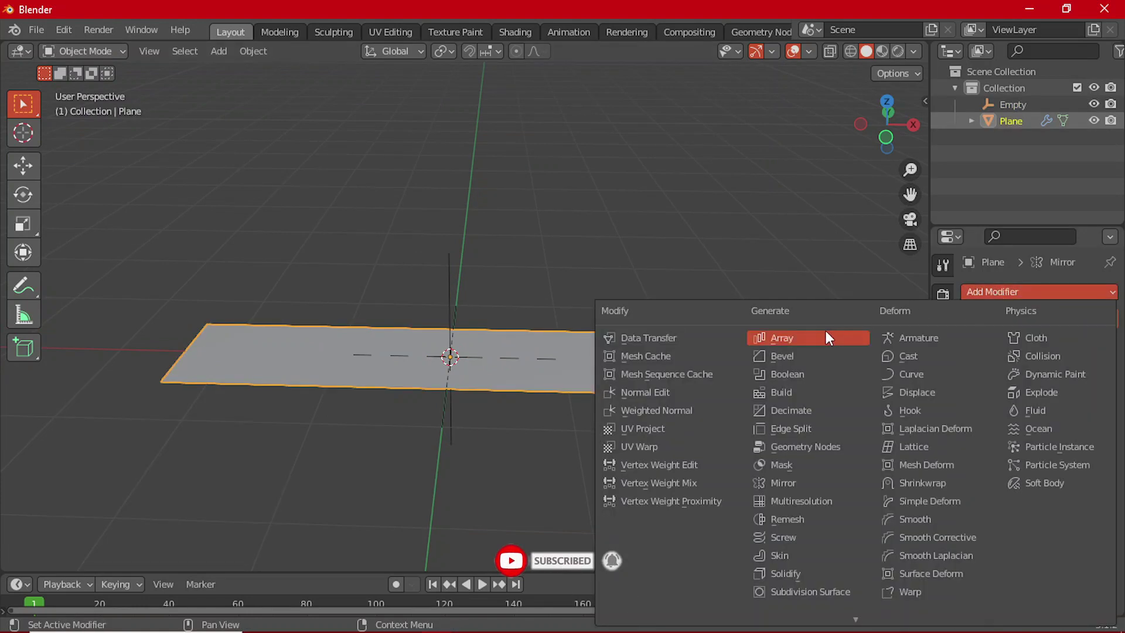
left_click(945, 505)
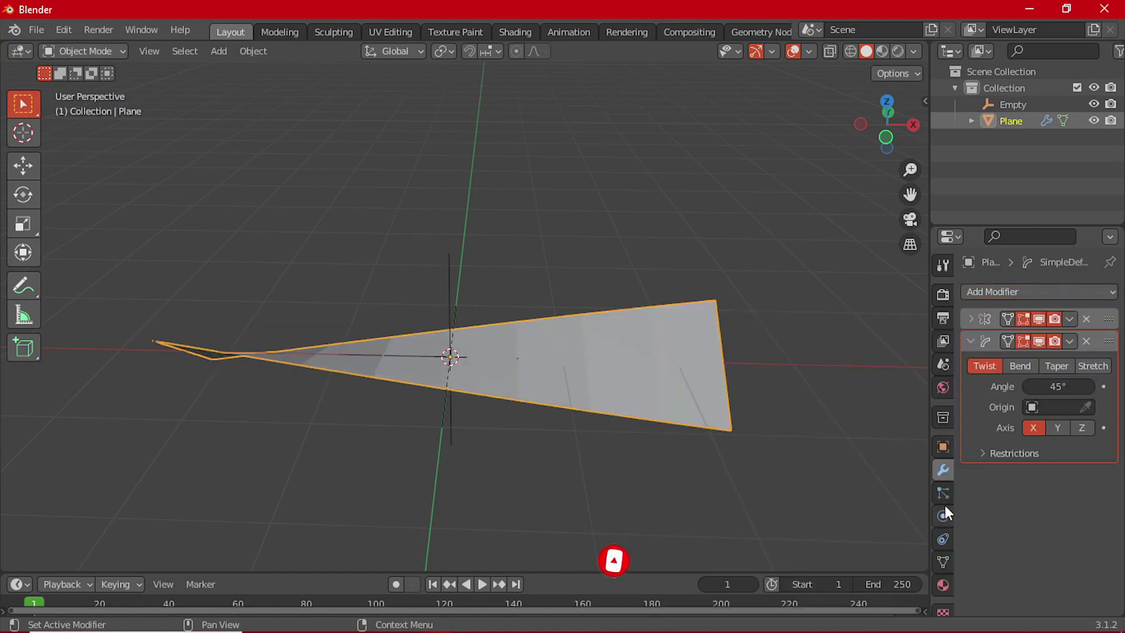
middle_click_drag(519, 394, 618, 384)
middle_click_drag(515, 416, 826, 420)
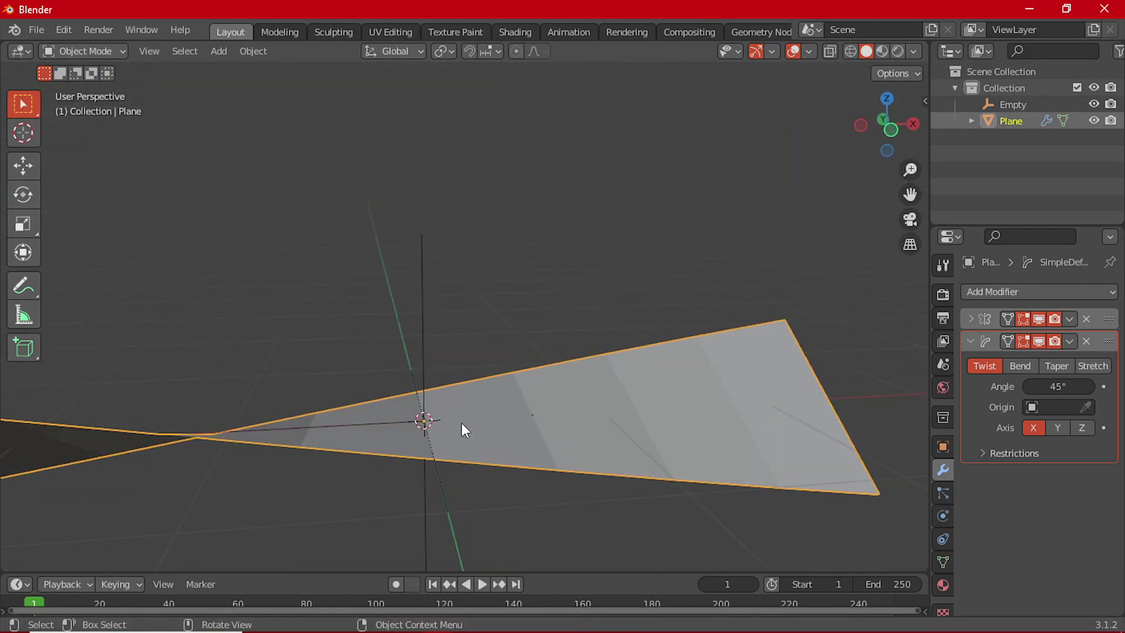
- Switch the Simple Deform modifier to Bend around the Z axis with an angle of 44.3°
left_click(1020, 366)
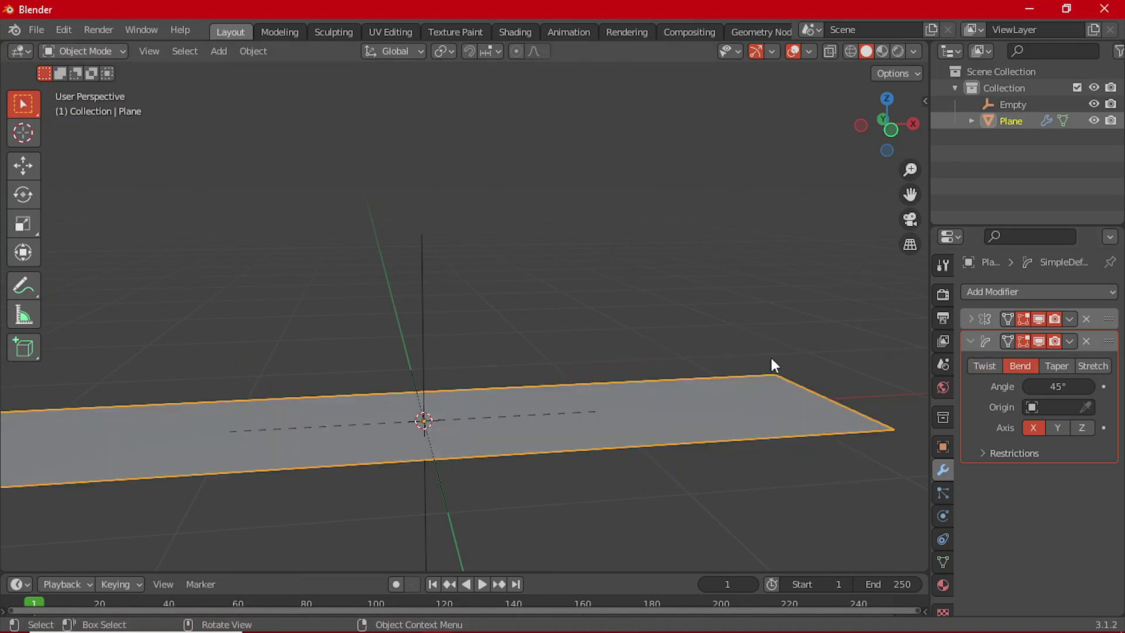
middle_click_drag(771, 357, 530, 391)
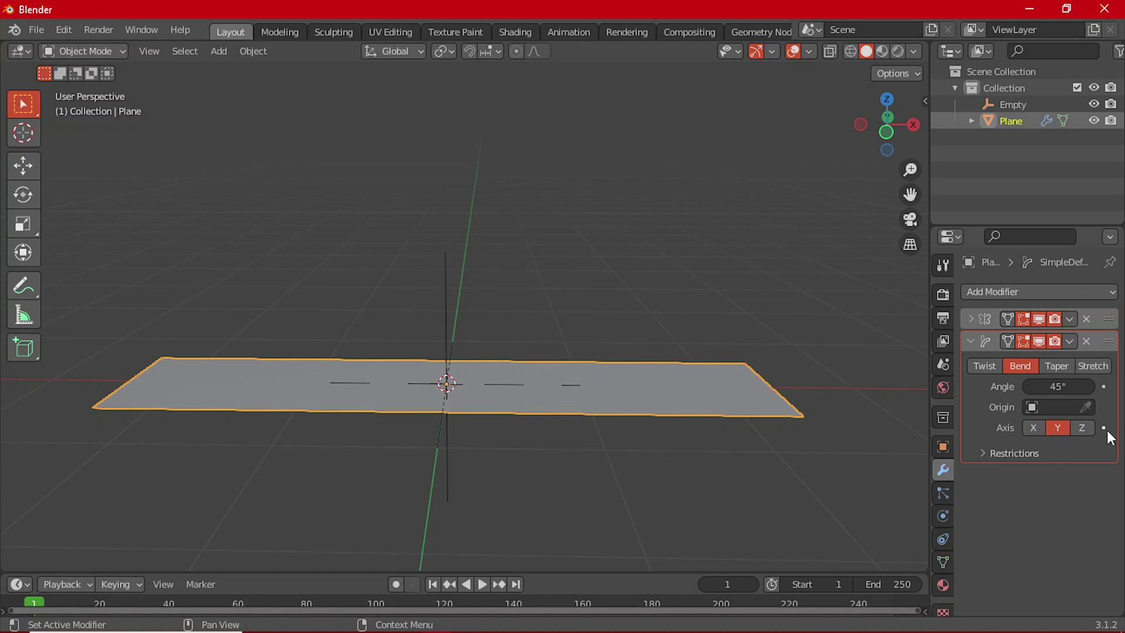
left_click(1082, 428)
mouse_move(1058, 386)
left_mouse_down()
mouse_move(1022, 386)
mouse_move(1056, 386)
left_mouse_up()
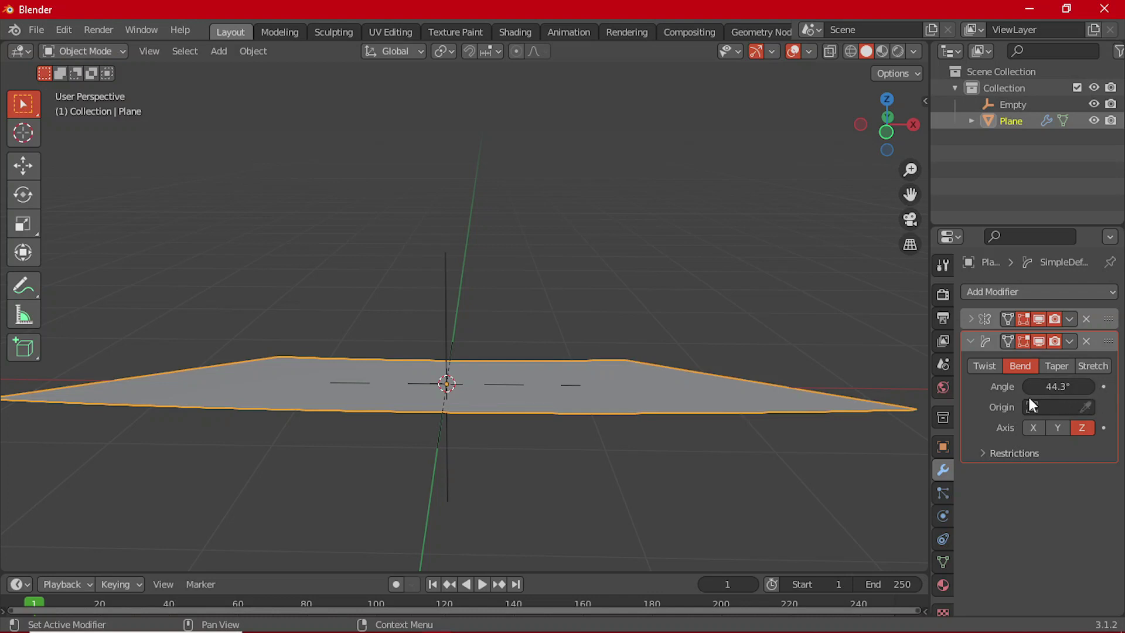
- Use the Empty as the origin of the Simple Deform modifier and reduce the bend angle to 25.5°
left_click(1050, 406)
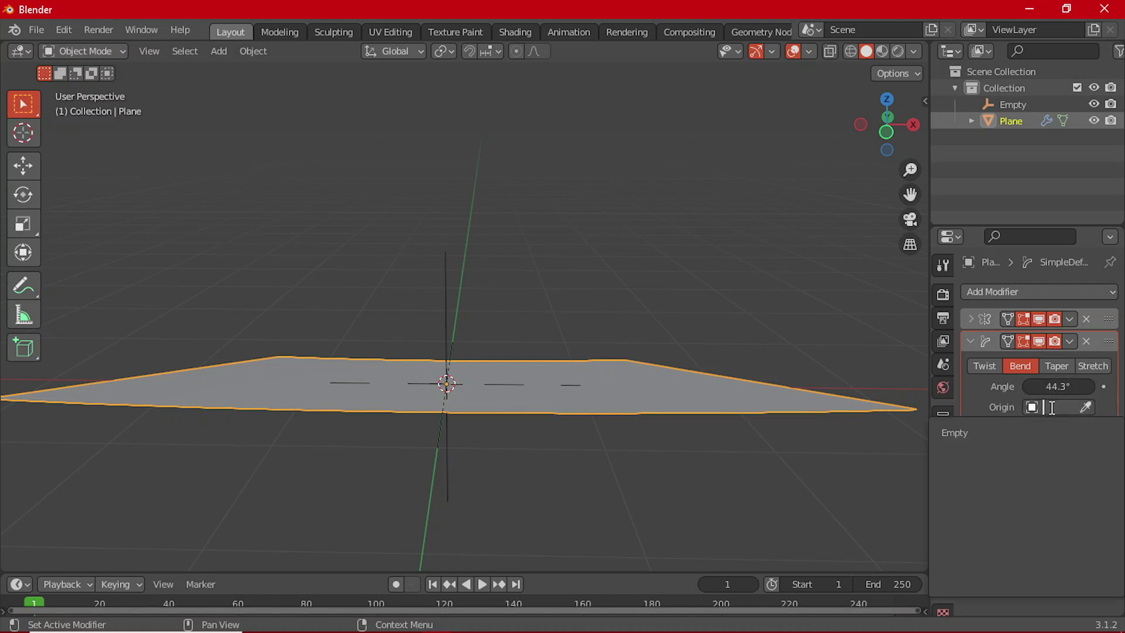
left_click(1030, 434)
middle_click_drag(670, 347, 586, 374)
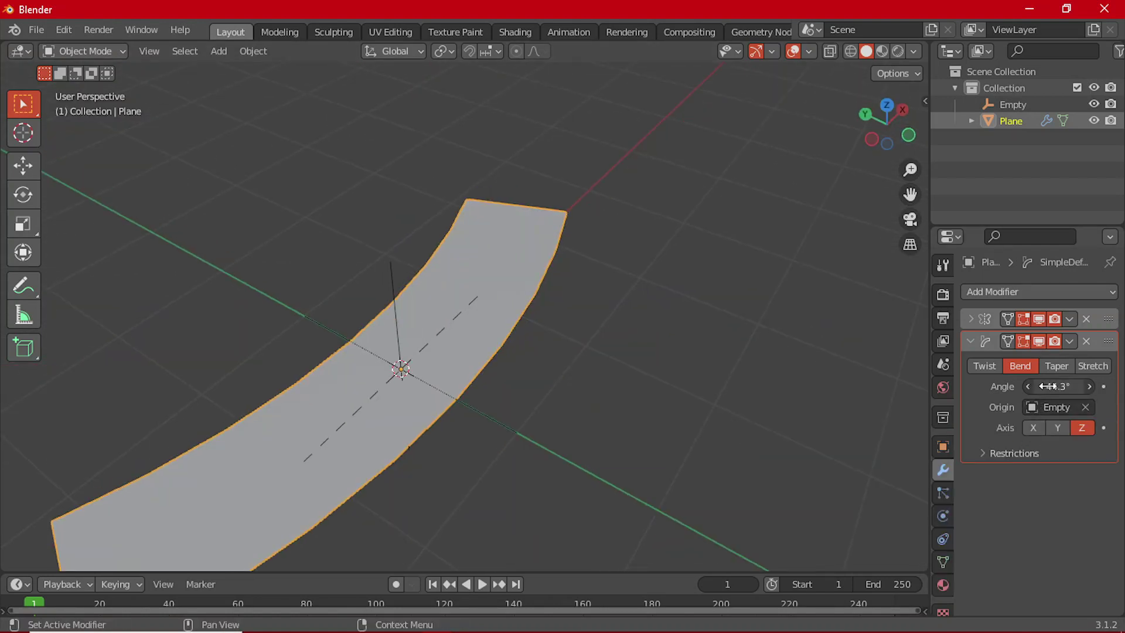
left_click_drag(1048, 386, 1025, 386)
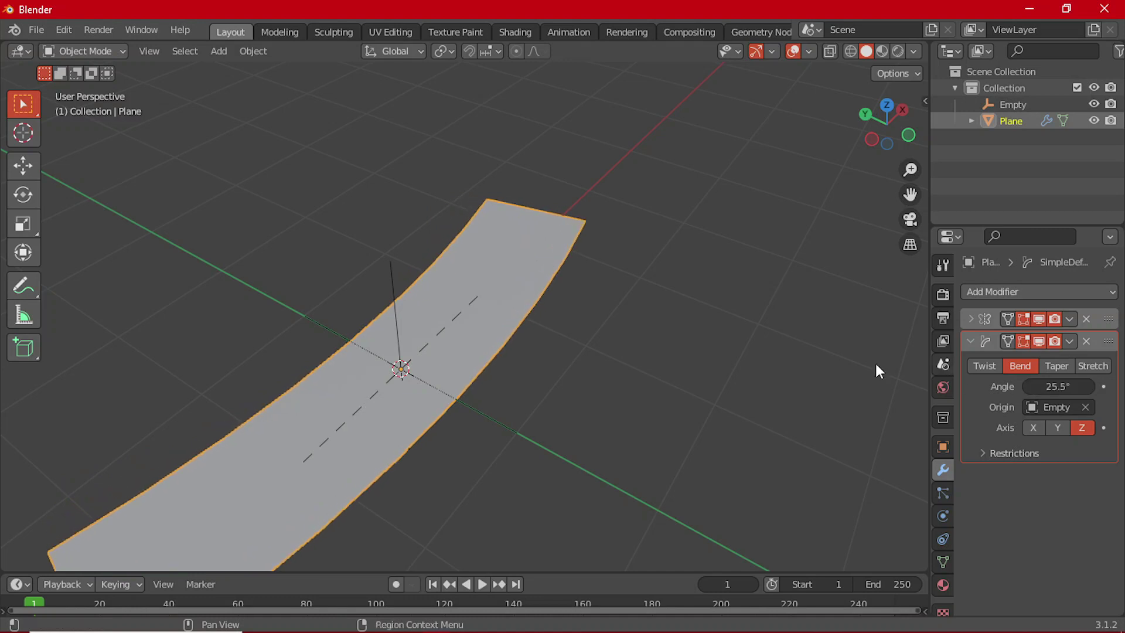
middle_click_drag(877, 371, 542, 331)
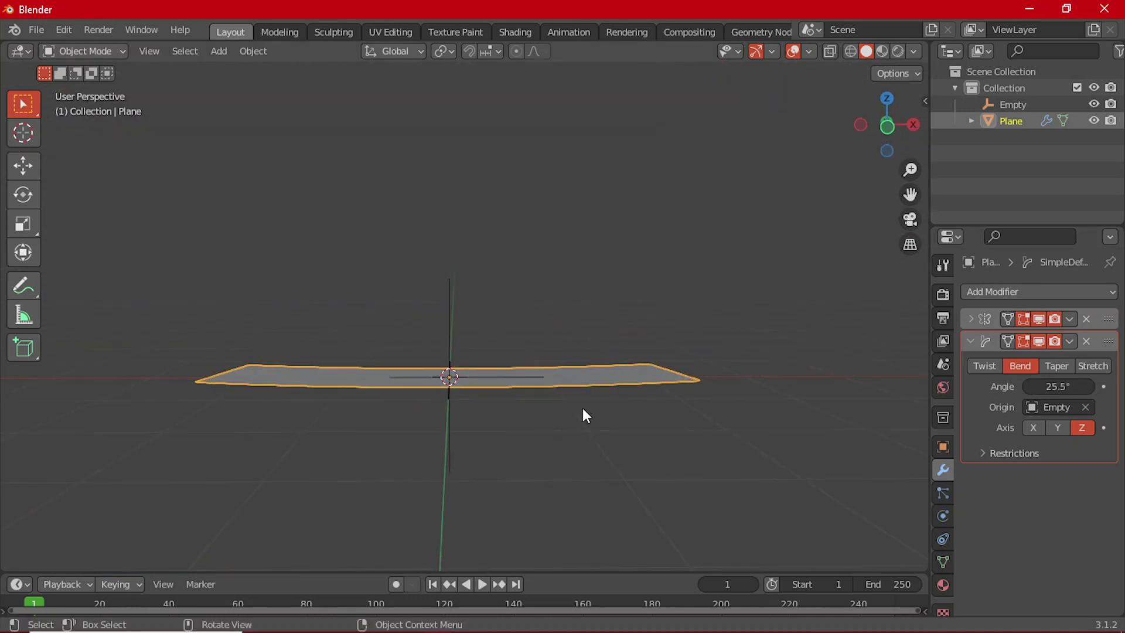
- Rotate the Empty about the global X axis from the left side view so that the plane bends downward into an arch
key("grave")
left_click(519, 335)
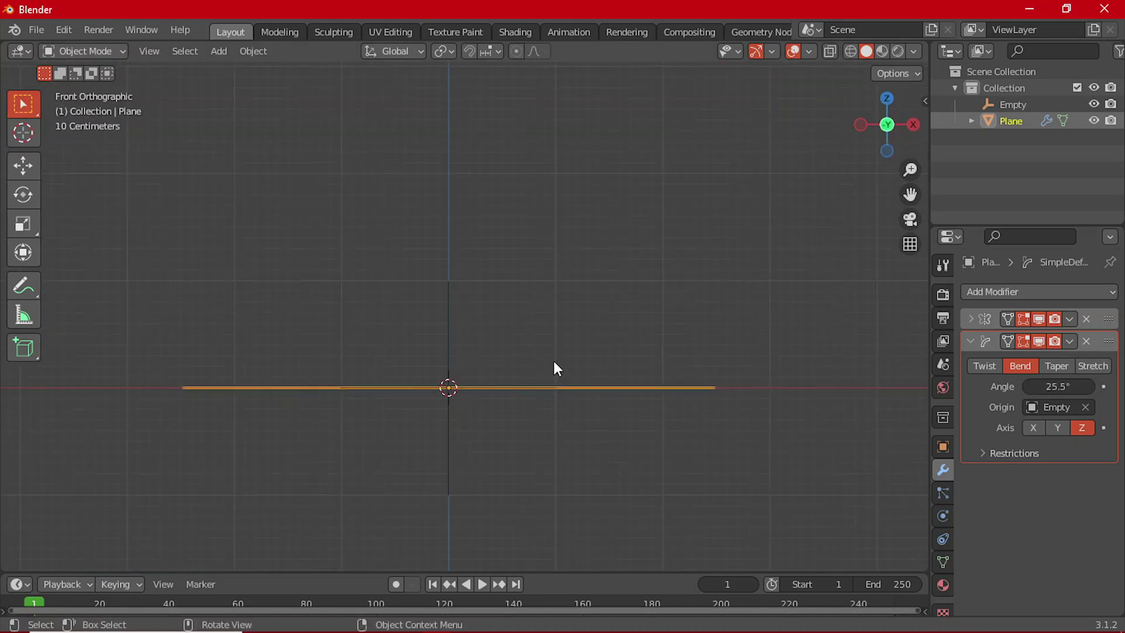
left_click_drag(553, 361, 845, 536)
key("grave")
left_click(746, 407)
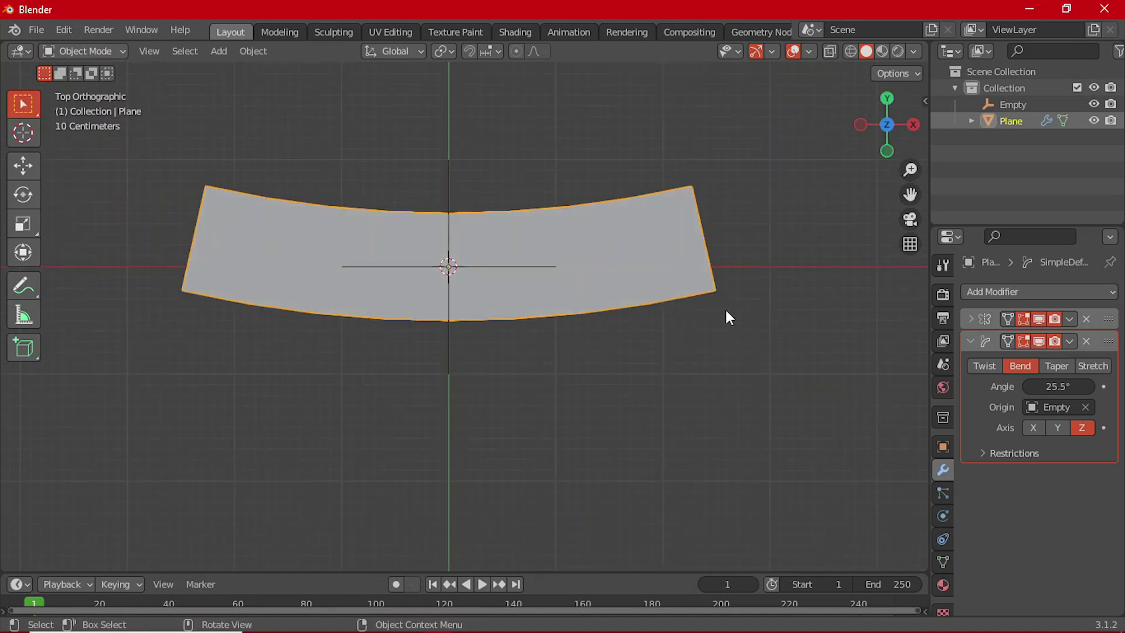
middle_click_drag(706, 330, 509, 298)
left_click(494, 287)
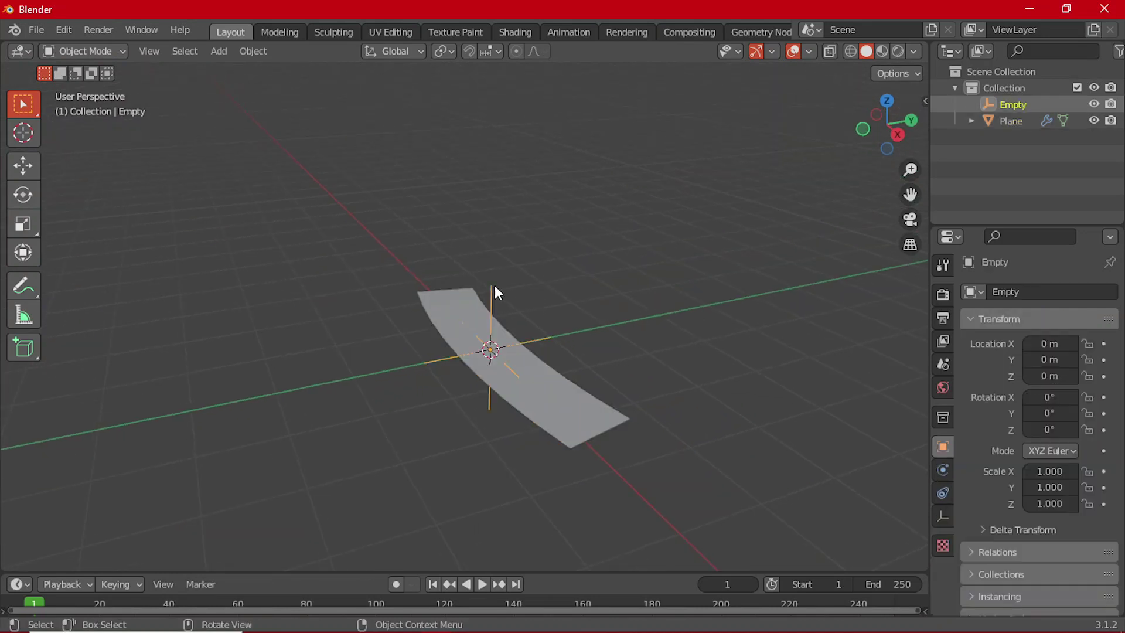
key("grave")
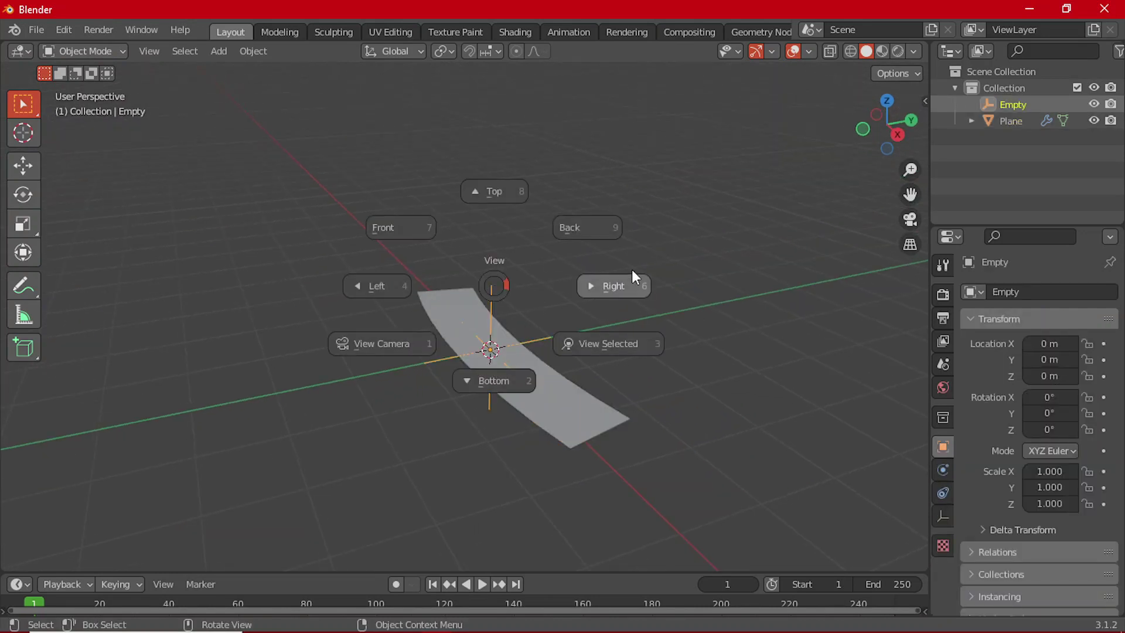
left_click(375, 286)
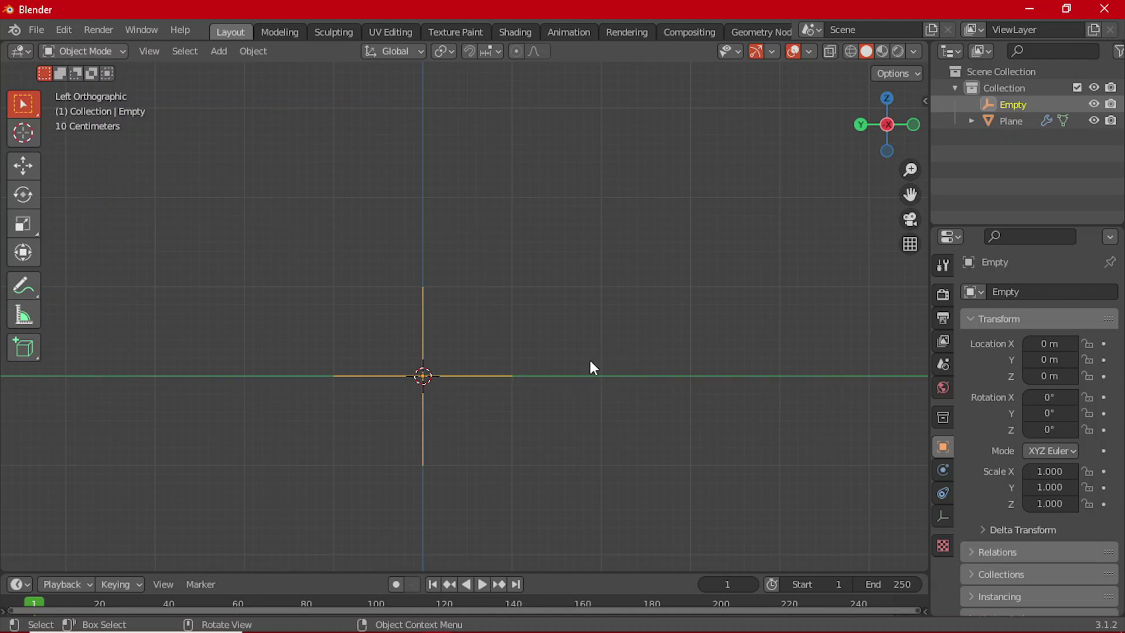
key("r")
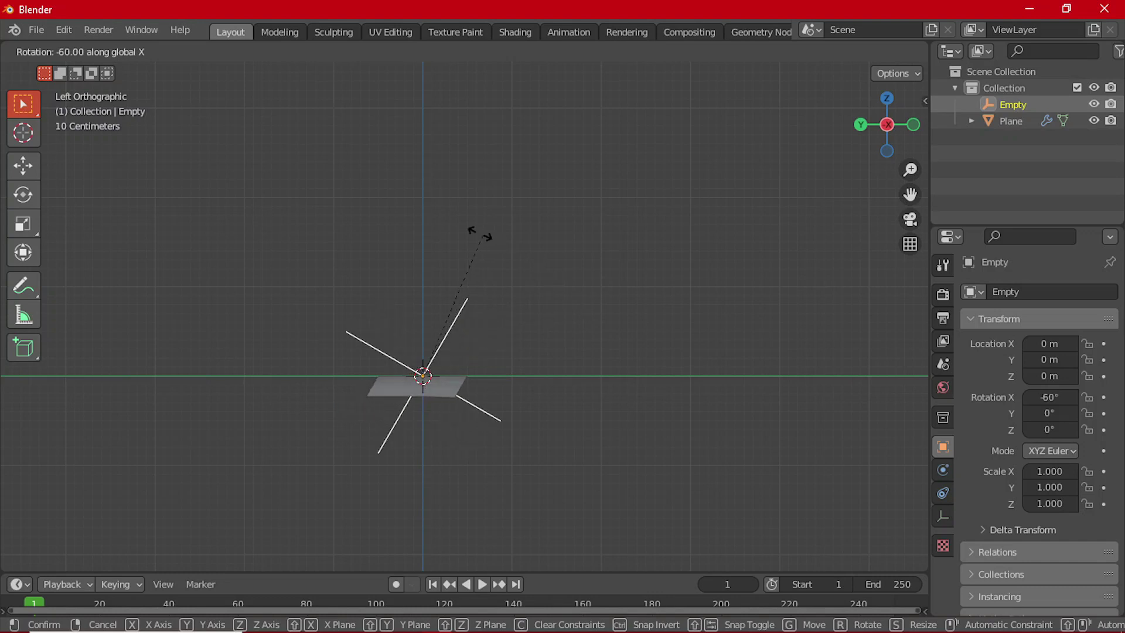
left_click(411, 252)
middle_click_drag(501, 310, 577, 363)
- Increase the bend angle of the plane's Simple Deform modifier to 169°
left_click(577, 364)
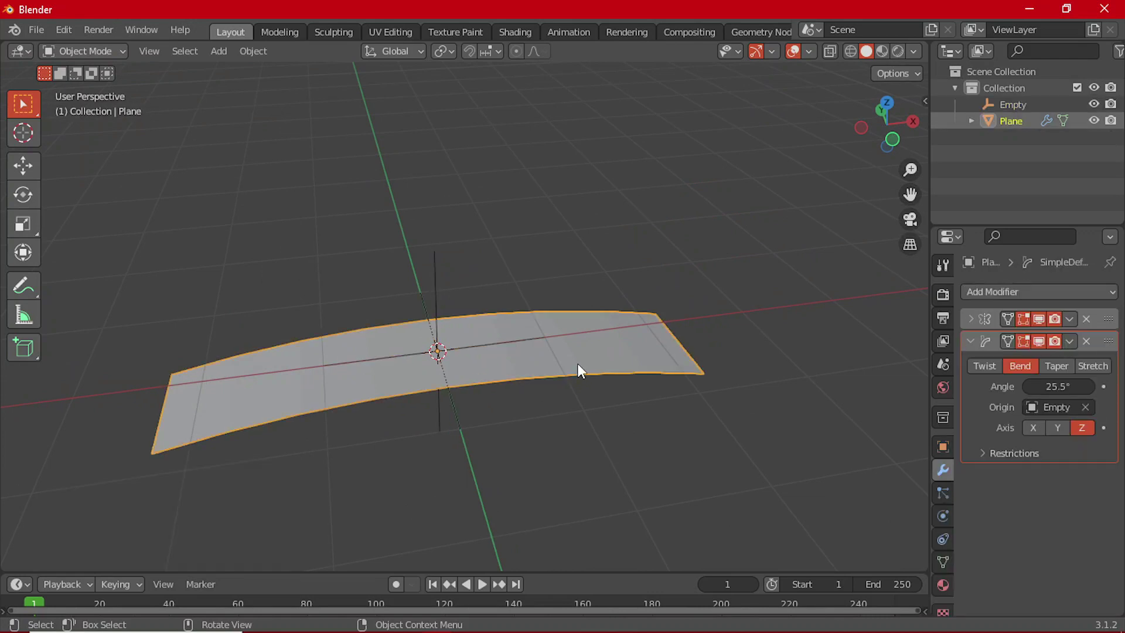
scroll(672, 366, "up", 2)
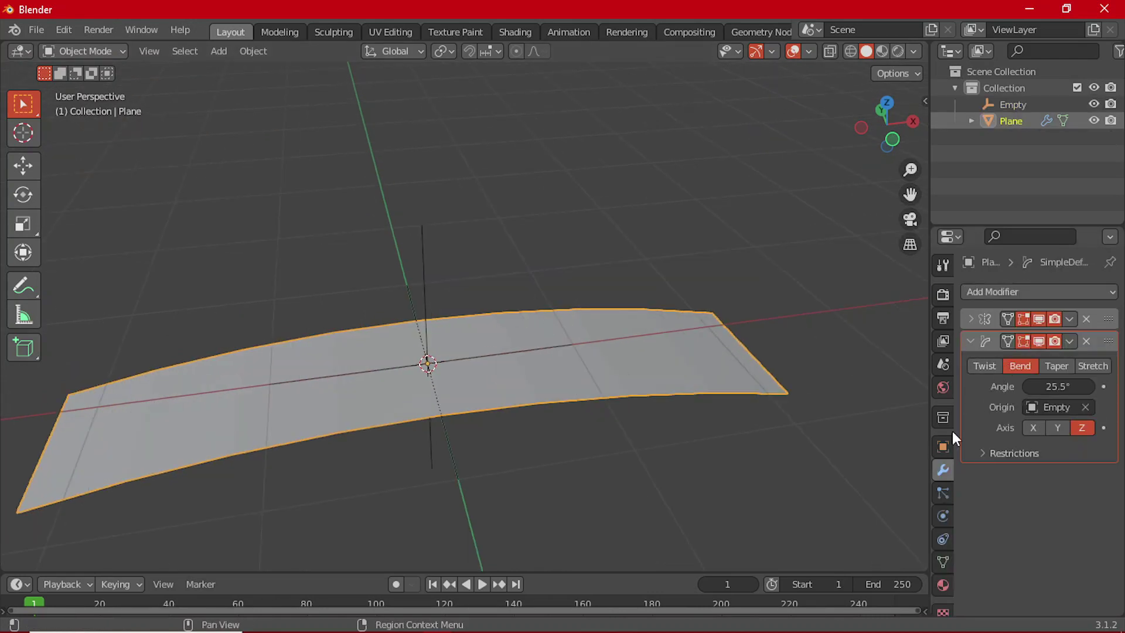
left_click_drag(1054, 387, 1105, 386)
middle_click_drag(475, 381, 454, 312)
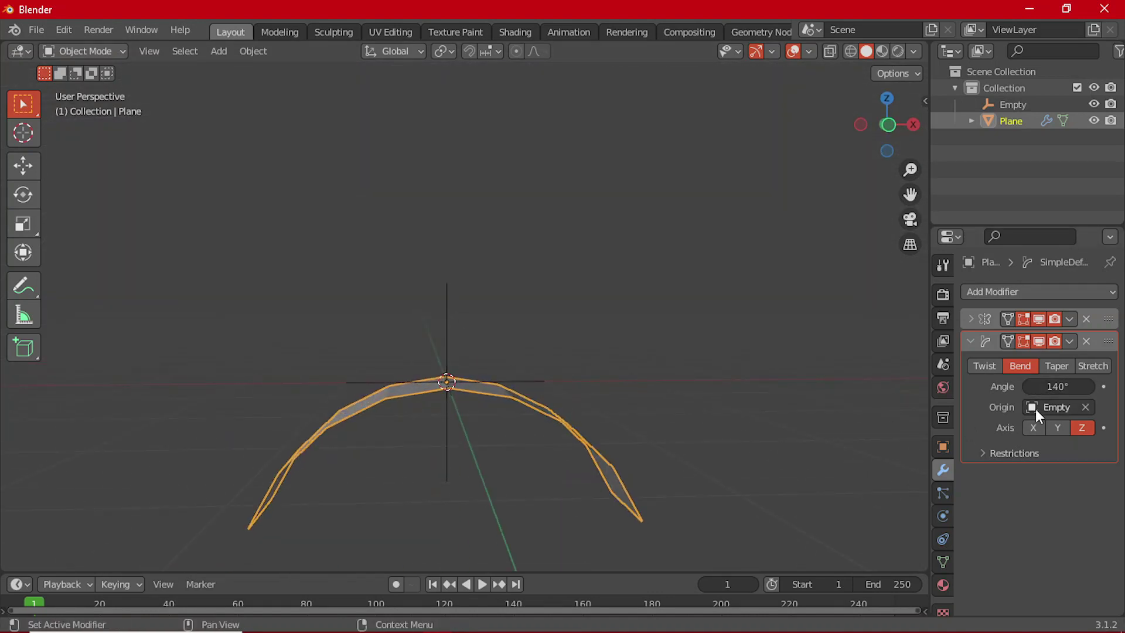
left_click_drag(1057, 386, 1091, 386)
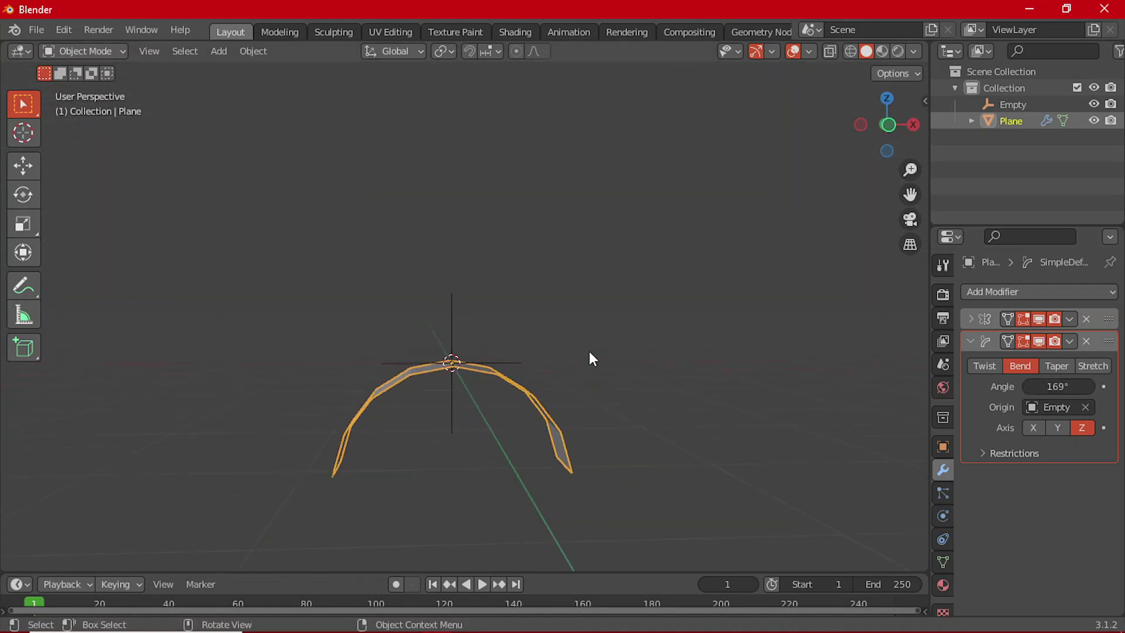
middle_click_drag(588, 351, 517, 415)
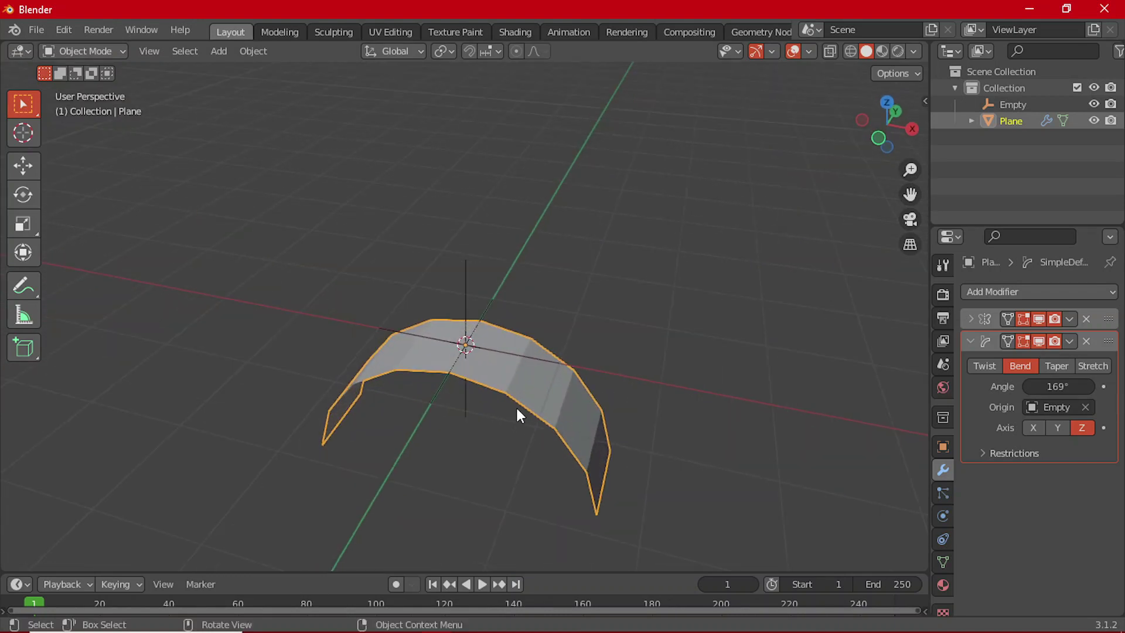
- In Edit Mode, delete the outermost face on the positive X end of the plane
key("Tab")
middle_click_drag(520, 425, 670, 402)
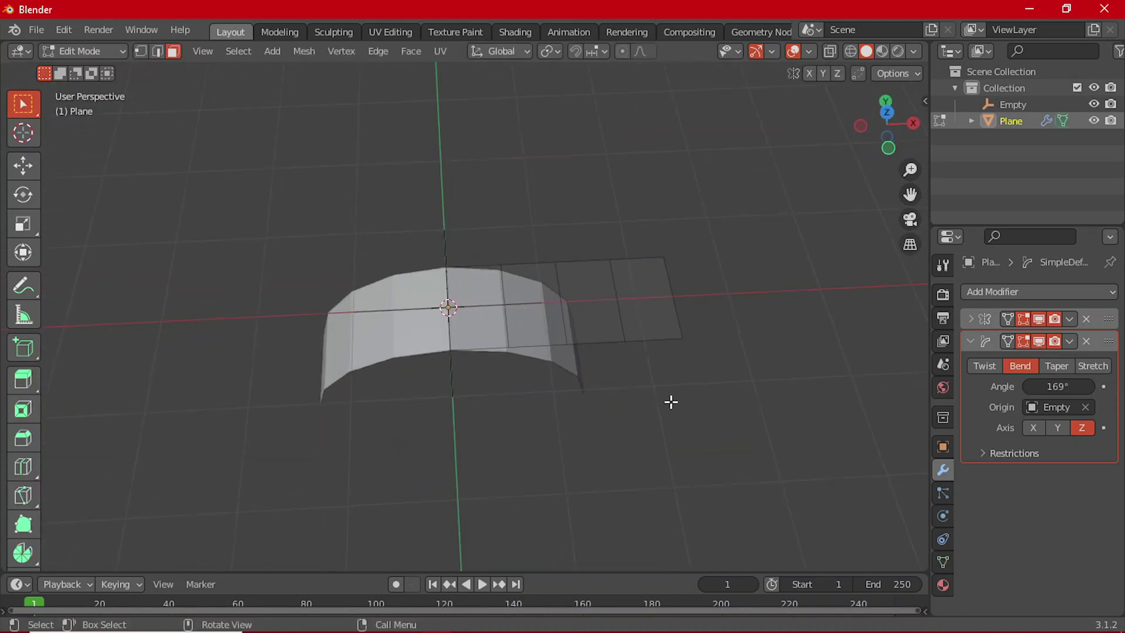
left_click(663, 305)
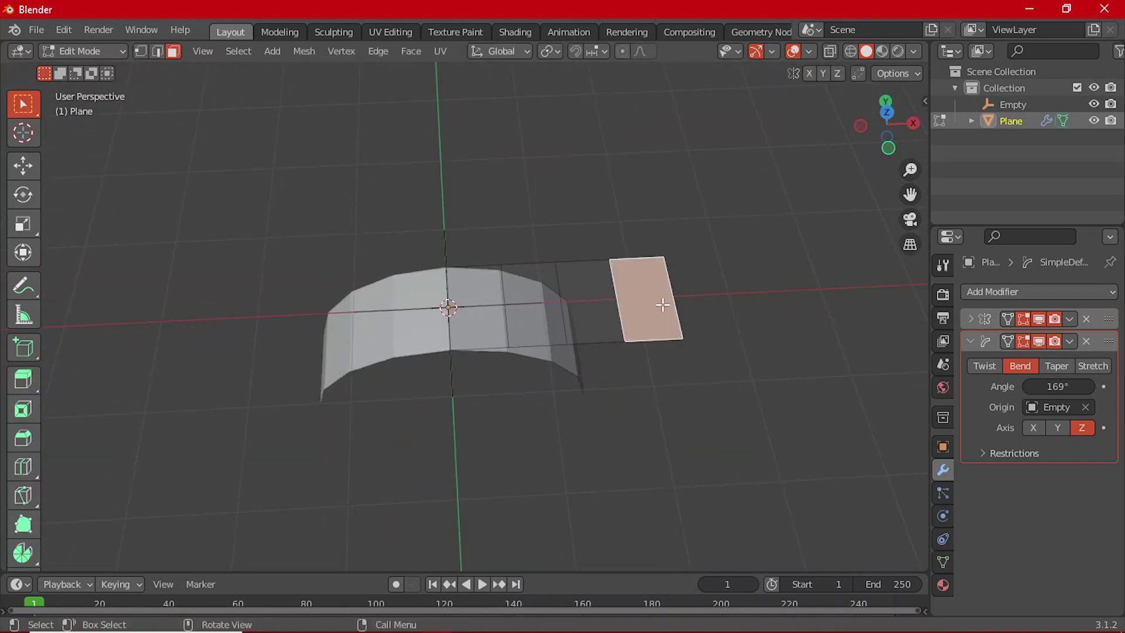
key("x")
left_click(662, 304)
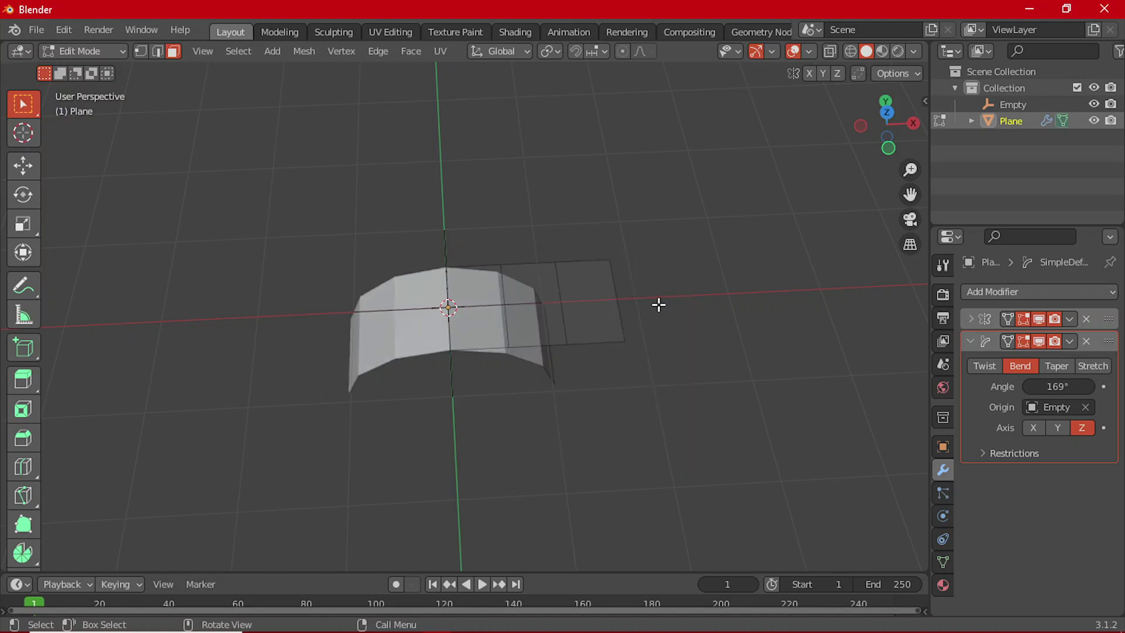
middle_click_drag(560, 331, 484, 353)
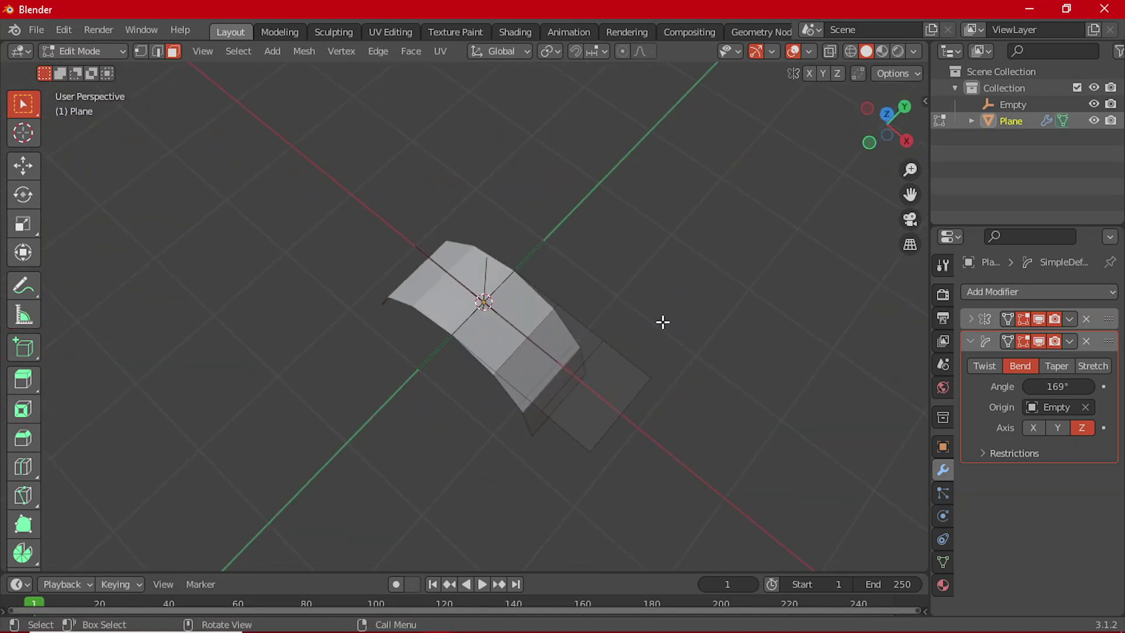
- Return the plane to Object Mode and scale it to 0.7 along the global Y axis
key("Tab")
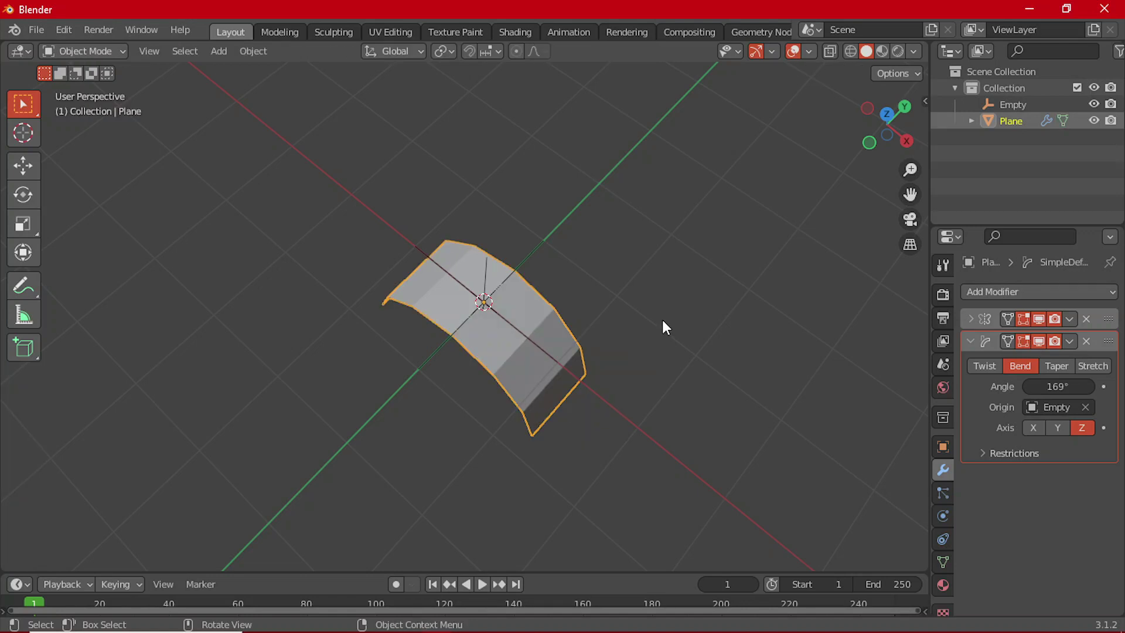
key("s")
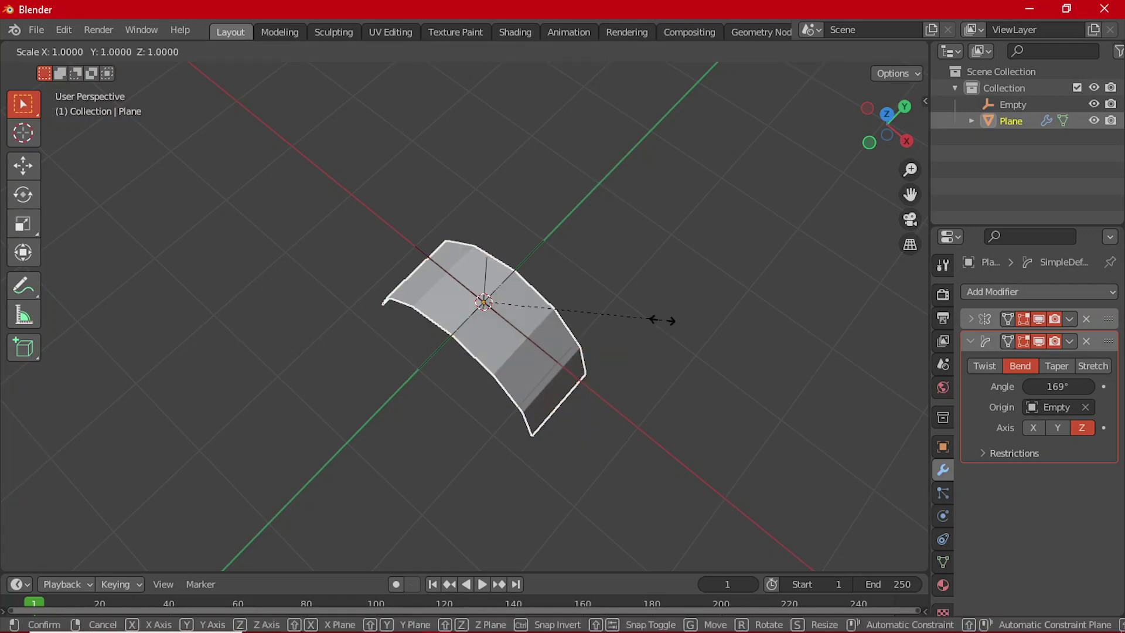
key("y")
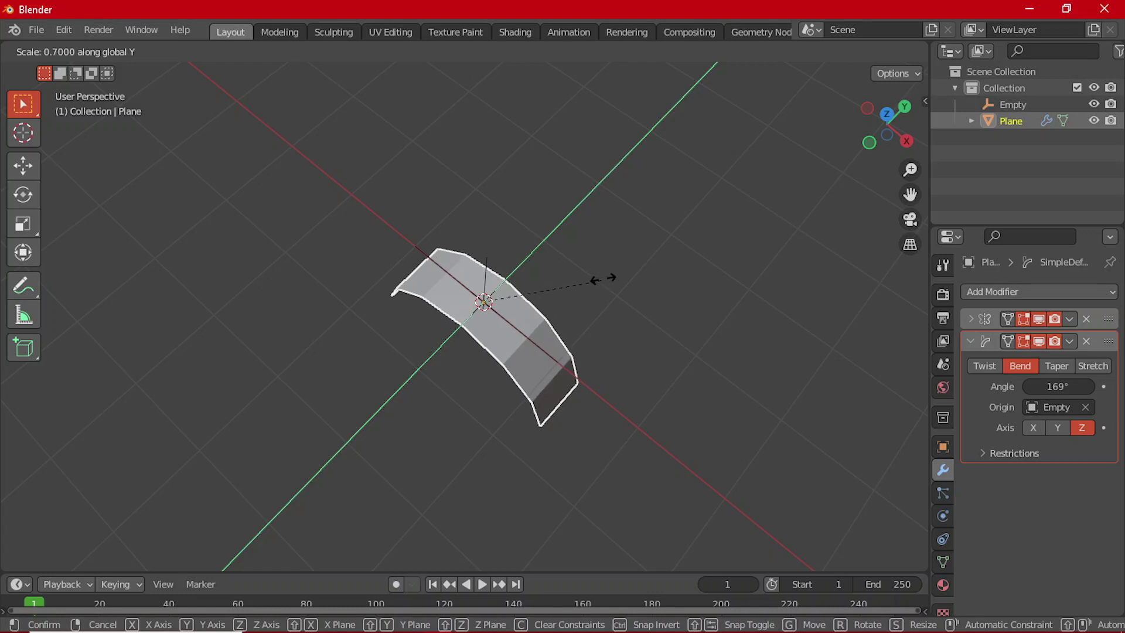
left_click(598, 278)
- Add a Subdivision Surface modifier to the plane below its Simple Deform modifier
middle_click_drag(603, 275, 491, 428)
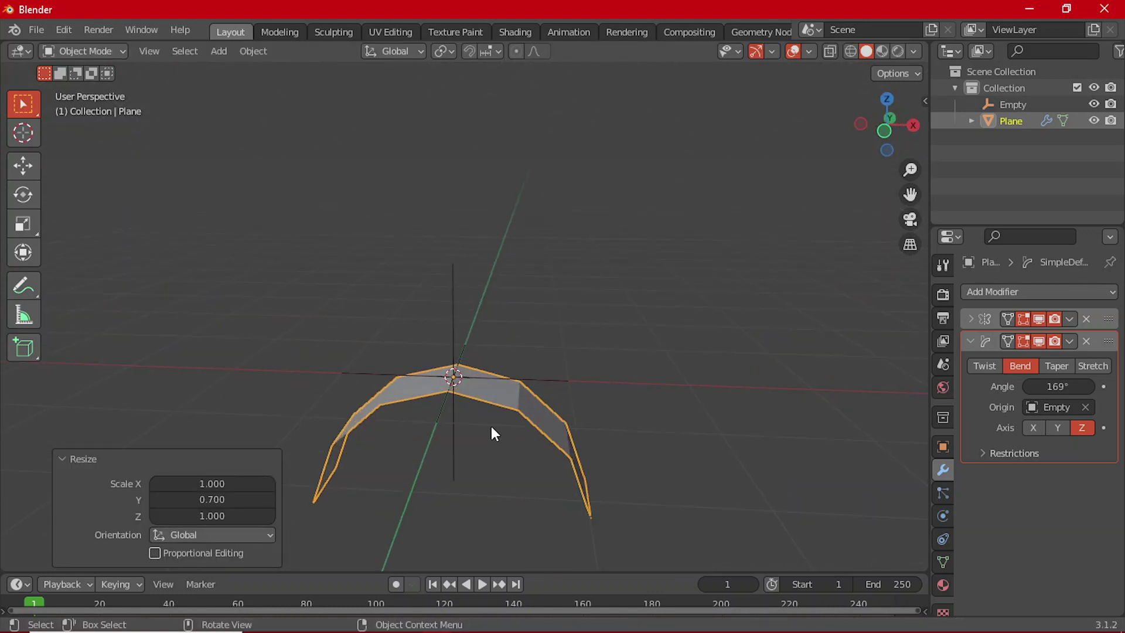
left_click(970, 341)
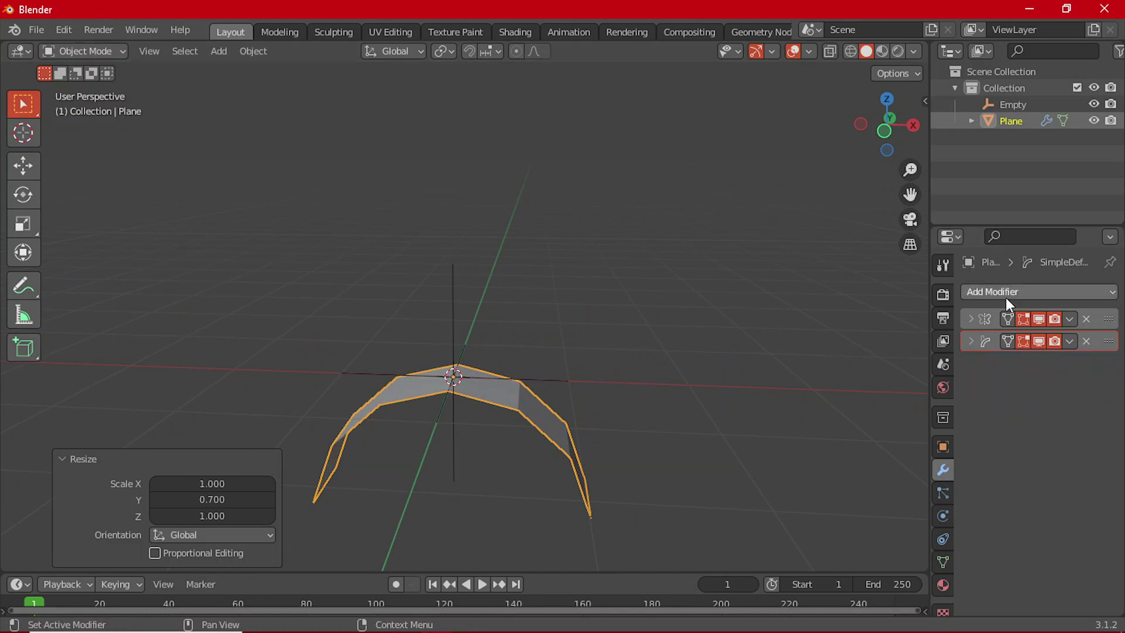
left_click(1012, 293)
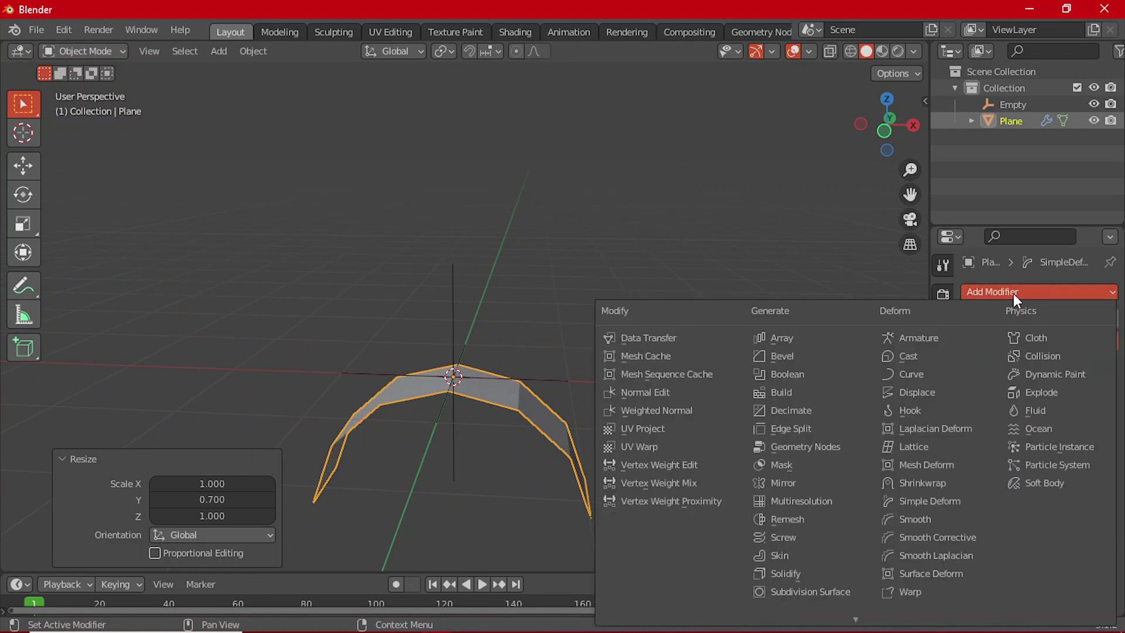
left_click(820, 588)
middle_click_drag(587, 416, 518, 445)
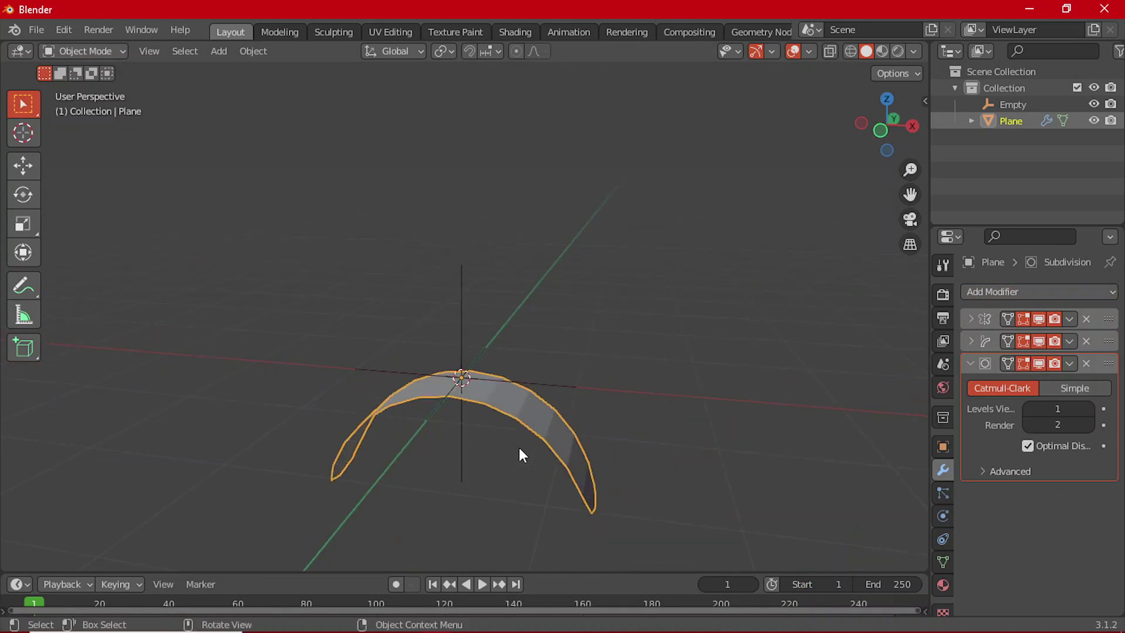
left_click(971, 363)
- Set the bend angle of the plane's Simple Deform modifier to 190°
left_click(971, 341)
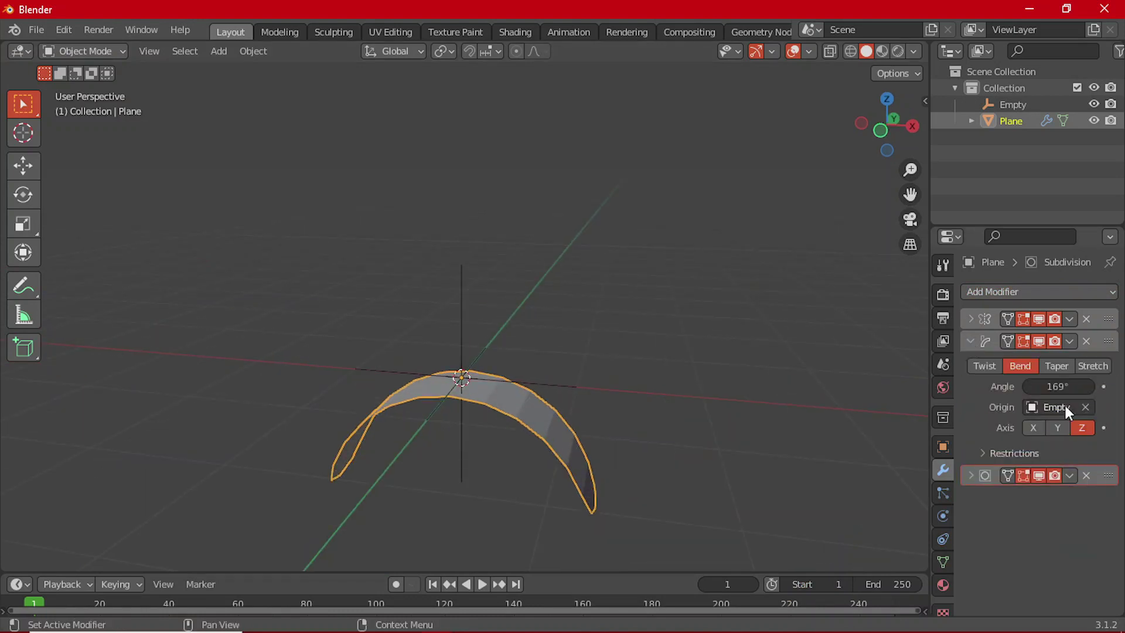
left_click_drag(1072, 386, 1098, 386)
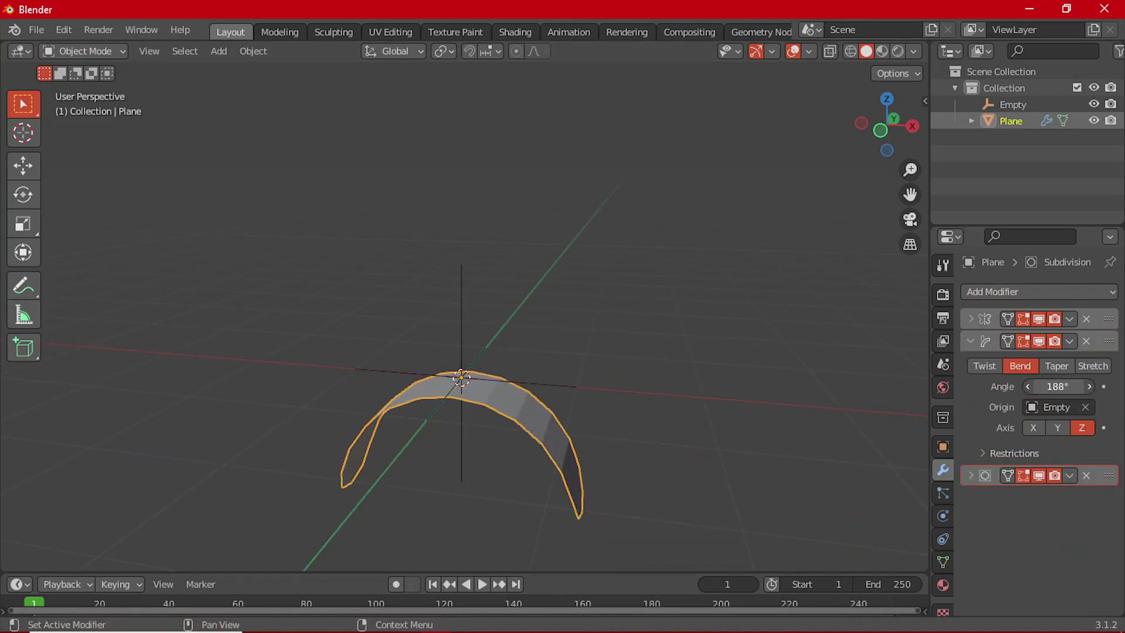
left_click(1059, 387)
key("Return")
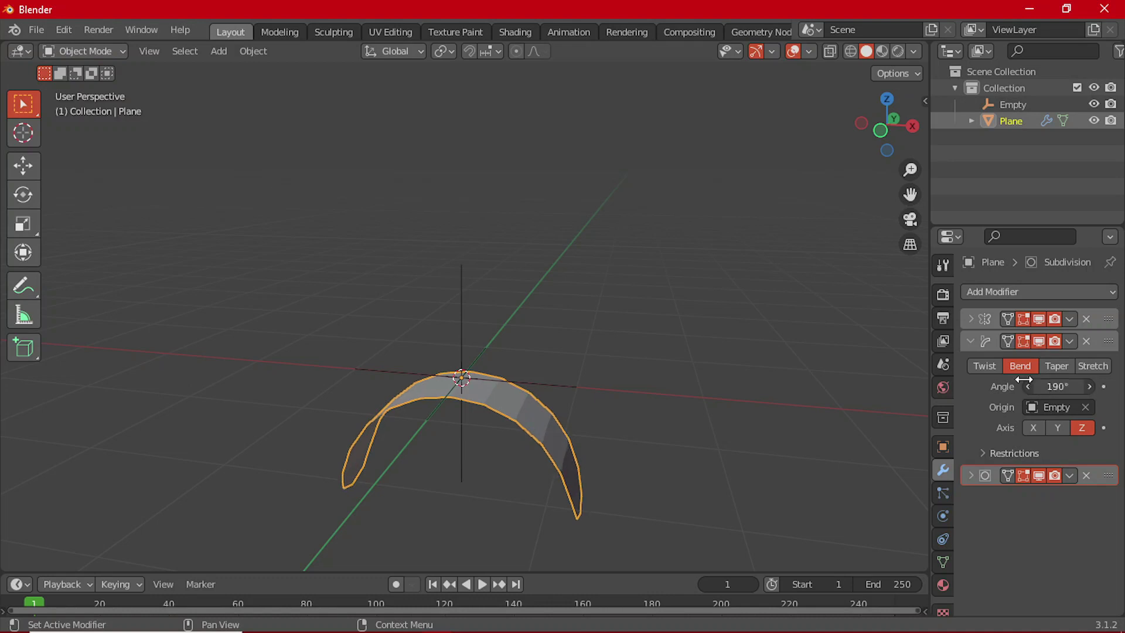
left_click(971, 341)
middle_click_drag(455, 473, 548, 442)
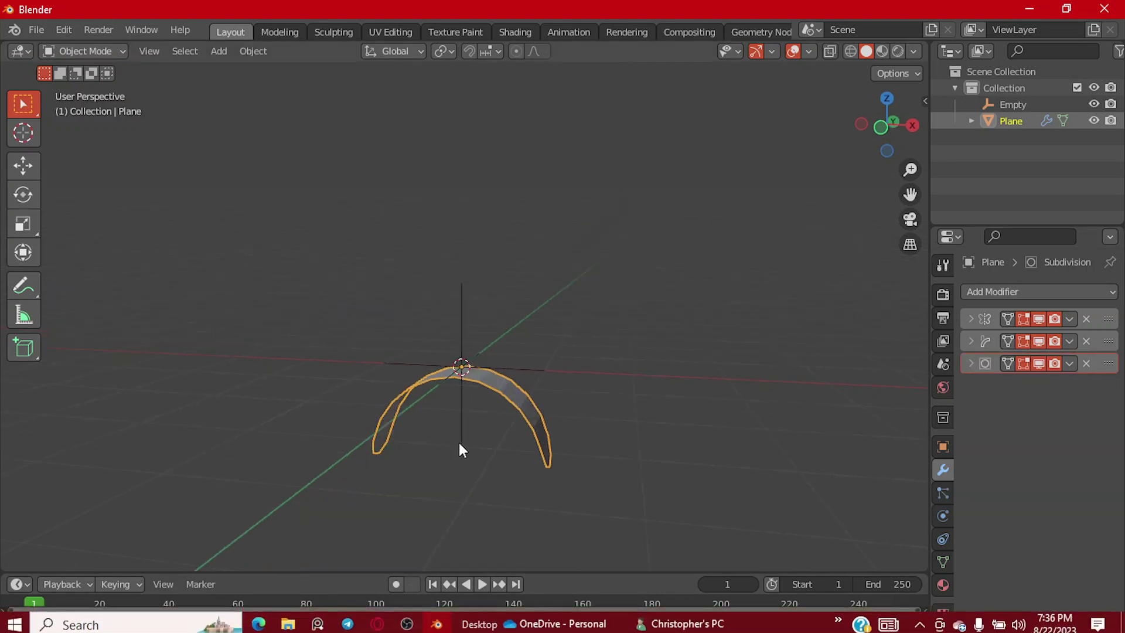
- In Edit Mode, delete the outermost face on the positive X end of the flat cage, and return to Object Mode
key("Tab")
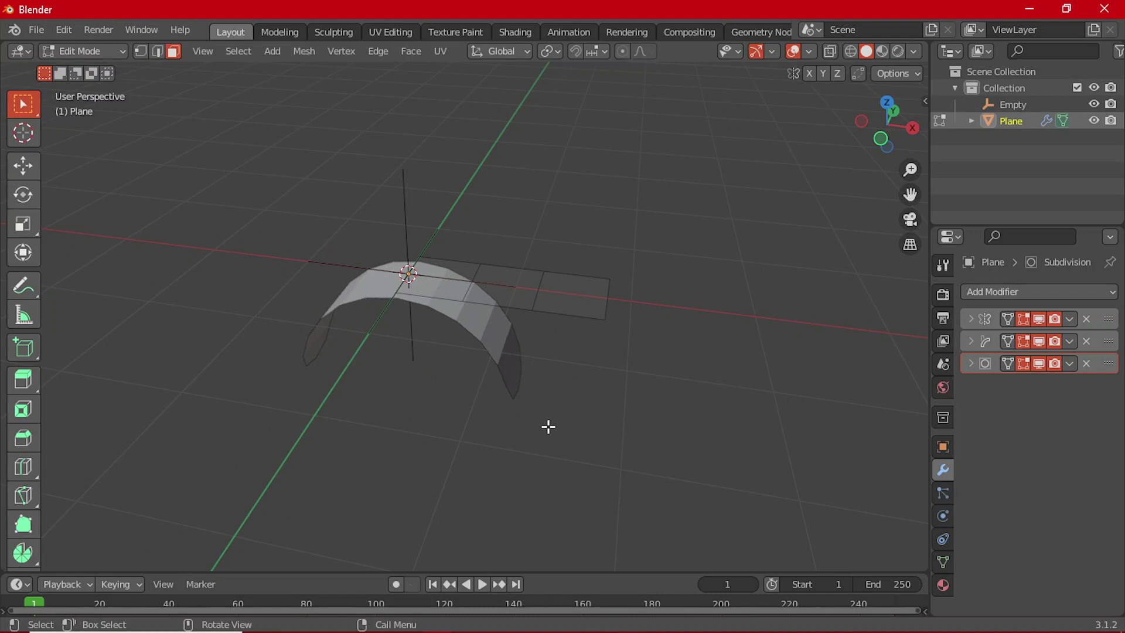
left_click(574, 287)
key("x")
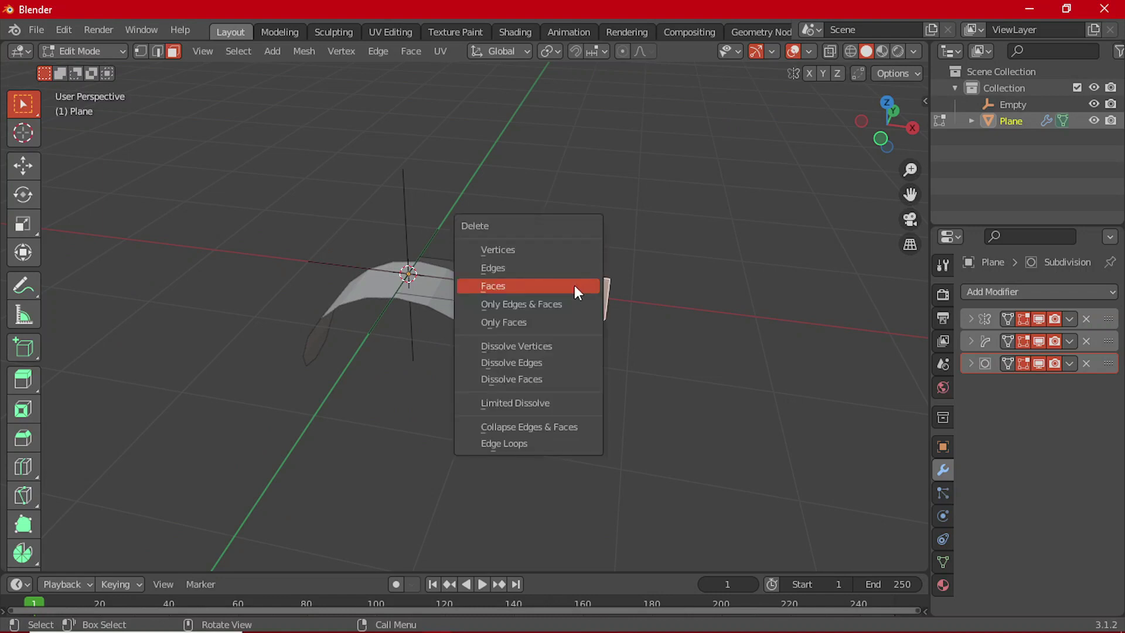
left_click(574, 287)
key("Tab")
- Narrow the shortened arch by scaling it to 0.7 along the global Y axis
middle_click_drag(501, 371, 396, 463)
middle_click_drag(595, 314, 543, 369)
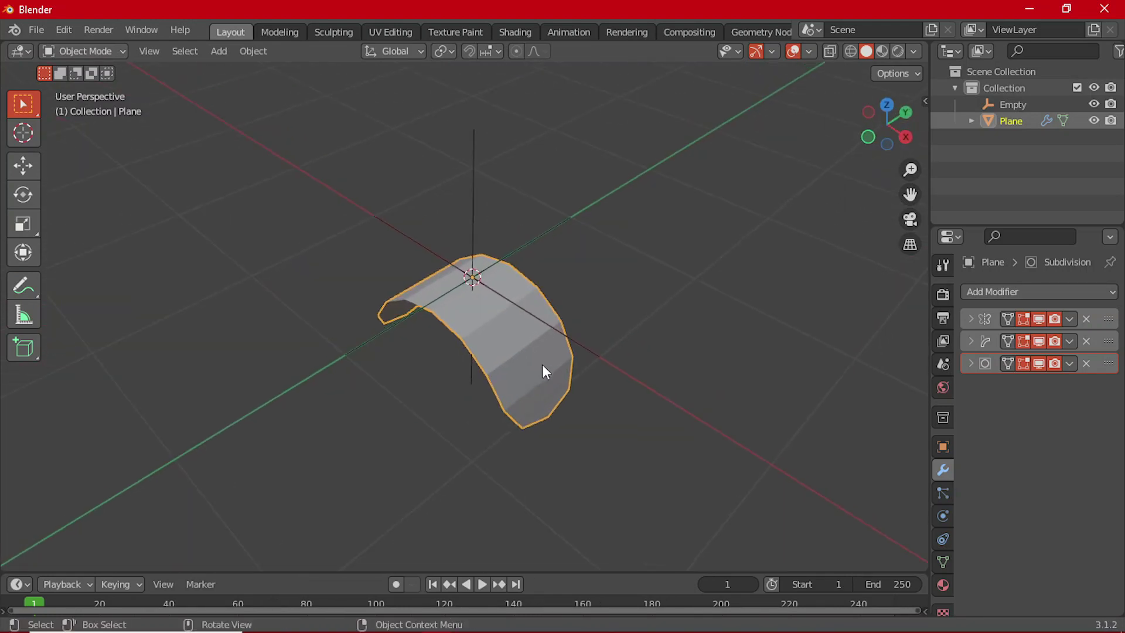
key("s")
key("y")
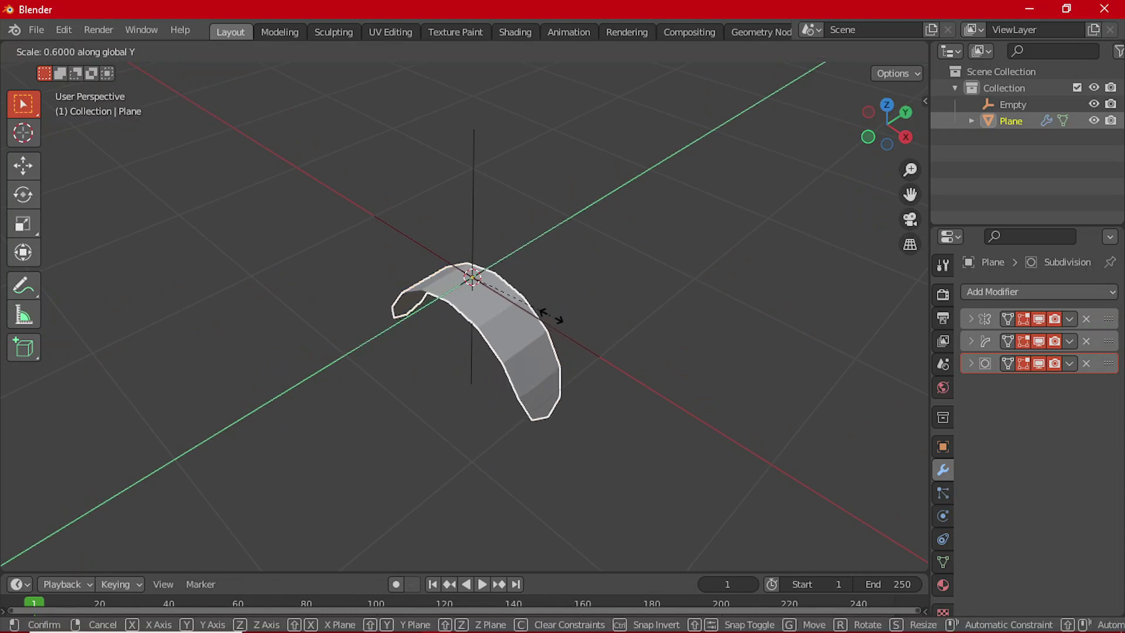
left_click(560, 314)
- Try viewport level 3 on the Subdivision Surface modifier and settle on level 2
middle_click_drag(558, 312, 463, 425)
left_click(973, 363)
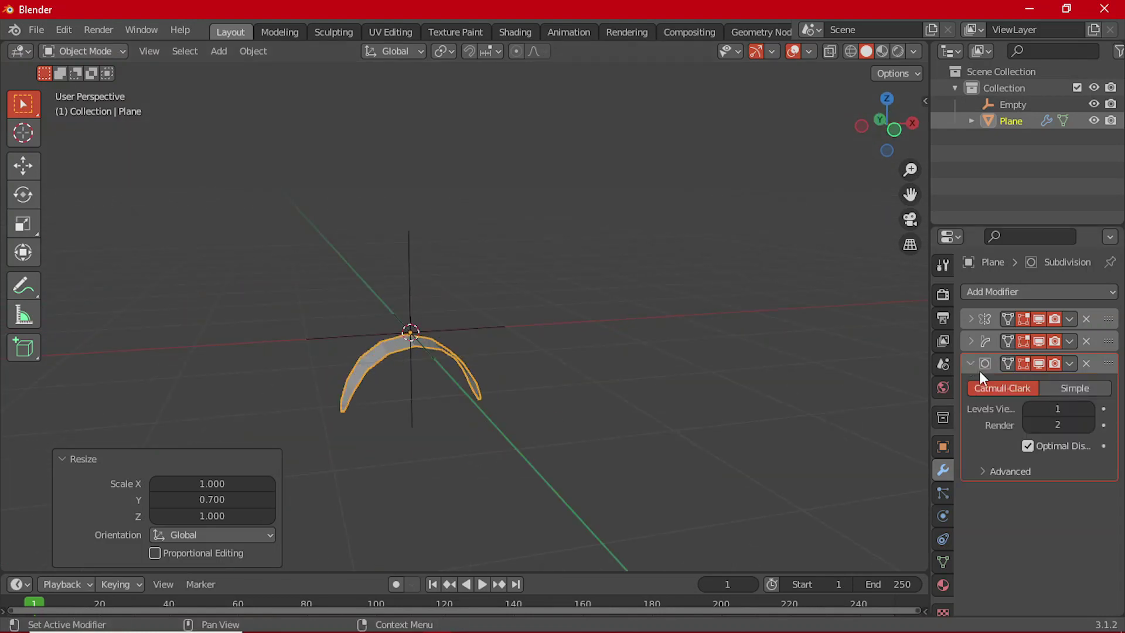
left_click(1089, 409)
left_click(1089, 408)
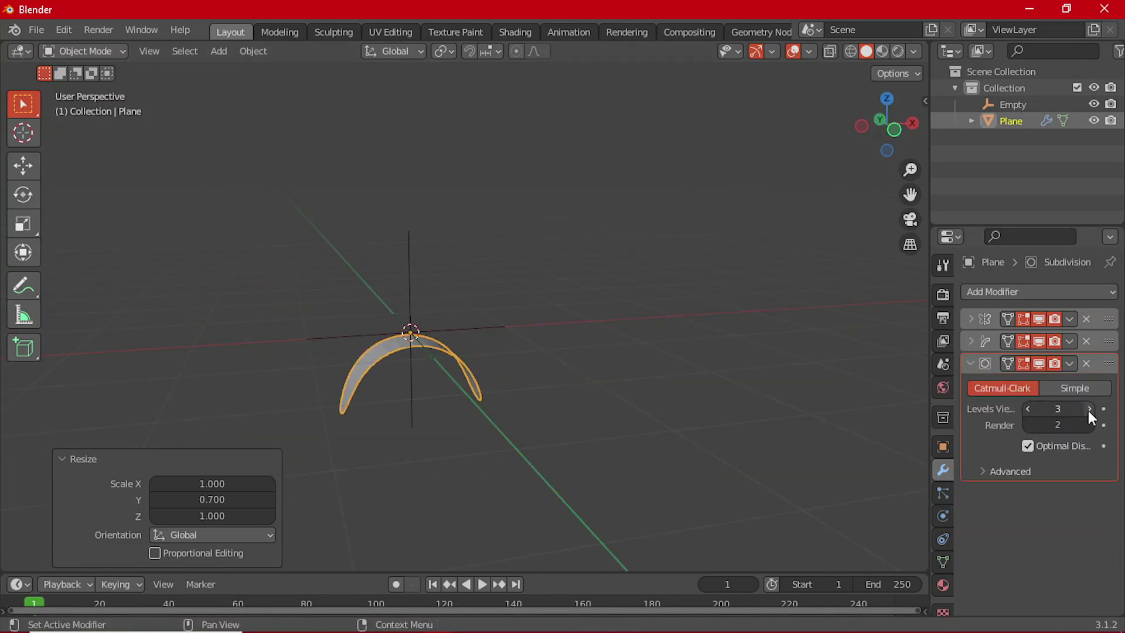
middle_click_drag(574, 377, 434, 430)
scroll(556, 393, "up", 4)
scroll(527, 399, "down", 3)
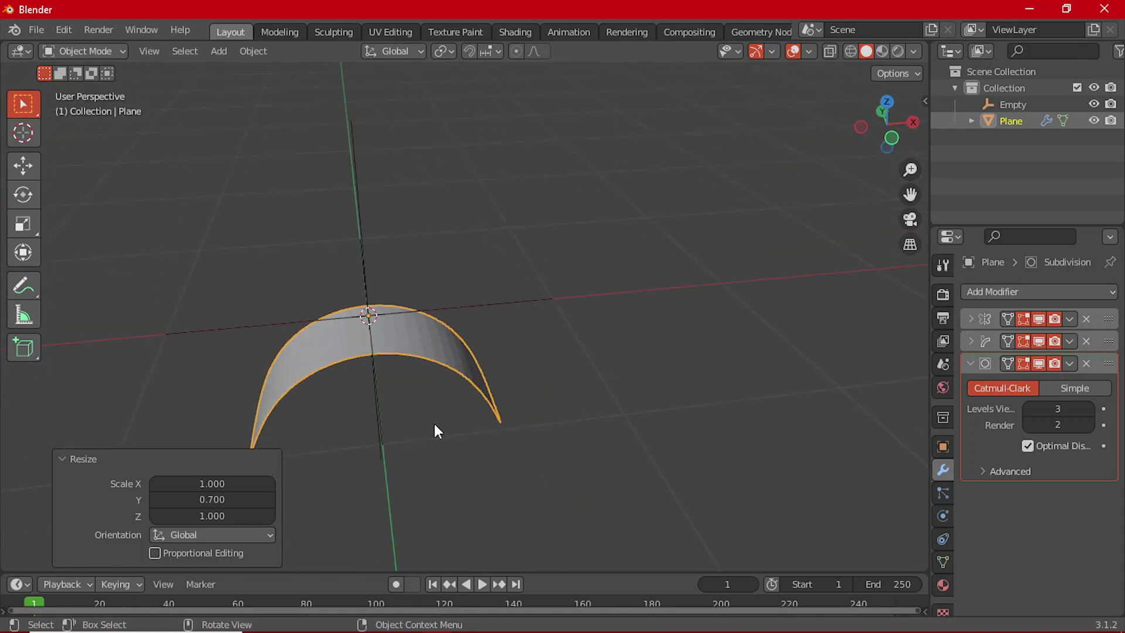
left_click_drag(1031, 408, 993, 410)
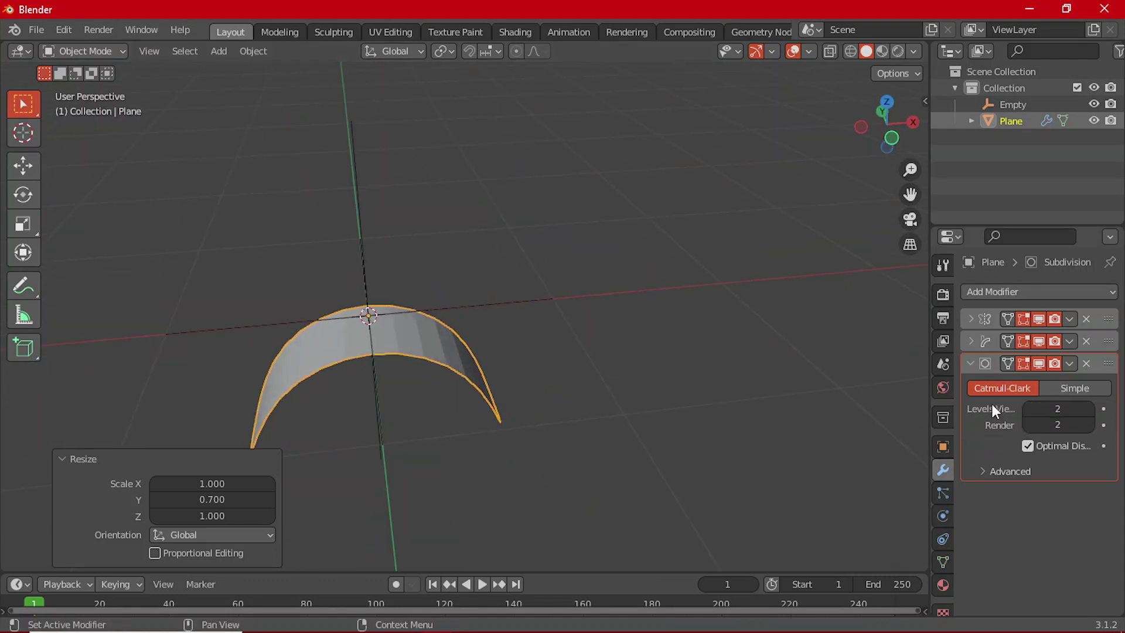
left_click(967, 363)
- Duplicate the curved strip in place without moving the copy
middle_click_drag(404, 434, 644, 431)
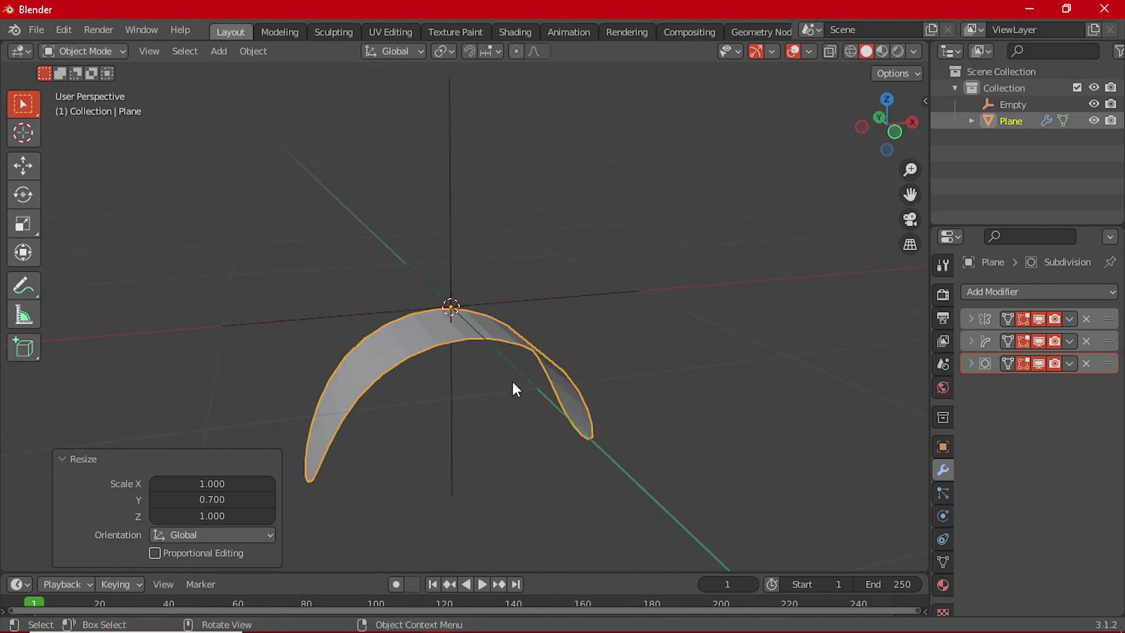
key("grave")
key("shift")
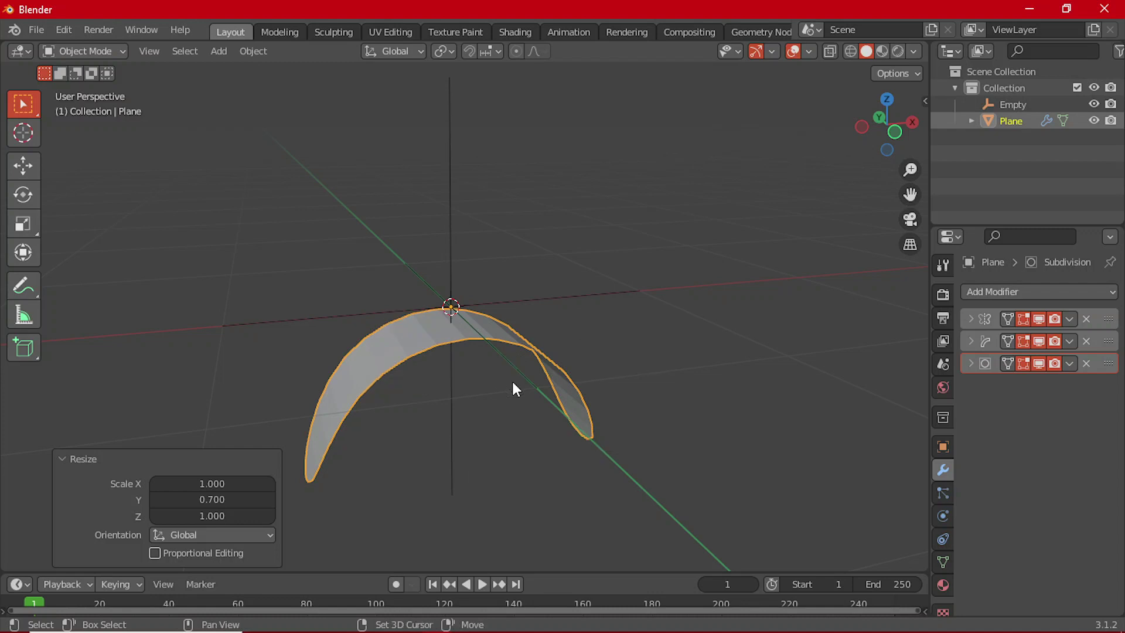
key("shift+d")
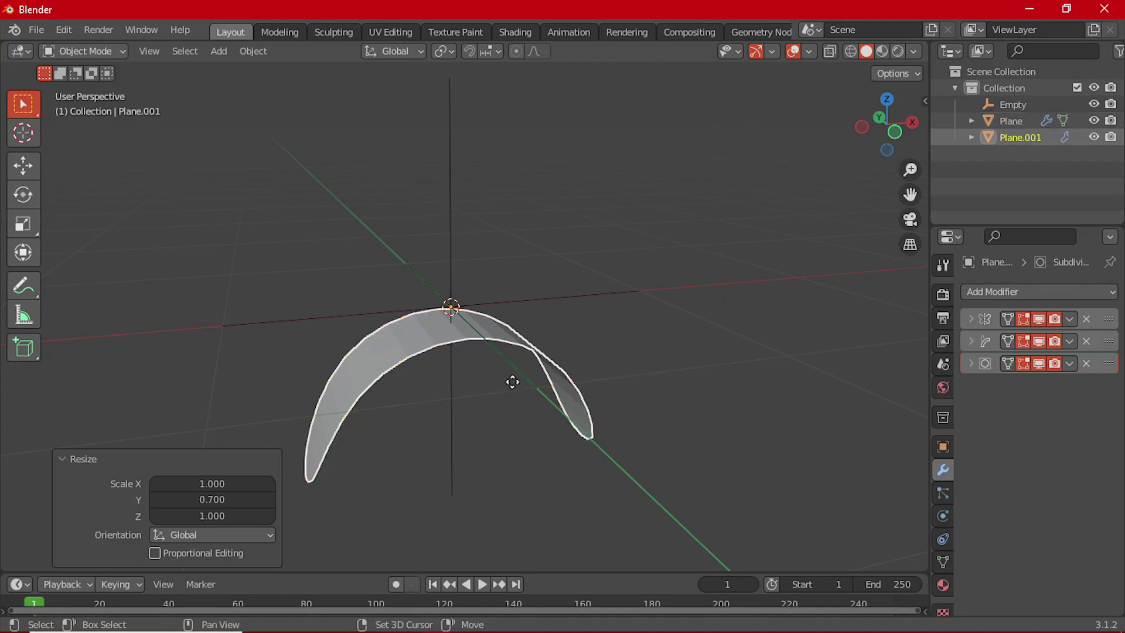
right_click(513, 383)
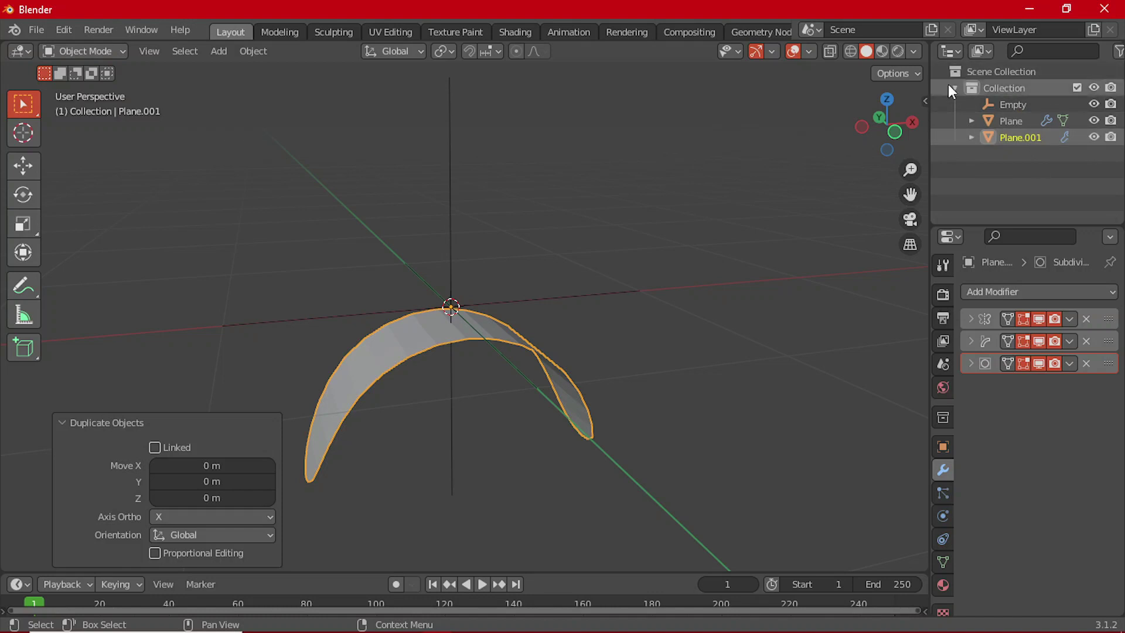
- Rename the duplicated plane as frame and the original plane as headbody
left_click(1022, 138)
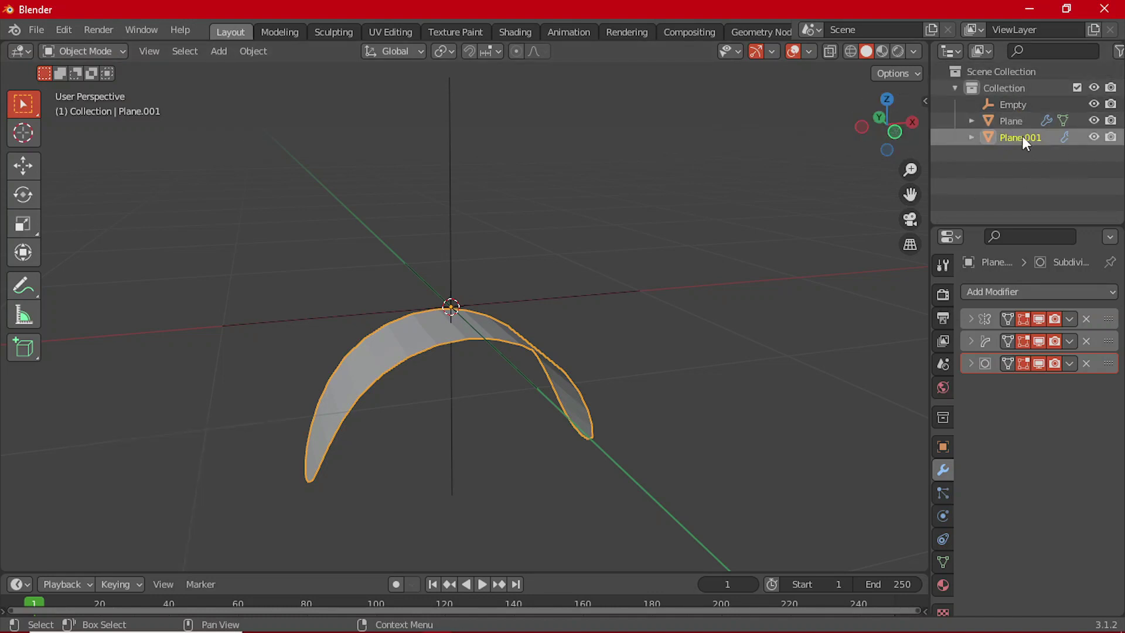
double_click(1022, 136)
type("frame")
key("Return")
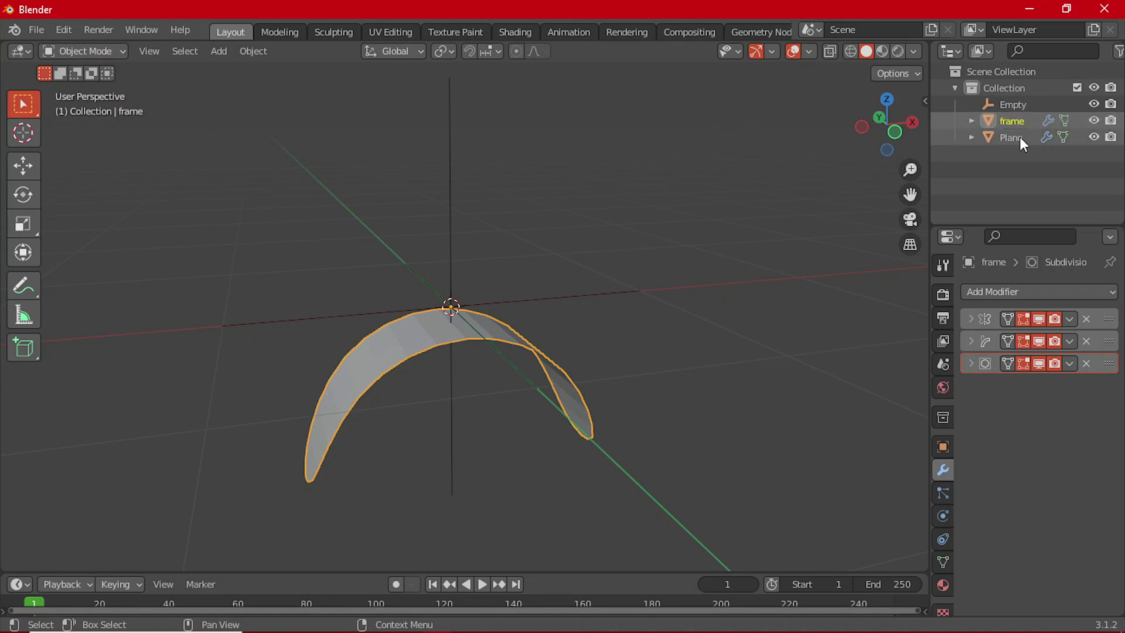
left_click(1019, 136)
double_click(1020, 136)
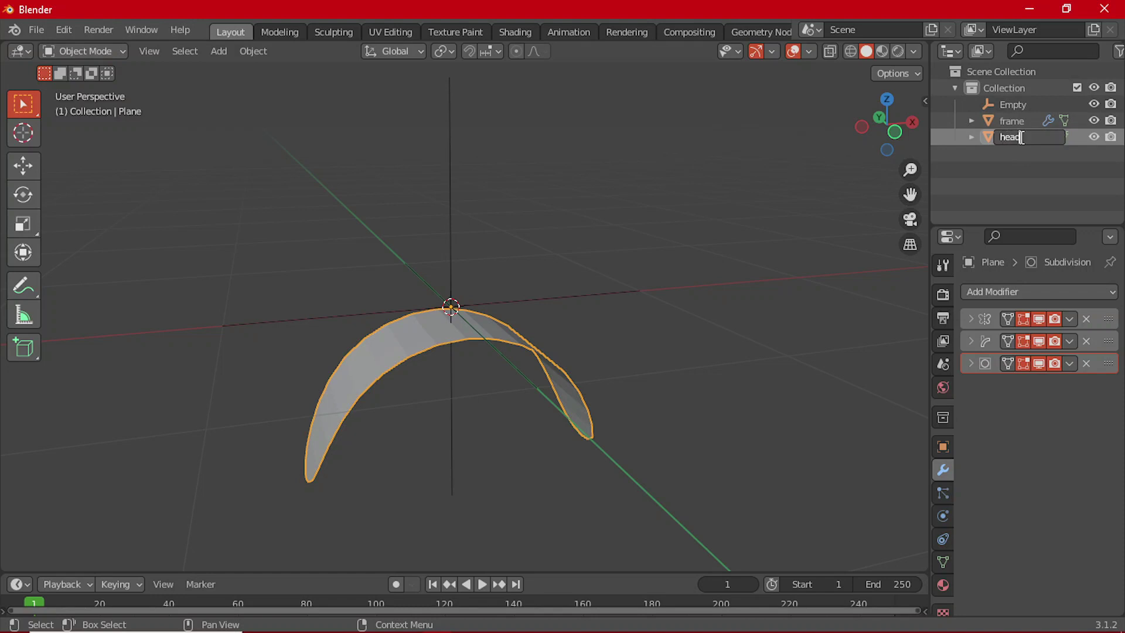
type("headbody")
key("Return")
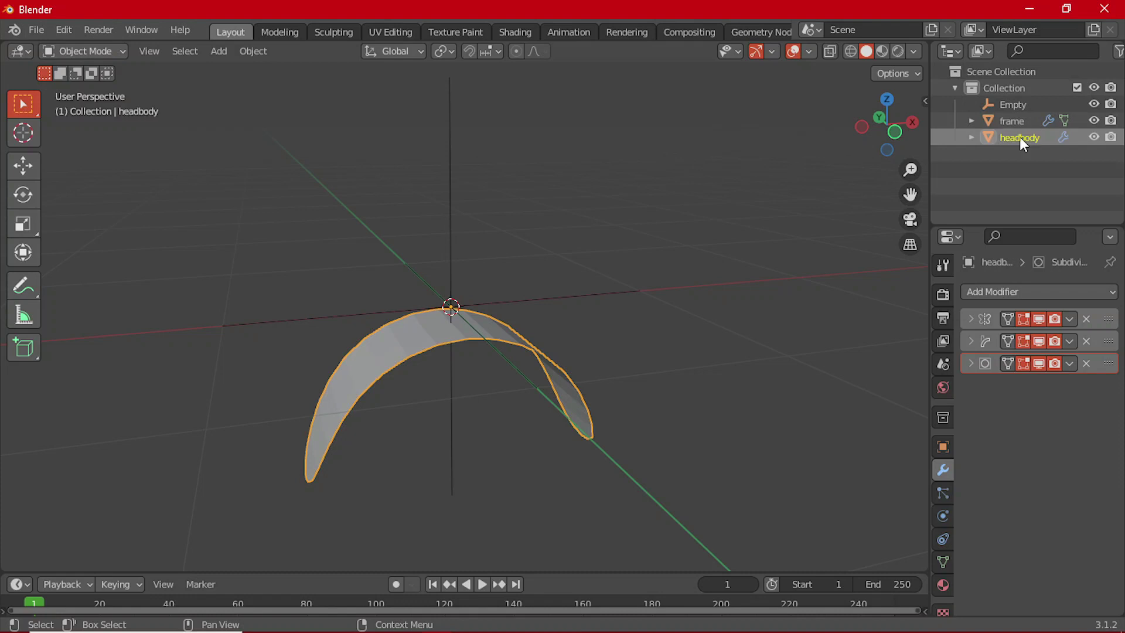
- Open the frame object in Edit Mode with edge selection active
left_click(1018, 120)
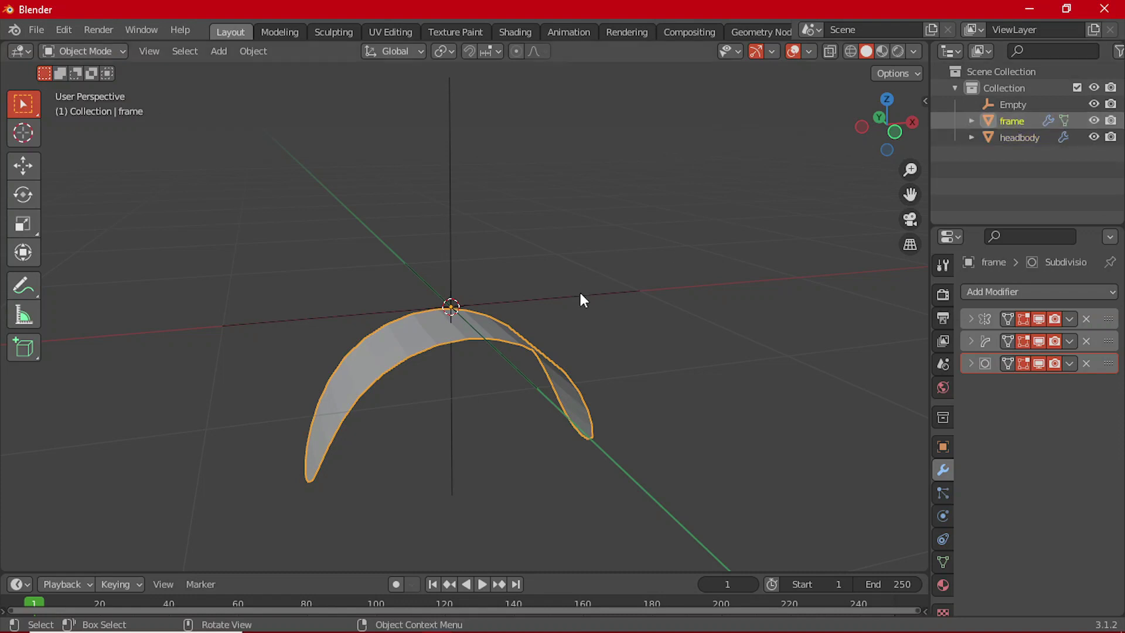
middle_click_drag(538, 302, 512, 337)
key("Tab")
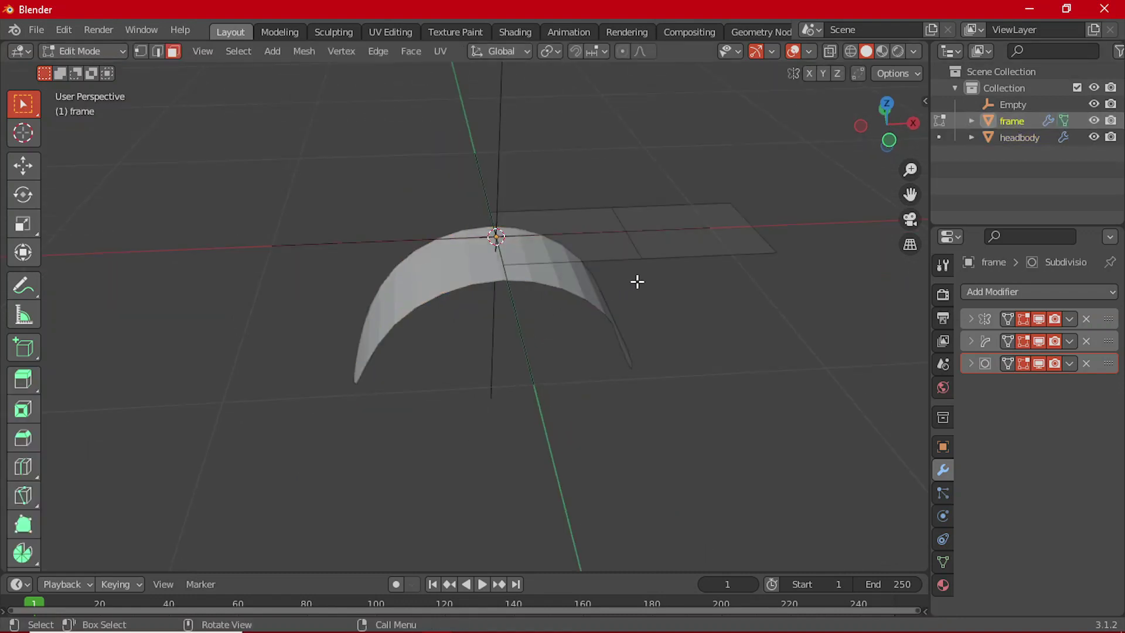
middle_click_drag(666, 279, 472, 326)
key("2")
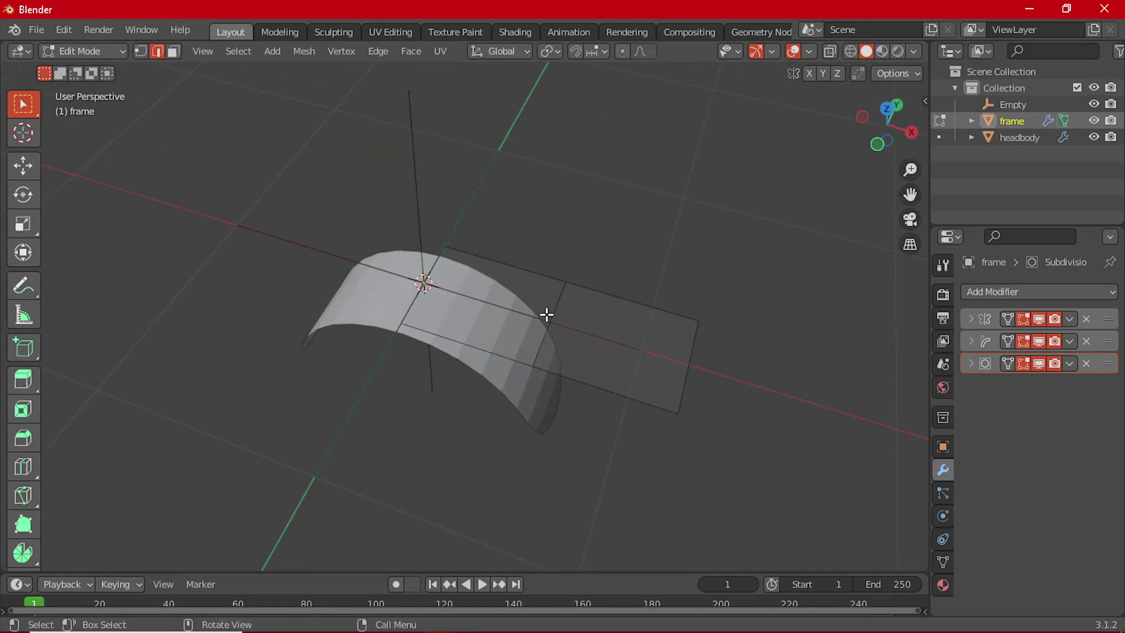
middle_click_drag(547, 326, 495, 348)
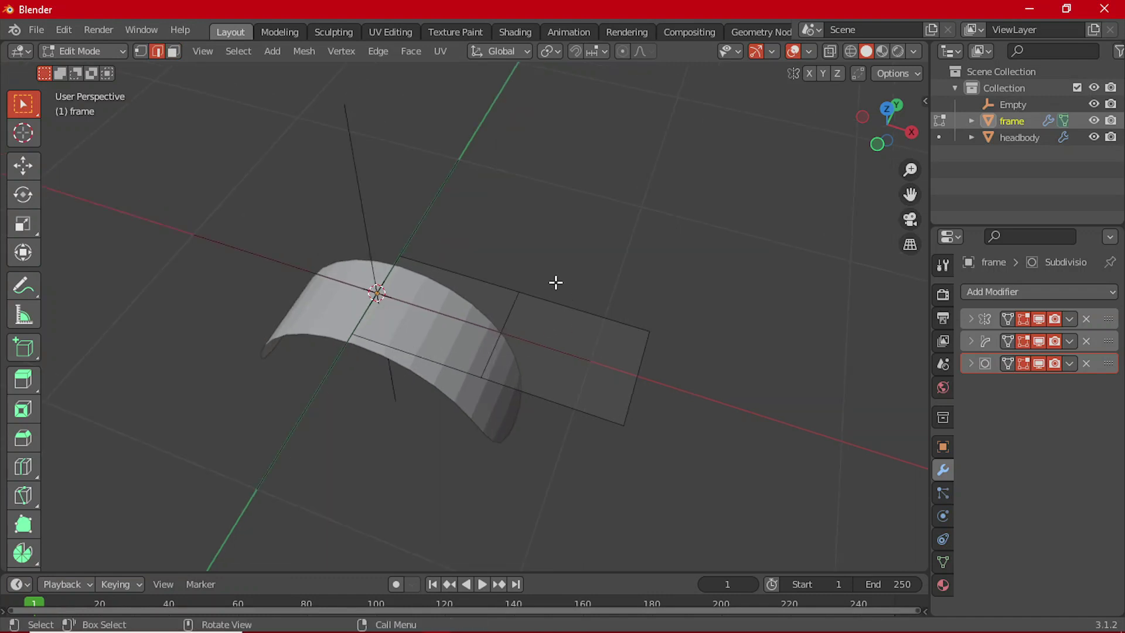
- Delete the frame's inner cross edges, keeping only its two long sides and outer end edge, and return to Object Mode
left_click(561, 310)
left_click(560, 317, "alt+shift")
left_click(633, 380, "shift")
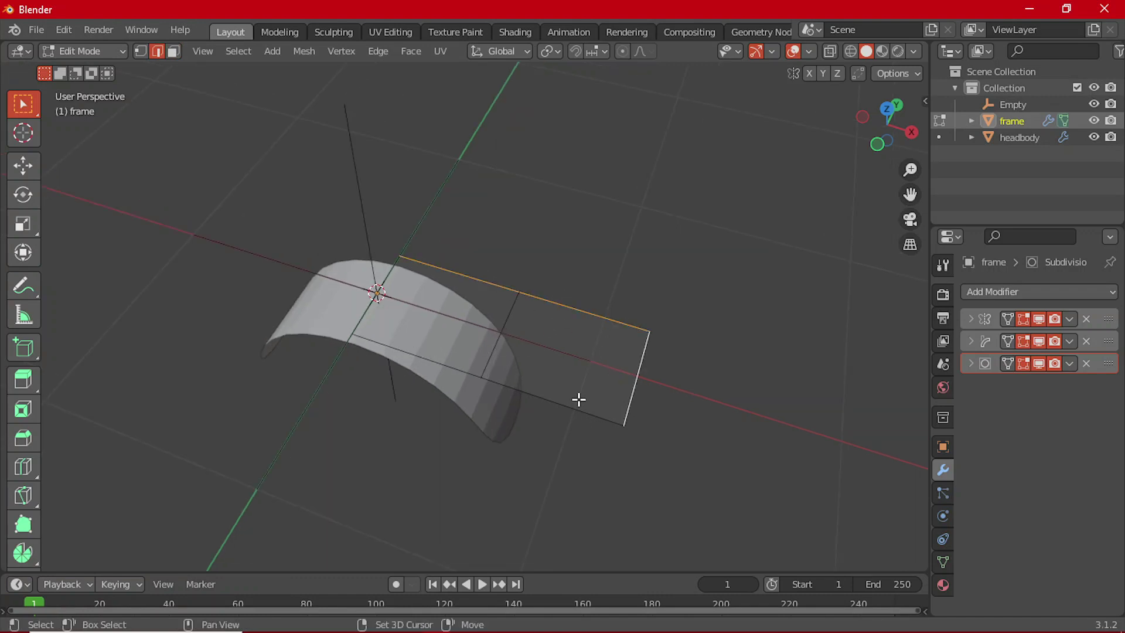
left_click(426, 359, "shift")
left_click(528, 390, "shift")
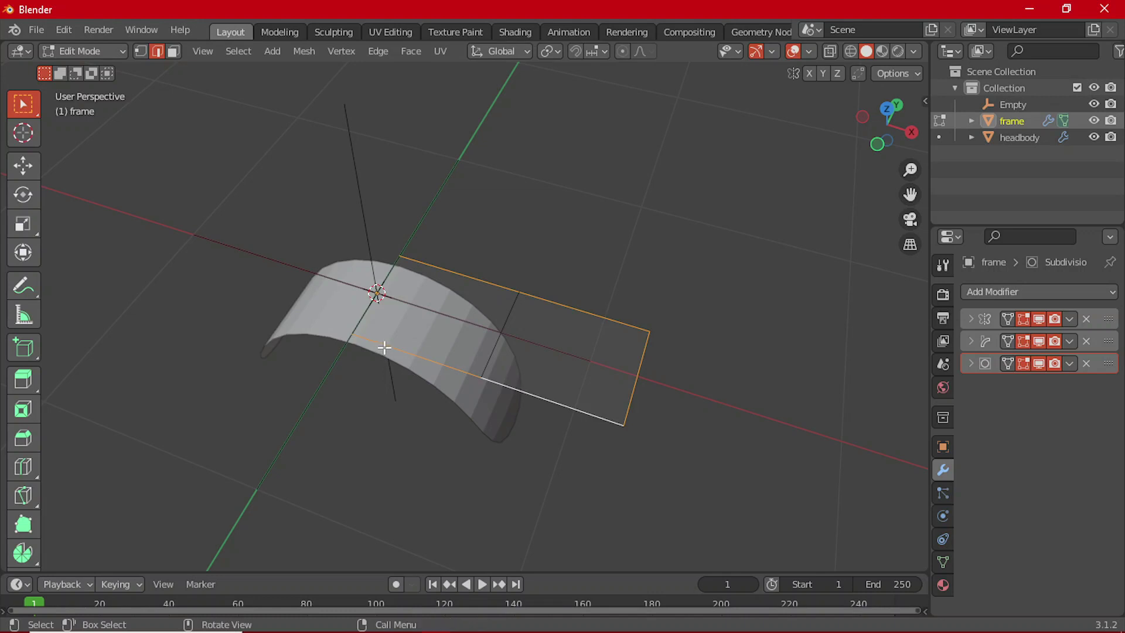
middle_click_drag(527, 389, 411, 340)
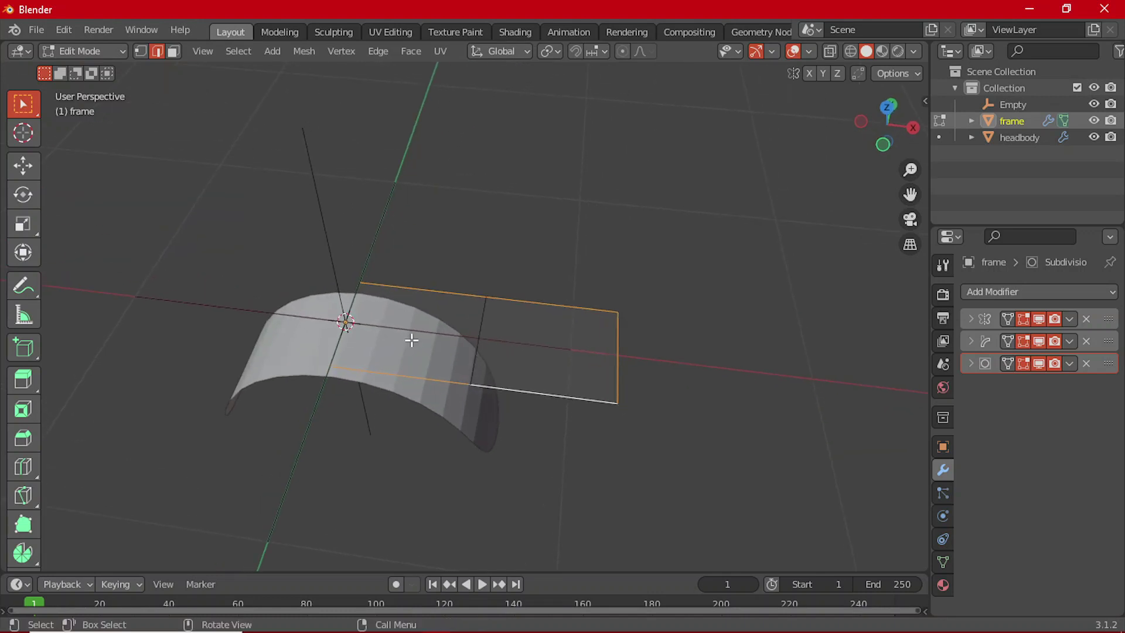
key("ctrl+i")
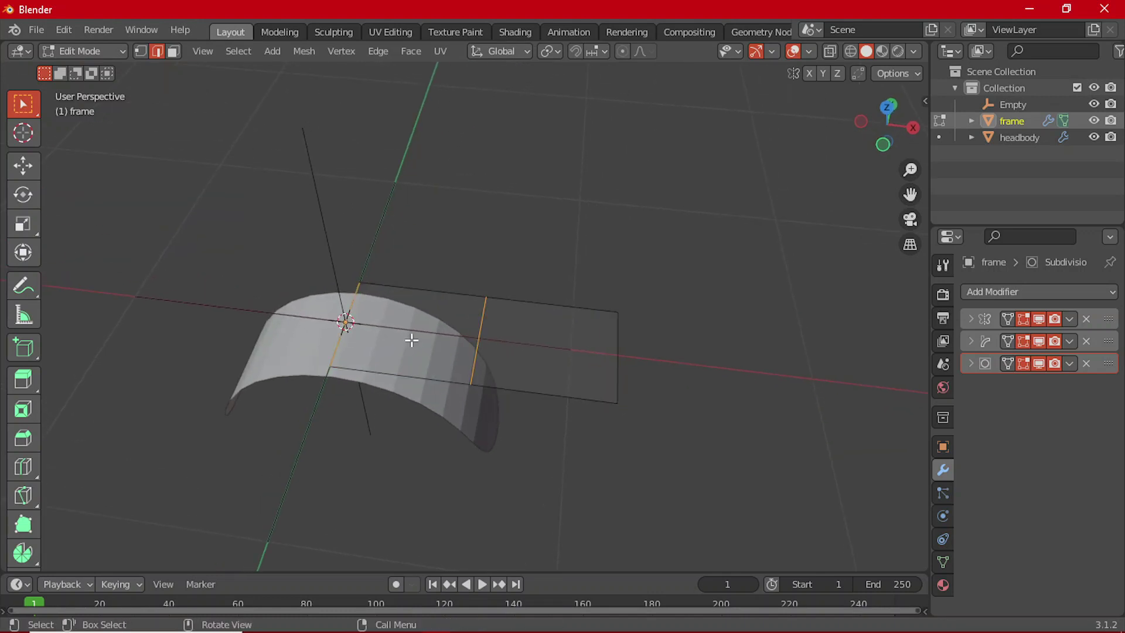
middle_click_drag(437, 324, 439, 324)
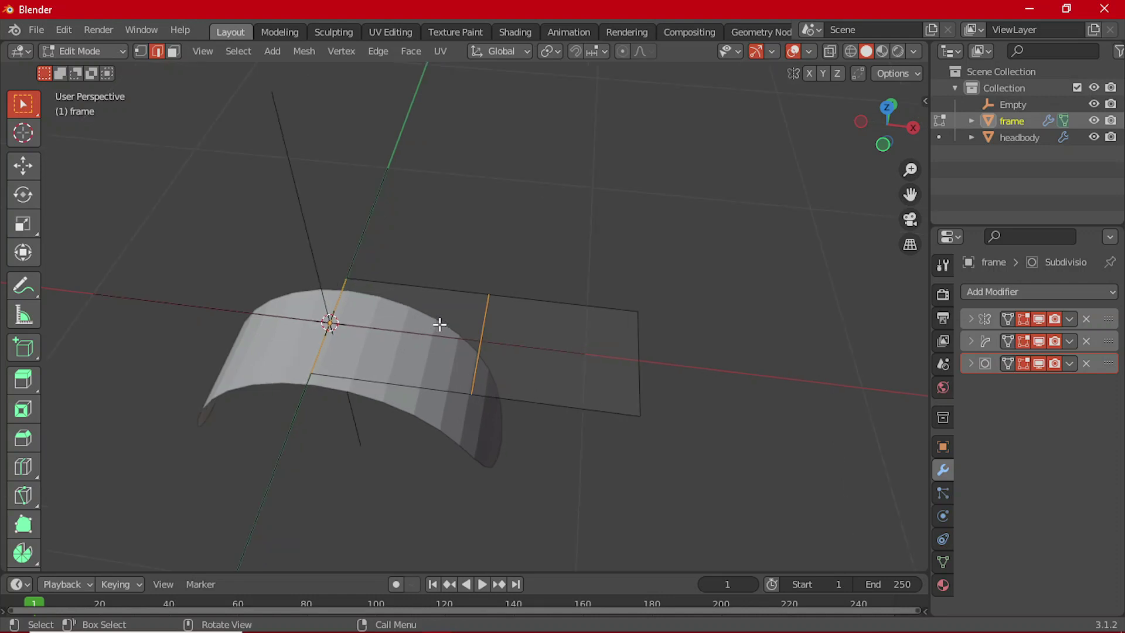
key("x")
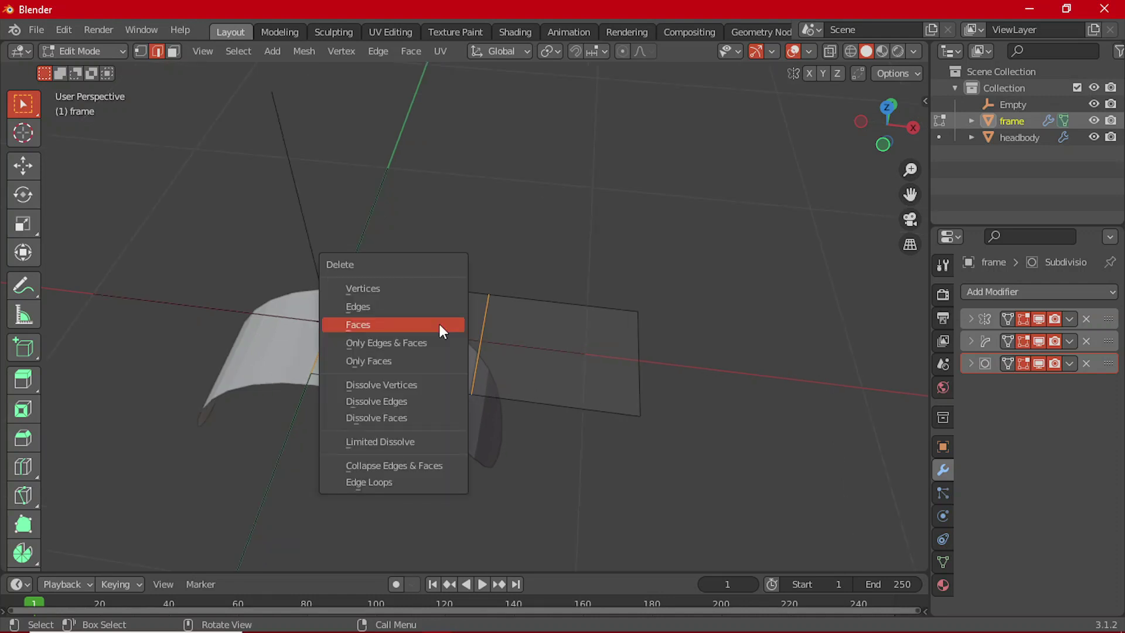
left_click(386, 304)
middle_click_drag(402, 352, 662, 352)
key("Tab")
key("Tab")
key("Tab")
- Add a Skin modifier to the frame object below its Subdivision Surface modifier
middle_click_drag(473, 419, 530, 344)
scroll(519, 382, "up", 3)
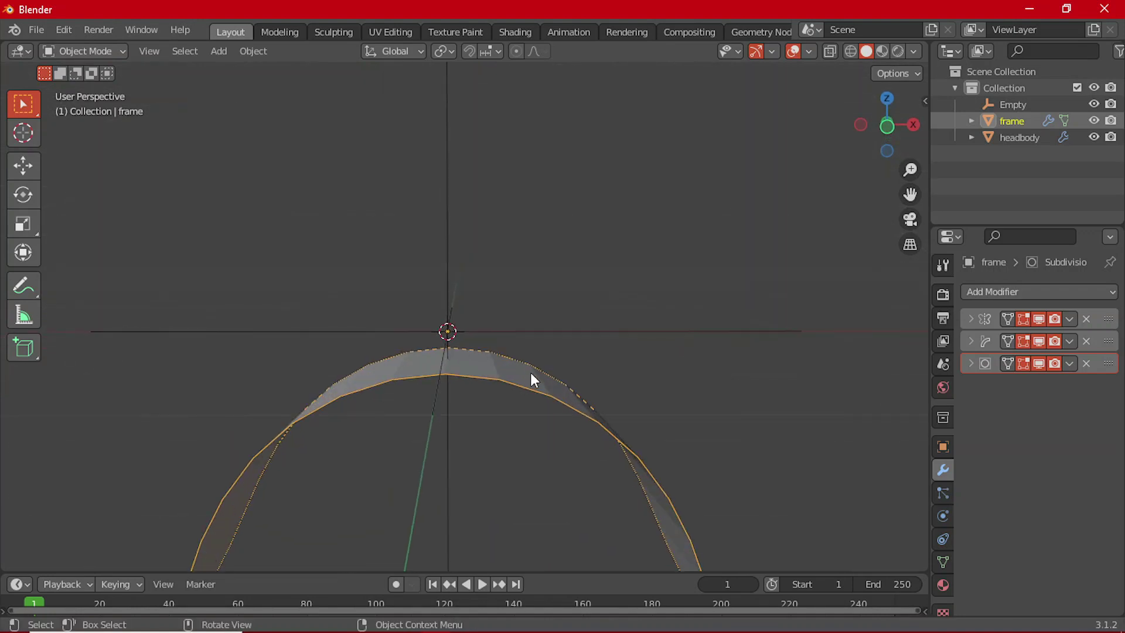
left_click(1003, 292)
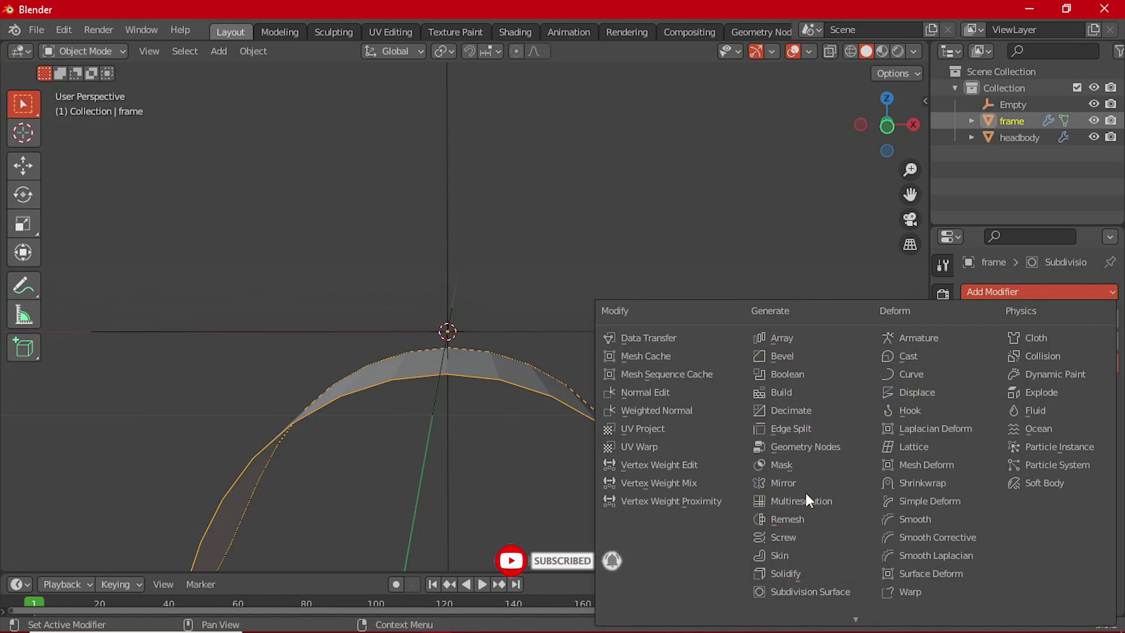
left_click(783, 555)
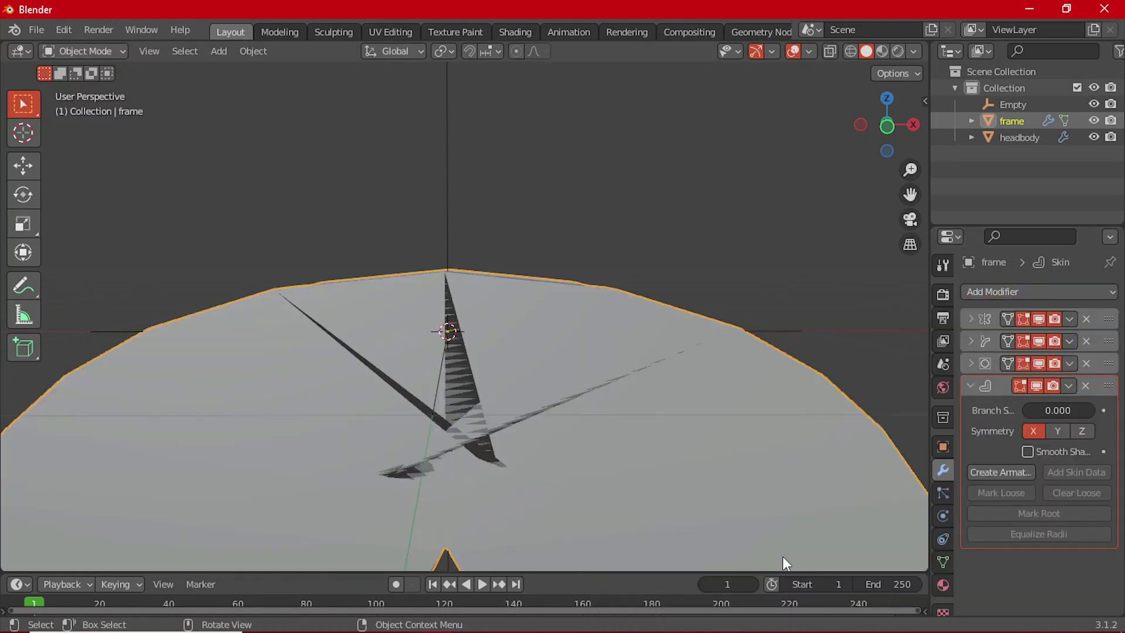
middle_click_drag(783, 561, 562, 399)
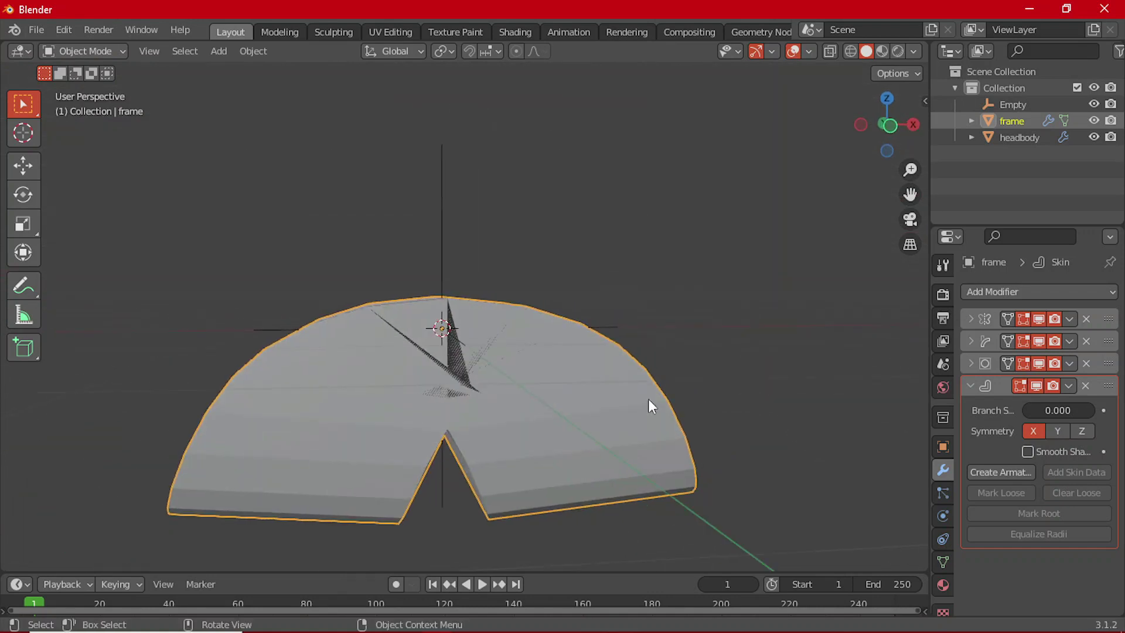
left_click(972, 385)
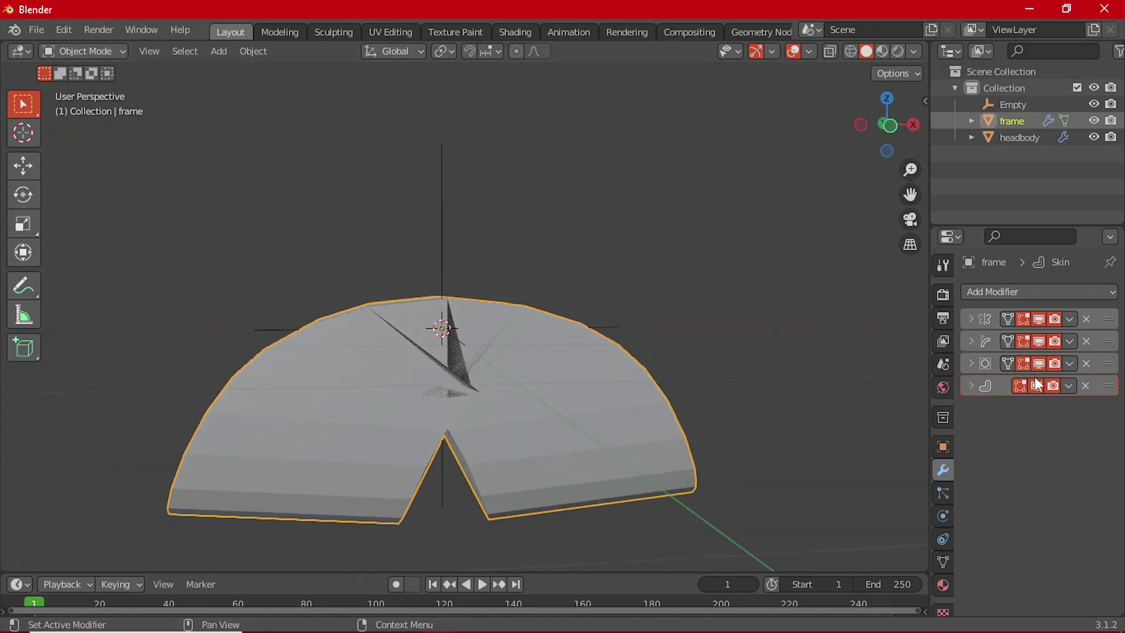
- Apply the frame object's scale
middle_click_drag(385, 388, 492, 357)
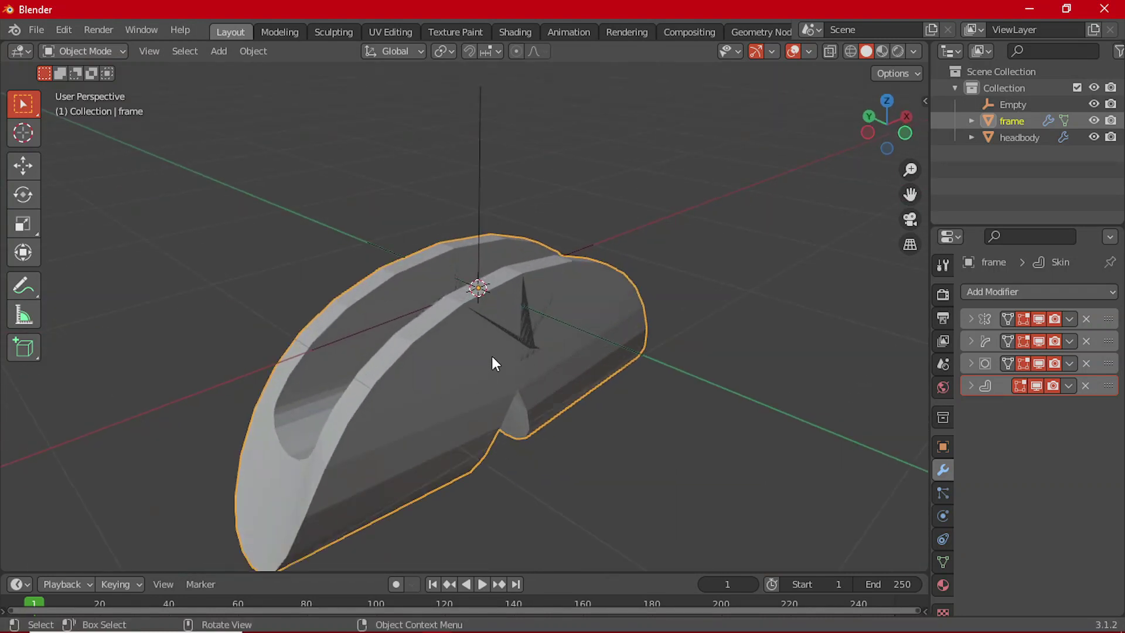
key("ctrl+a")
left_click(480, 388)
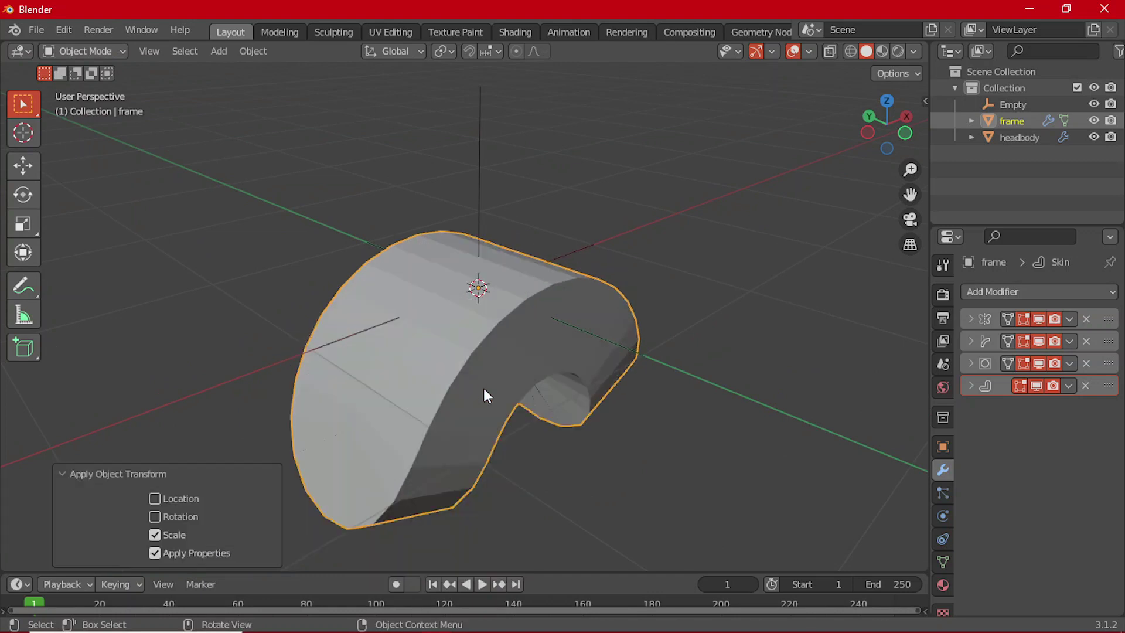
- Open the frame in Edit Mode with vertex selection and resize the skin radius of all its vertices by 0.215
middle_click_drag(484, 389, 747, 385)
middle_click_drag(498, 410, 605, 397)
key("Tab")
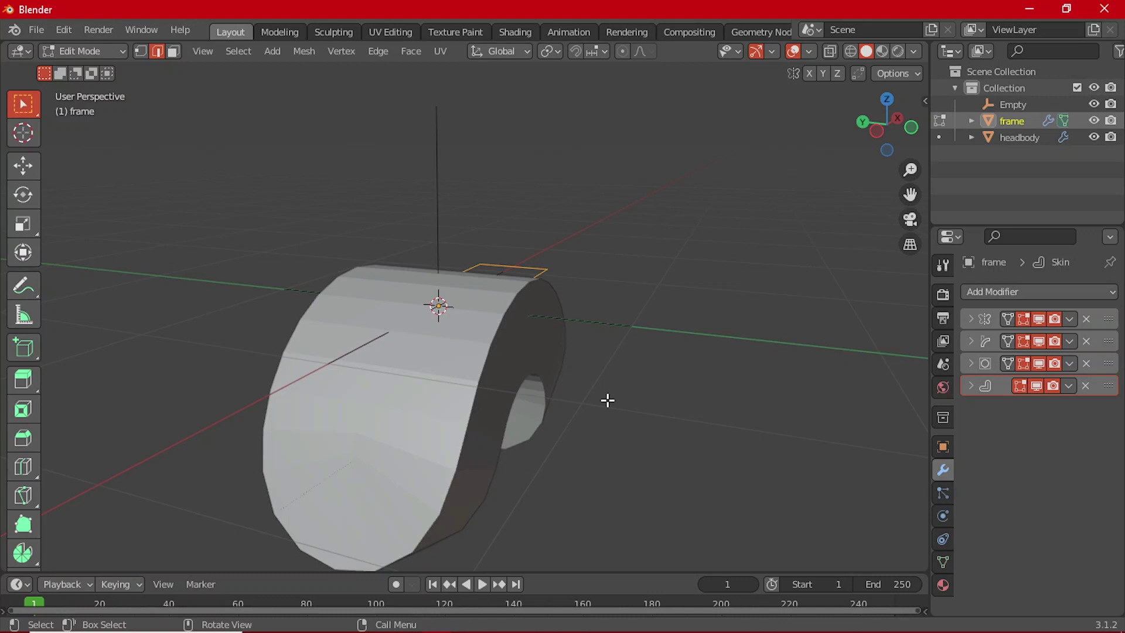
left_click(141, 56)
left_click(971, 386)
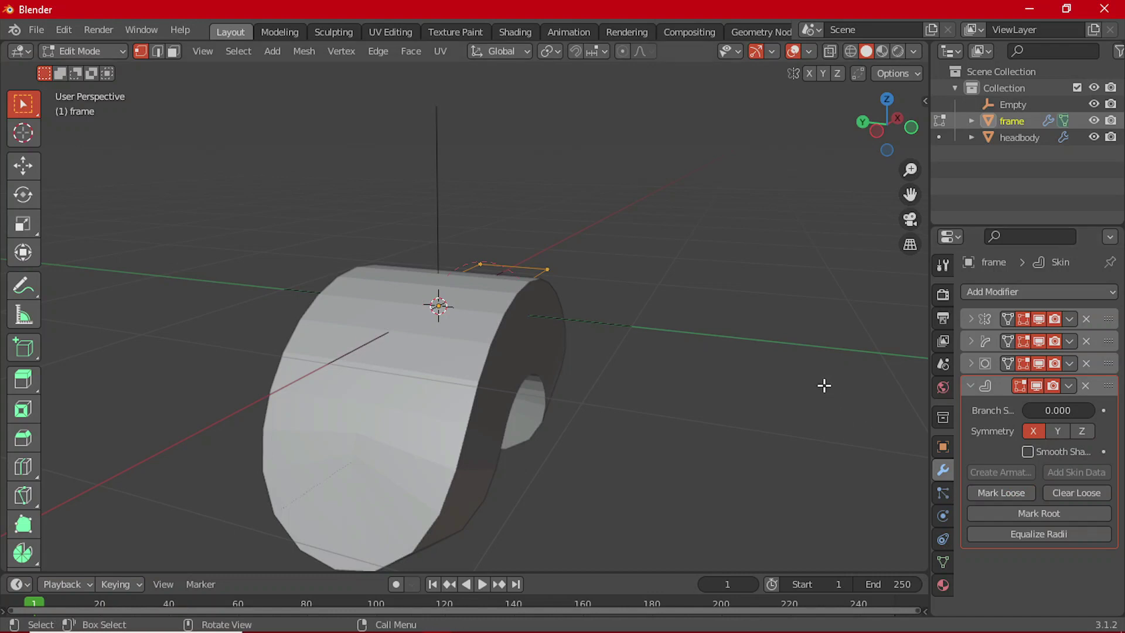
middle_click_drag(782, 356, 686, 382)
scroll(687, 382, "down", 4, "ctrl")
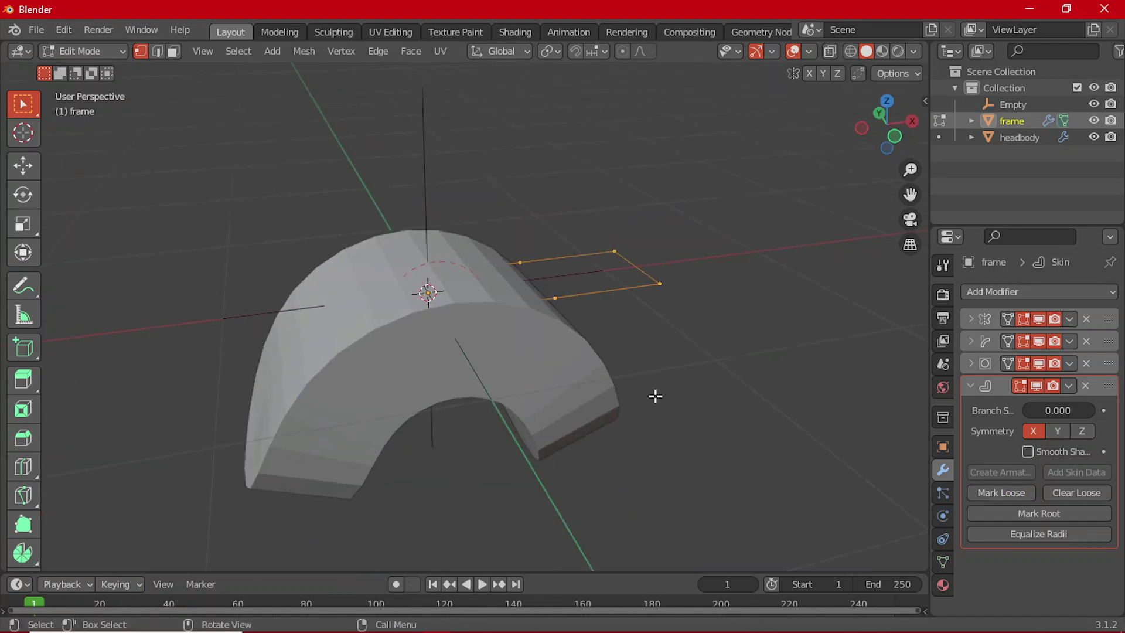
key("ctrl+a")
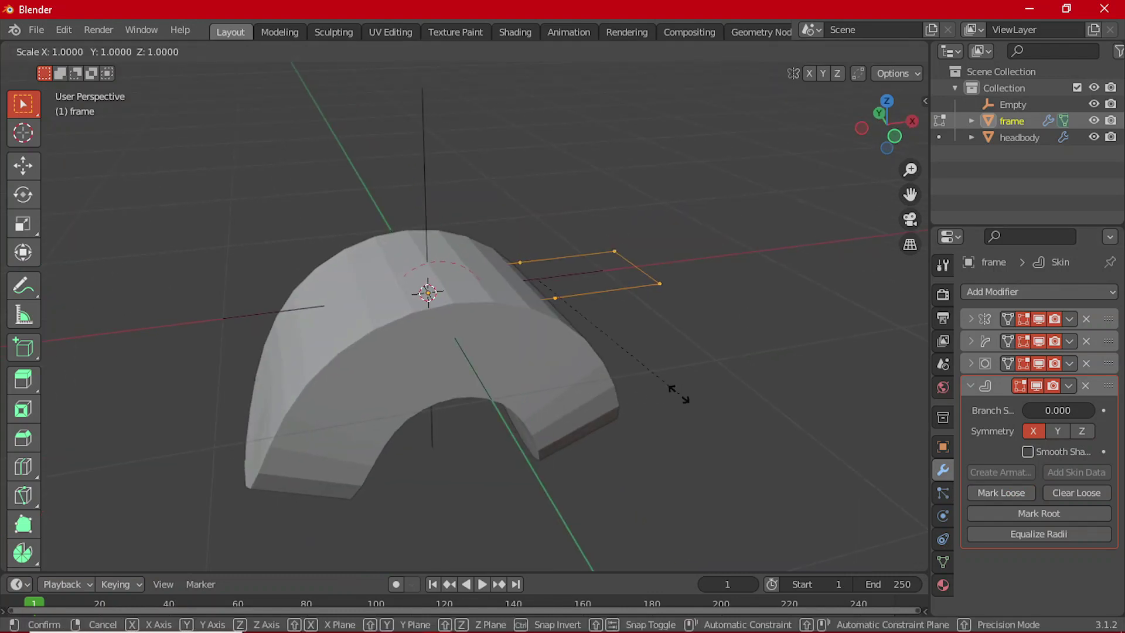
left_click(560, 311)
middle_click_drag(695, 415, 434, 423)
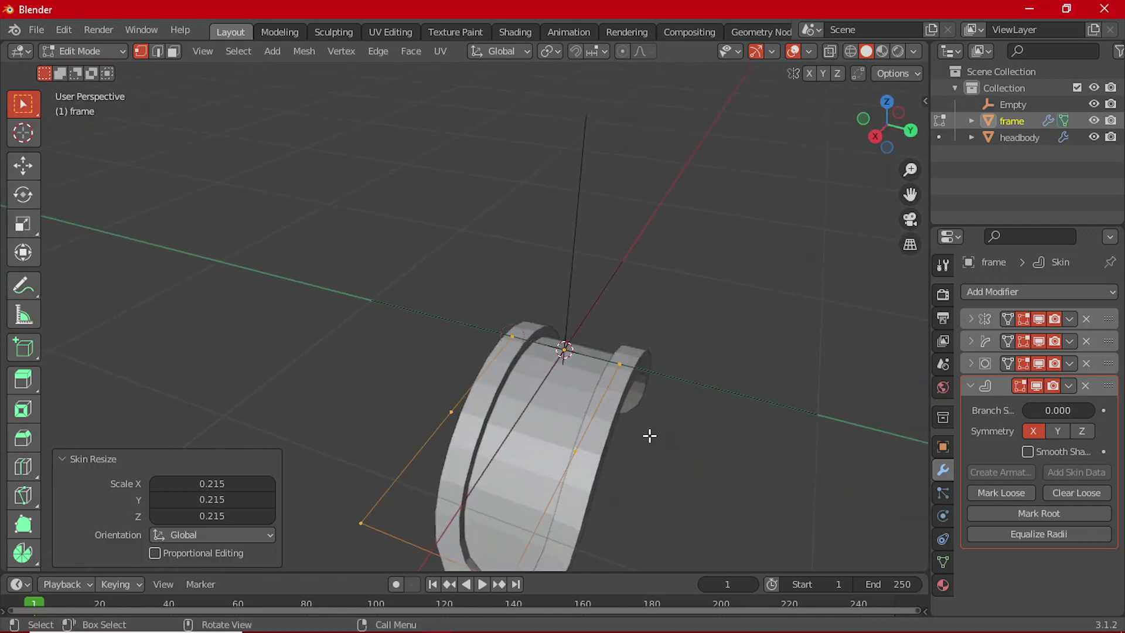
- Thin the frame's skin further with a resize factor of 0.845 and return to Object Mode
key("ctrl+a")
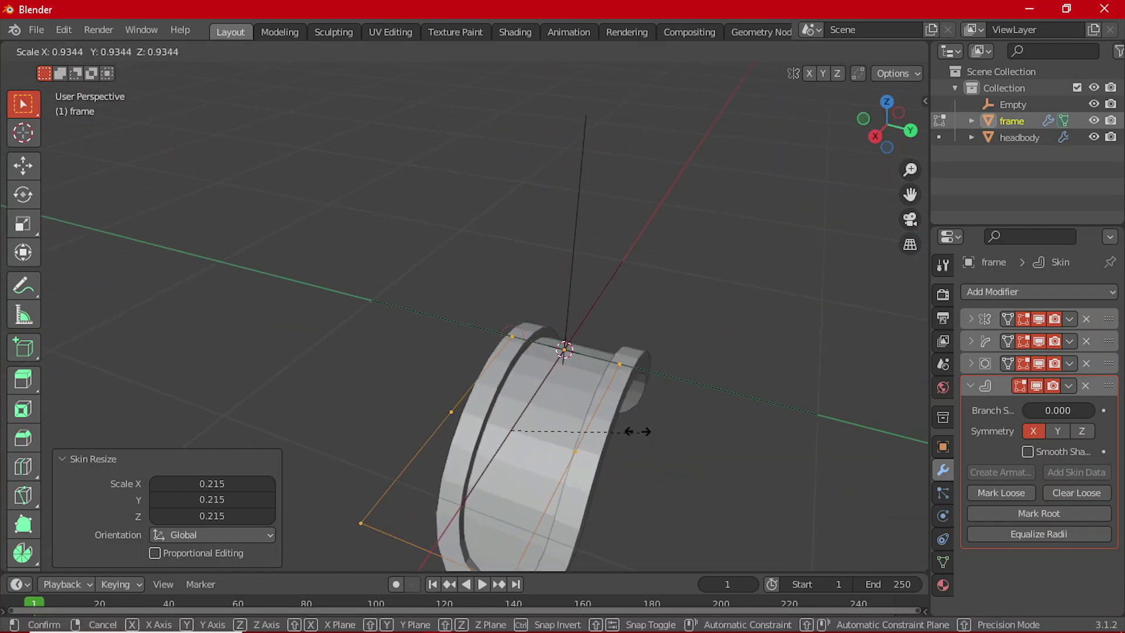
left_click(556, 439)
middle_click_drag(576, 425, 686, 389)
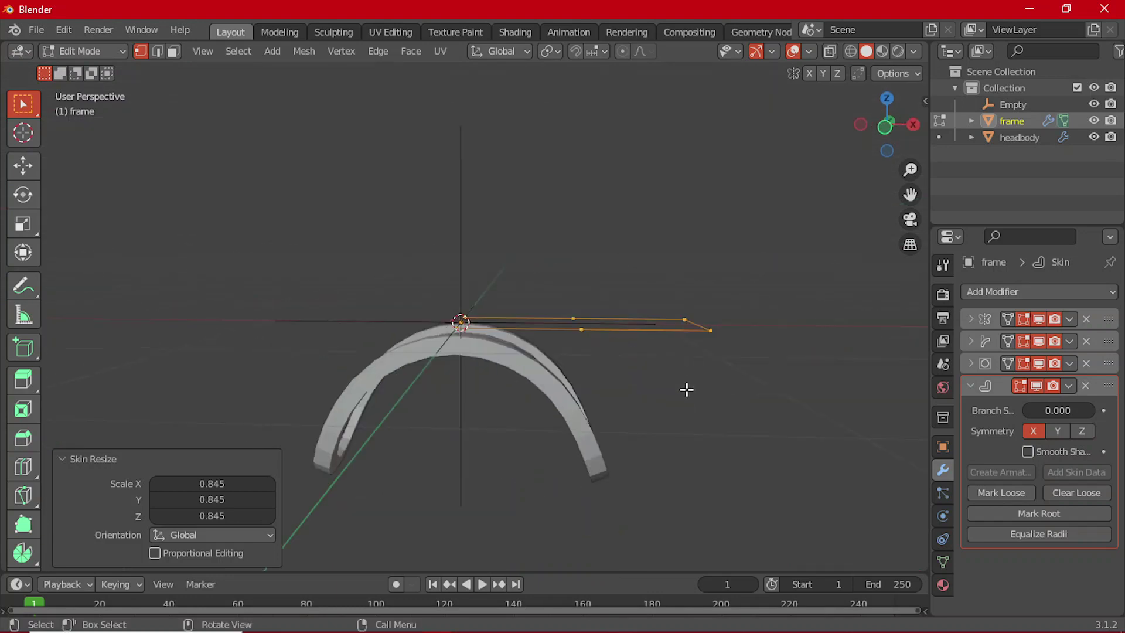
key("Tab")
scroll(519, 432, "up", 3)
middle_click_drag(543, 427, 762, 399)
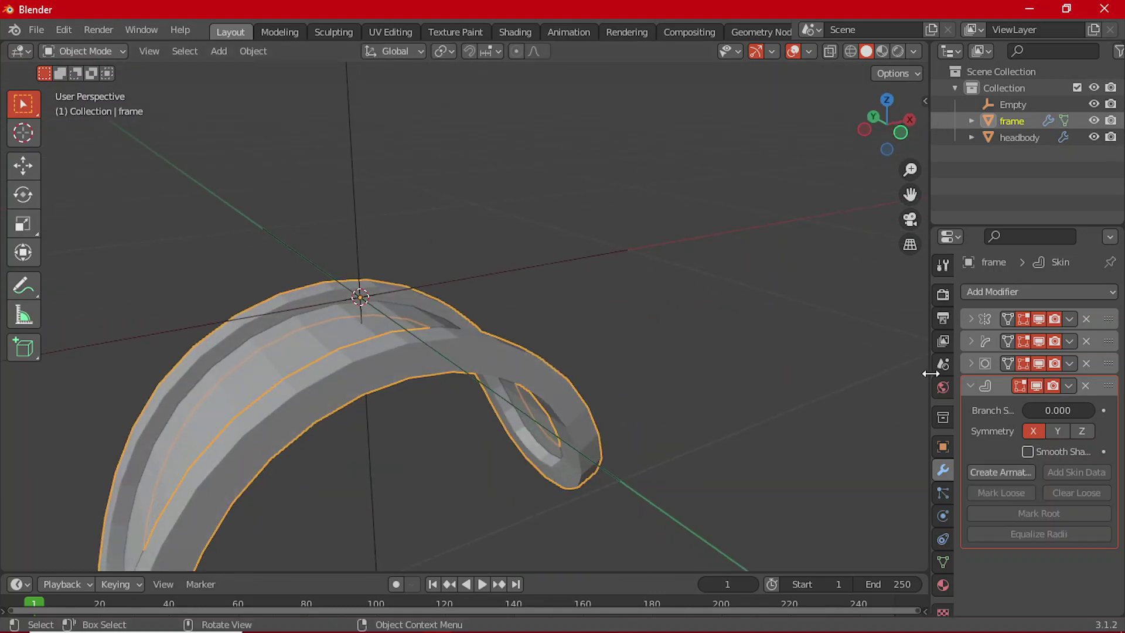
- Duplicate the frame's Subdivision Surface modifier and place the copy after the Skin modifier
left_click(970, 385)
left_click(970, 363)
left_click(1070, 364)
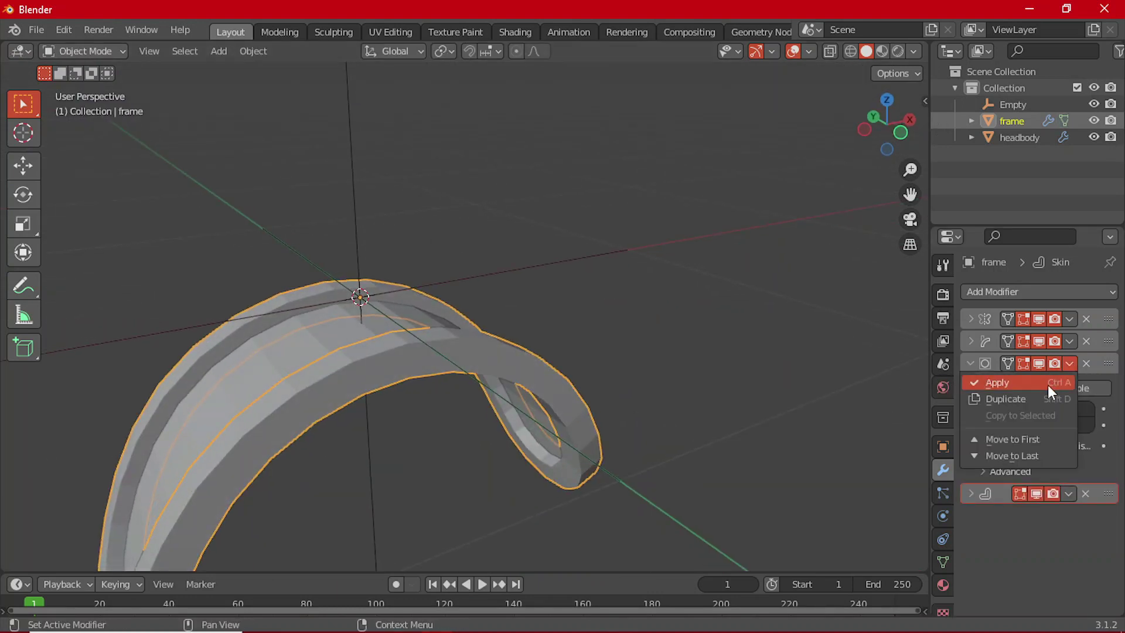
left_click(1051, 394)
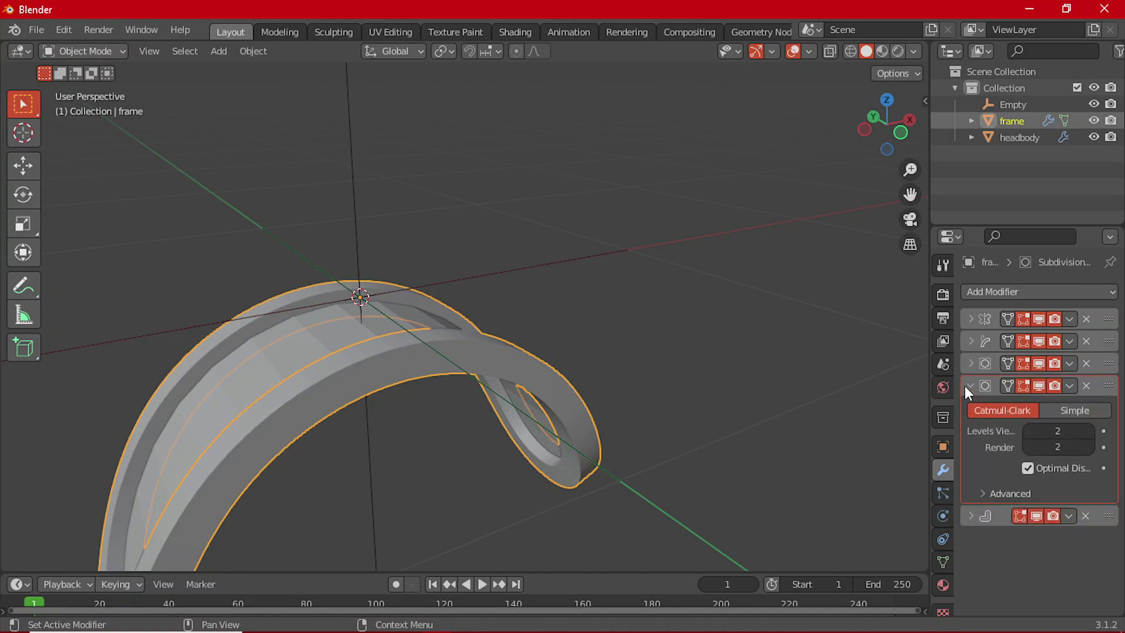
left_click(970, 400)
left_click_drag(1109, 400, 1113, 428)
middle_click_drag(713, 440, 516, 439)
left_click(971, 407)
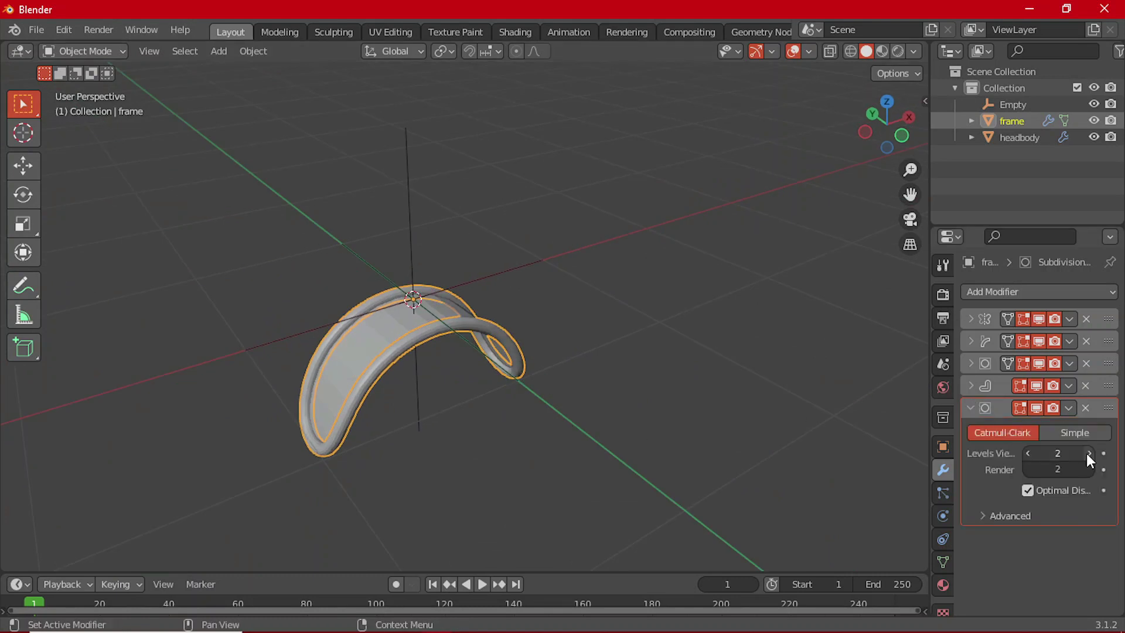
left_click(970, 408)
middle_click_drag(626, 410, 792, 375)
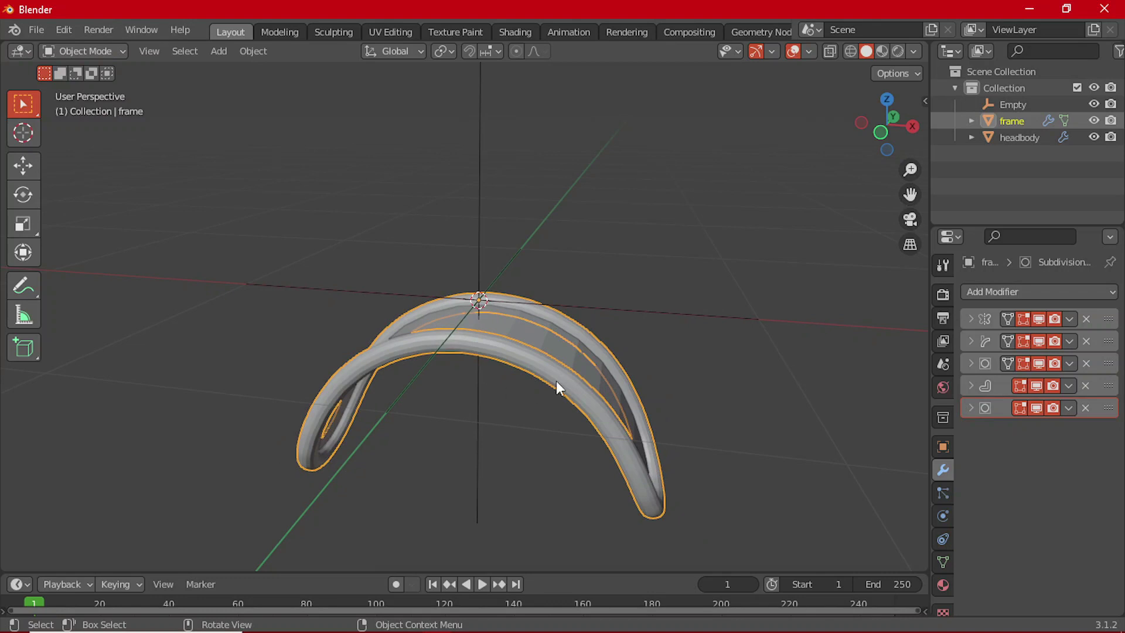
- Subdivide the outer end edge of the frame with one cut in Edit Mode
middle_click_drag(557, 381, 474, 393)
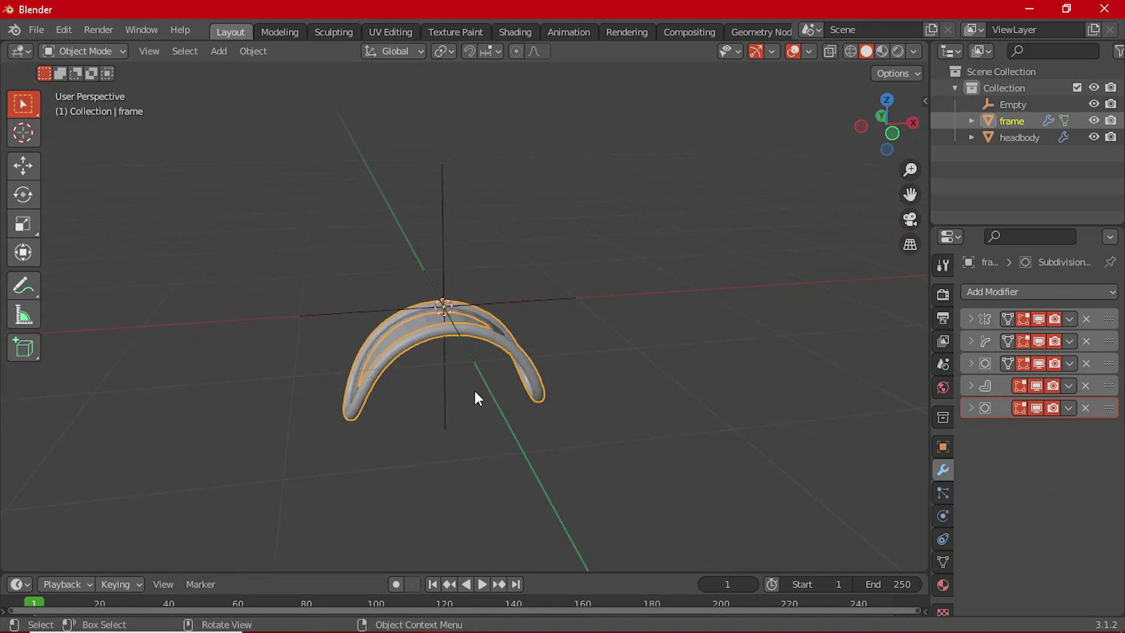
key("Tab")
scroll(502, 344, "up", 3)
middle_click_drag(502, 343, 580, 416)
middle_click_drag(608, 364, 527, 398)
key("2")
left_click(531, 395)
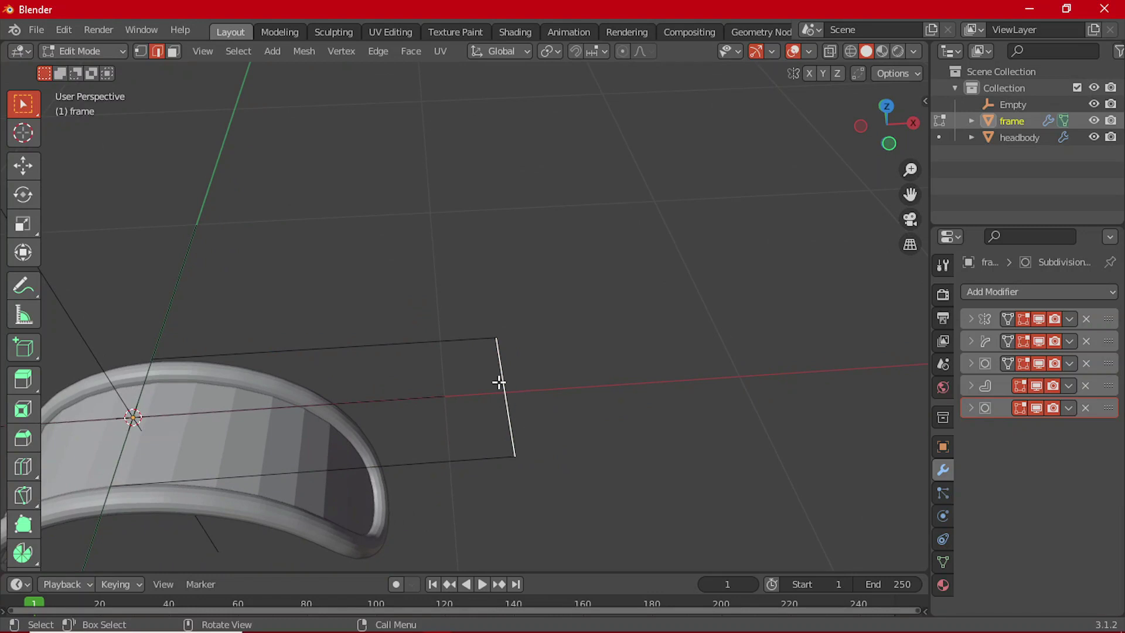
right_click(499, 390)
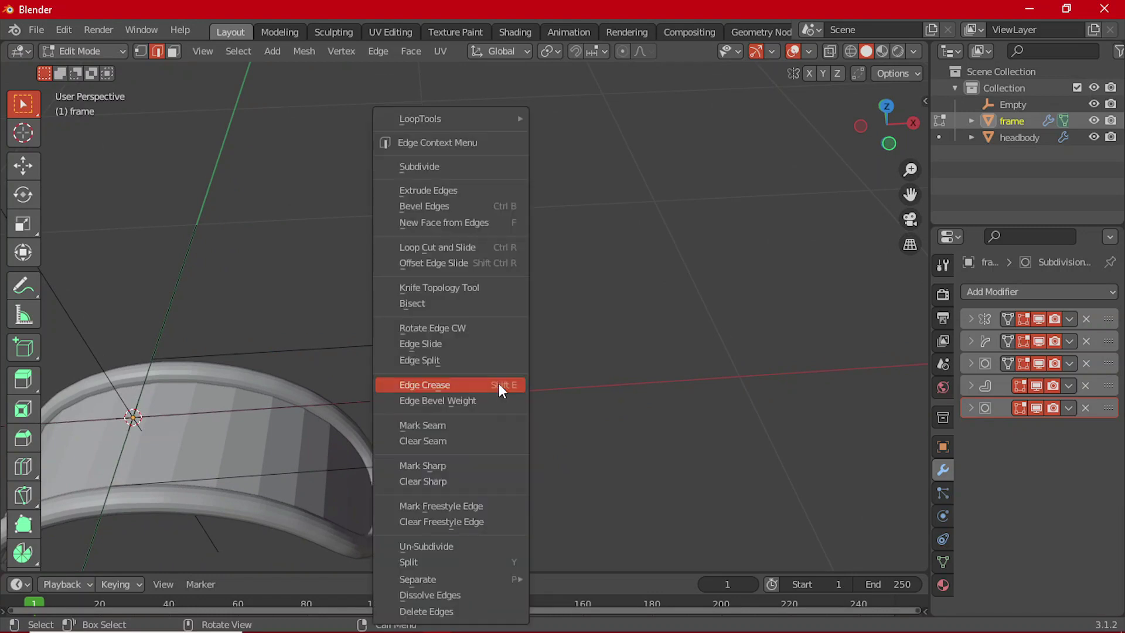
left_click(448, 163)
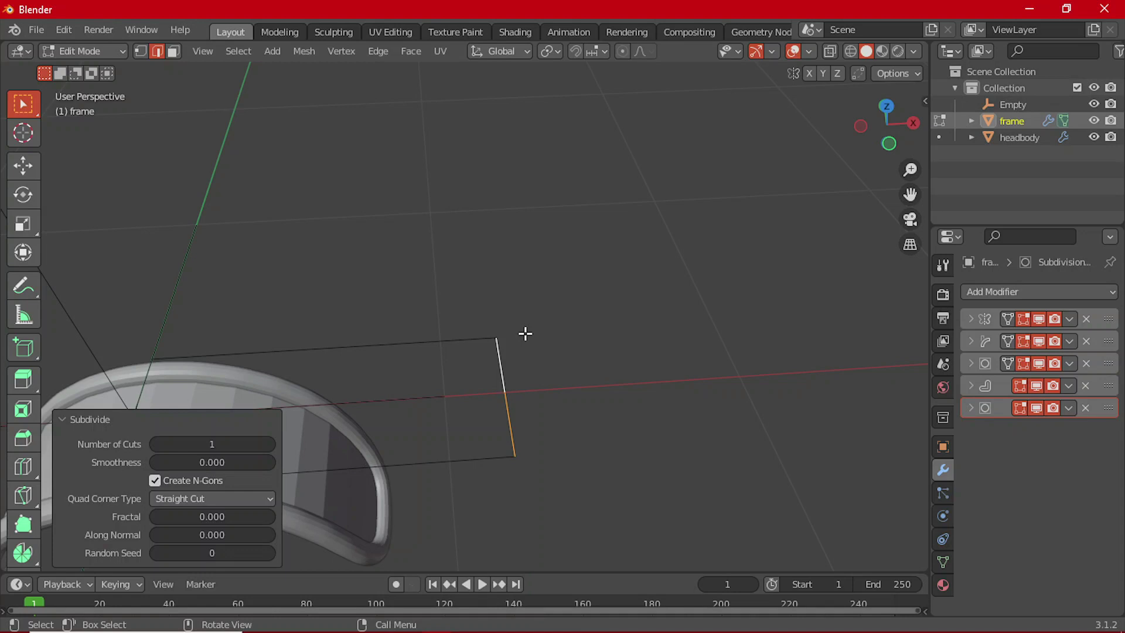
- Extrude the end edge's middle vertex outward by about 0.513 m along the X axis
key("1")
left_click(514, 387)
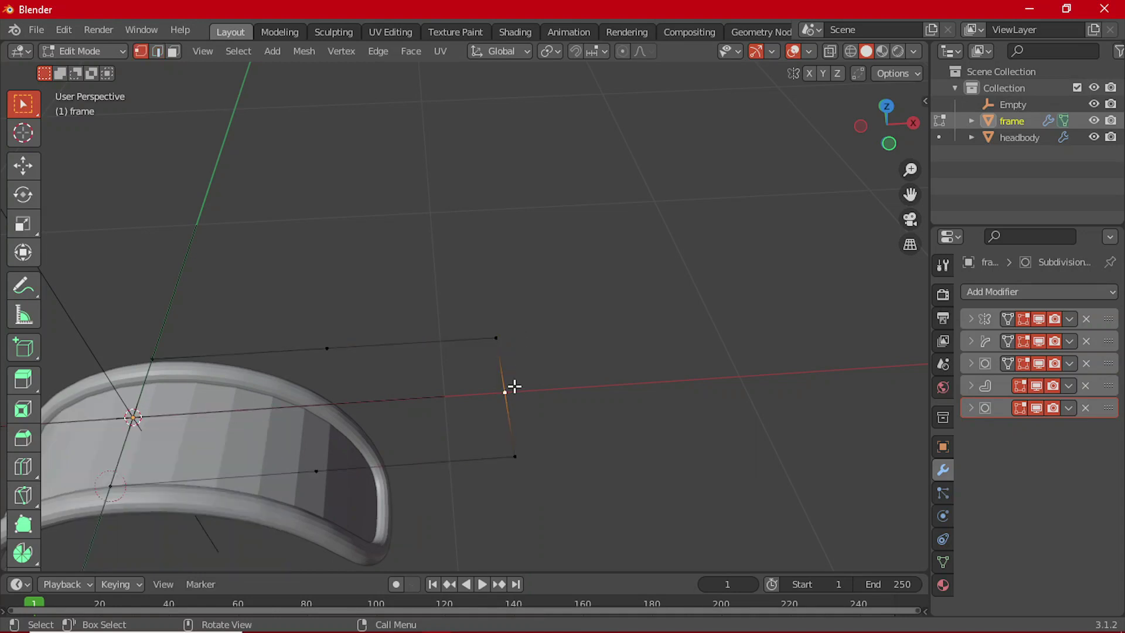
key("g")
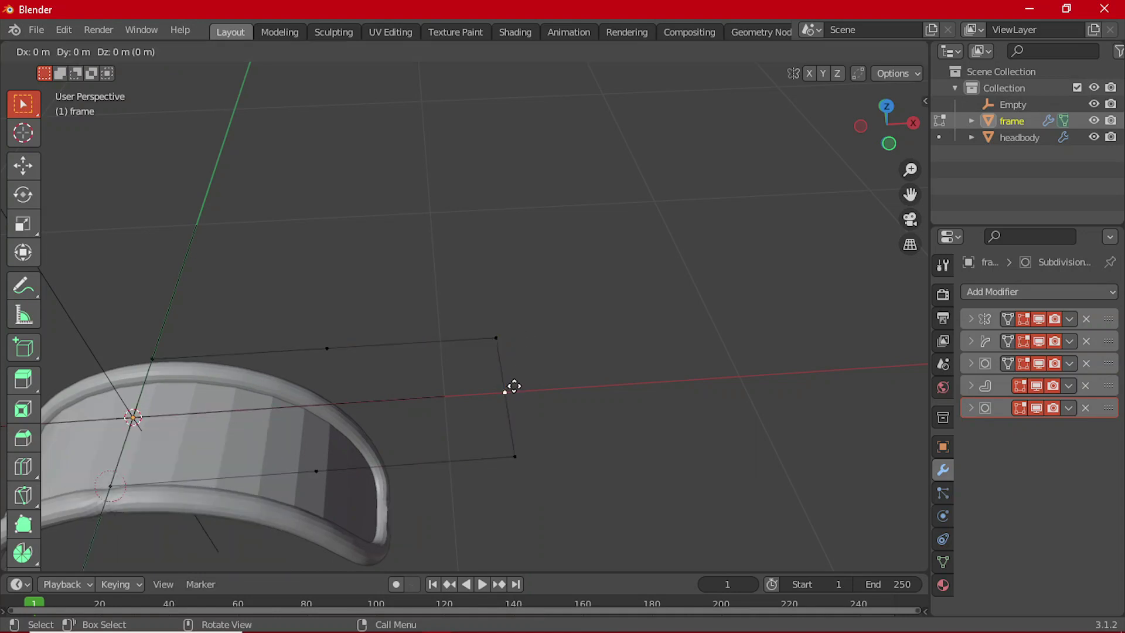
key("x")
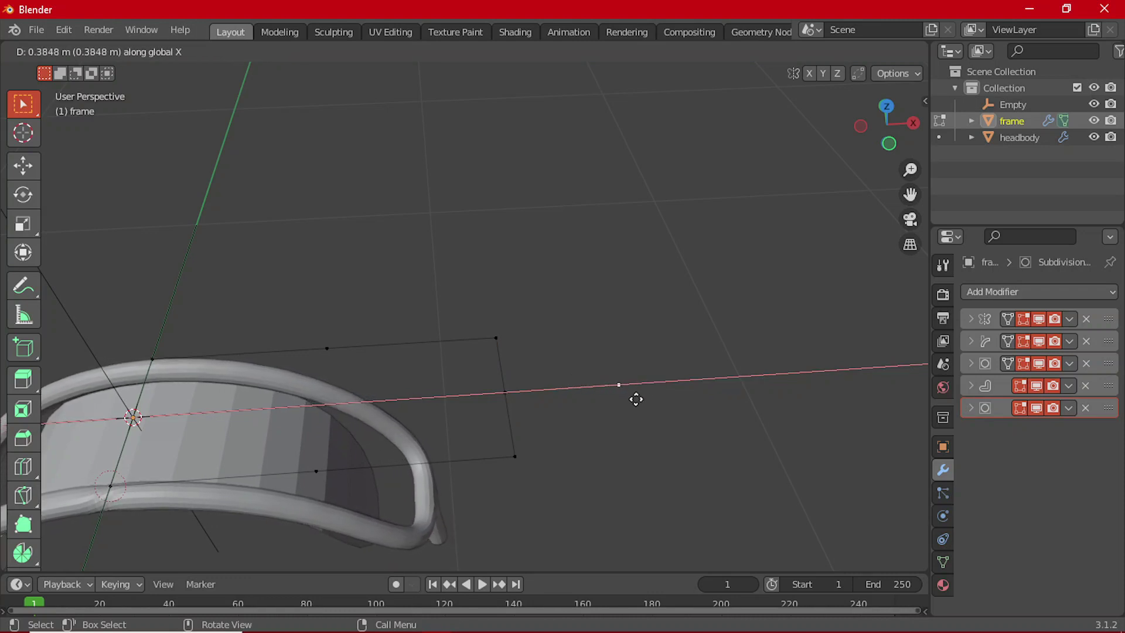
left_click(669, 405)
middle_click_drag(604, 461, 560, 441)
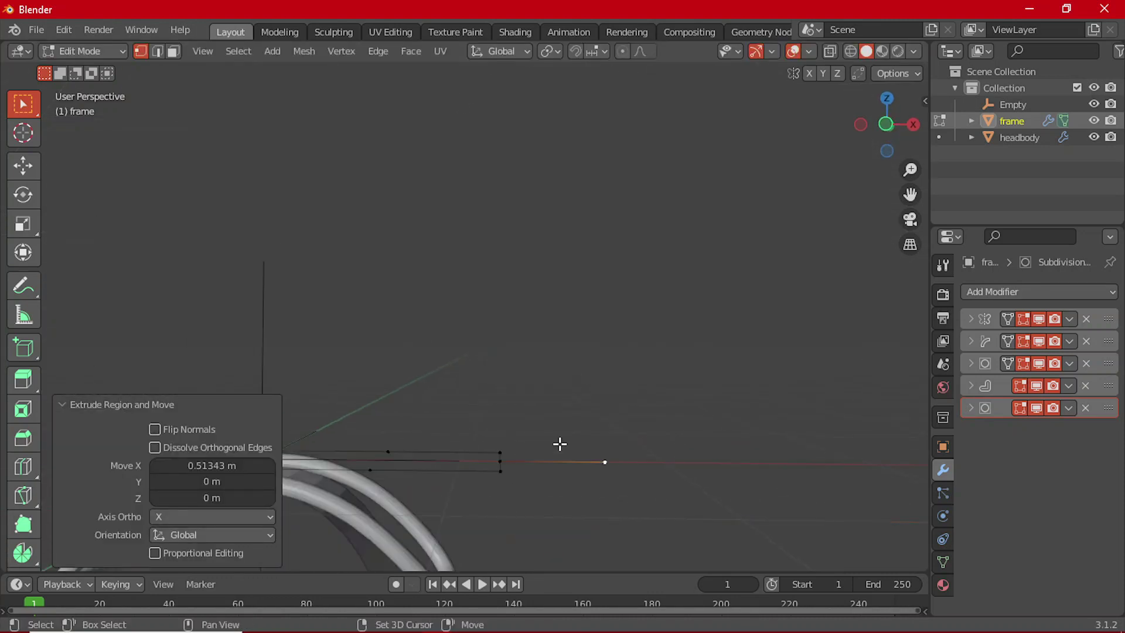
- Activate the Move tool and shift the extruded vertex about -0.015 m along the X axis
key("shift+space")
key("g")
left_click_drag(744, 231, 701, 254)
middle_click_drag(658, 286, 652, 297)
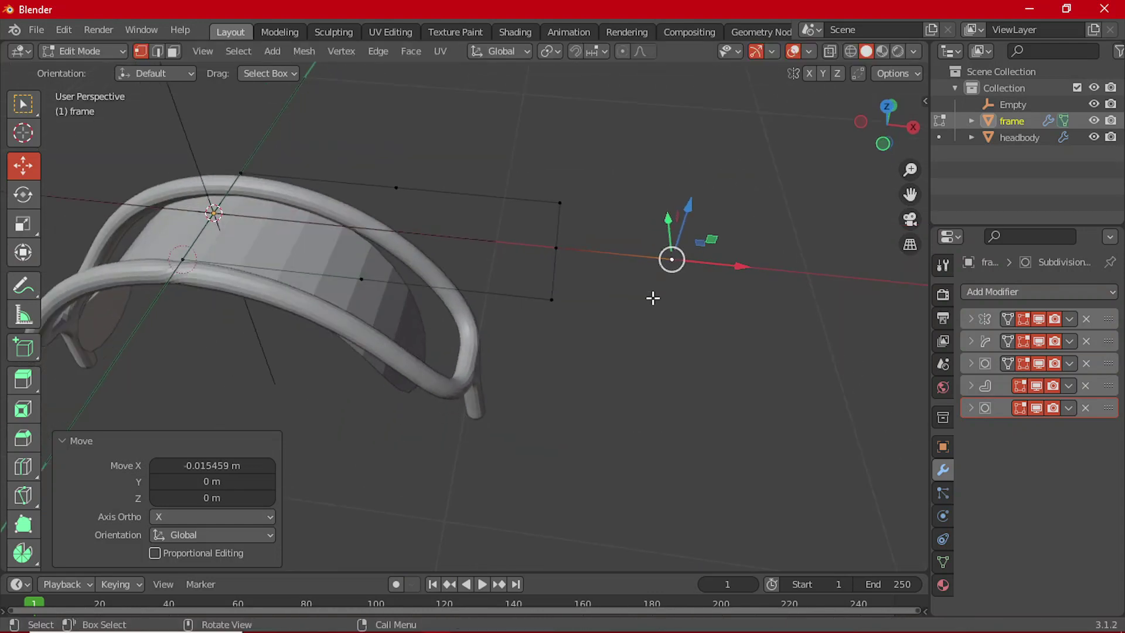
- Subdivide the frame's extruded end edge with 2 cuts and return to Object Mode
key("2")
left_click(622, 252)
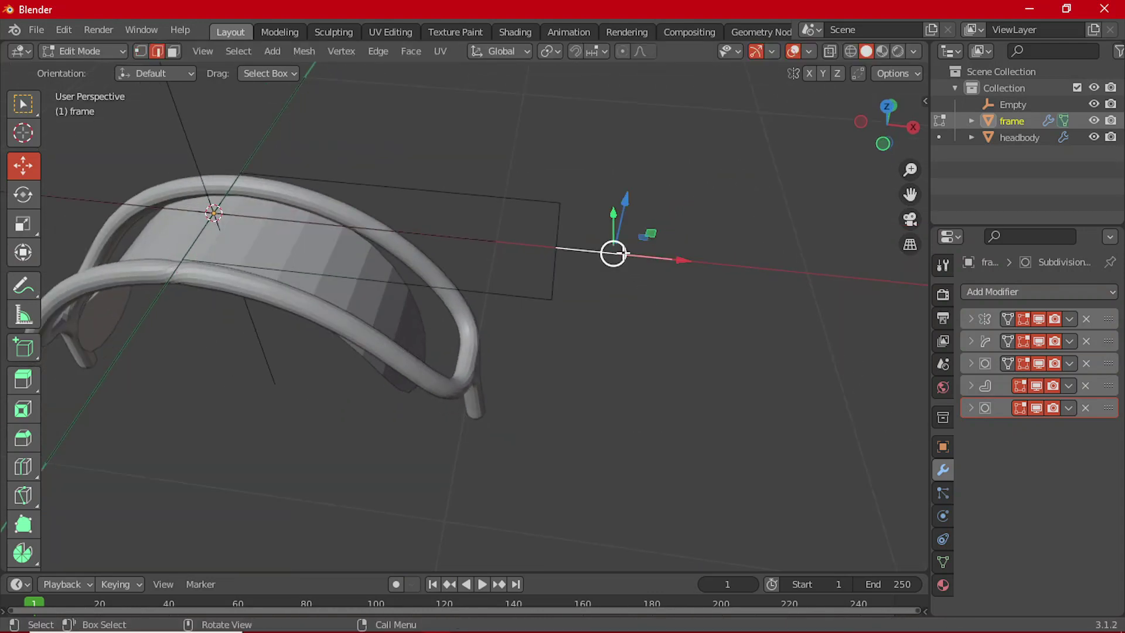
right_click(615, 252)
left_click(587, 170)
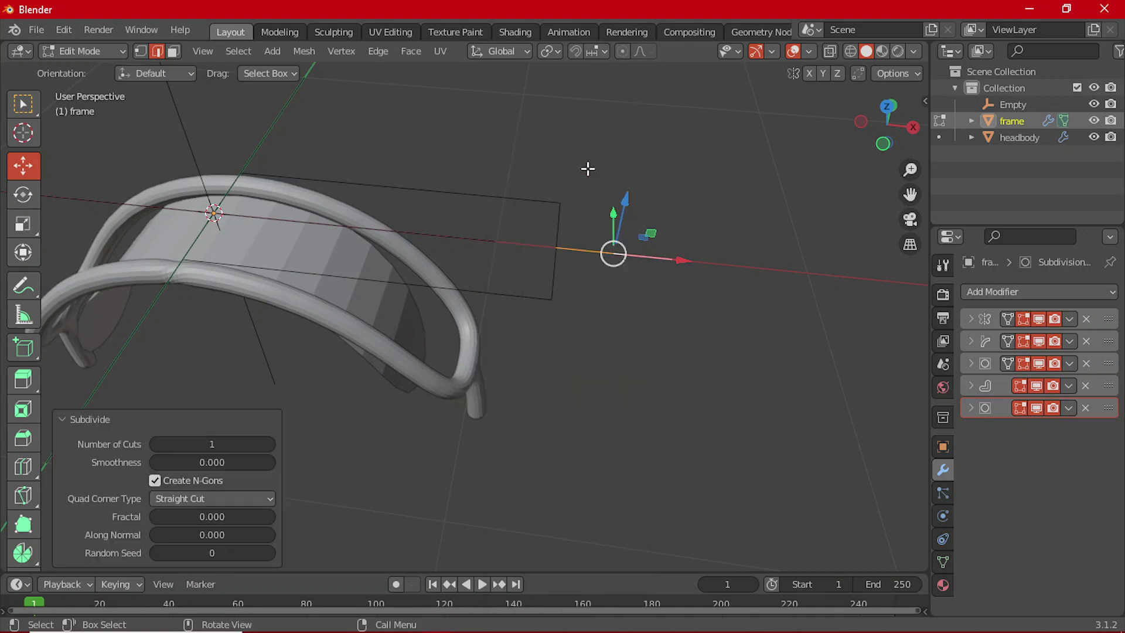
left_click(270, 444)
middle_click_drag(477, 417, 394, 444)
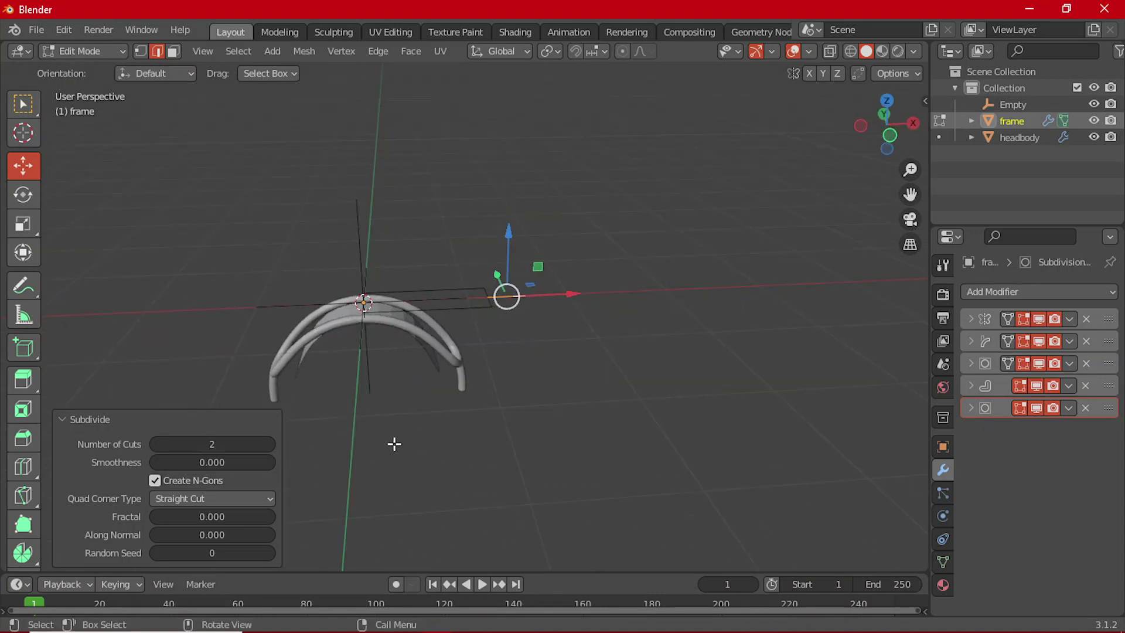
key("Tab")
- Examine the frame tube's surface up close around the mirror seam at the middle of the front edge
middle_click_drag(515, 332, 455, 366)
middle_click_drag(245, 396, 497, 360)
scroll(463, 360, "up", 6)
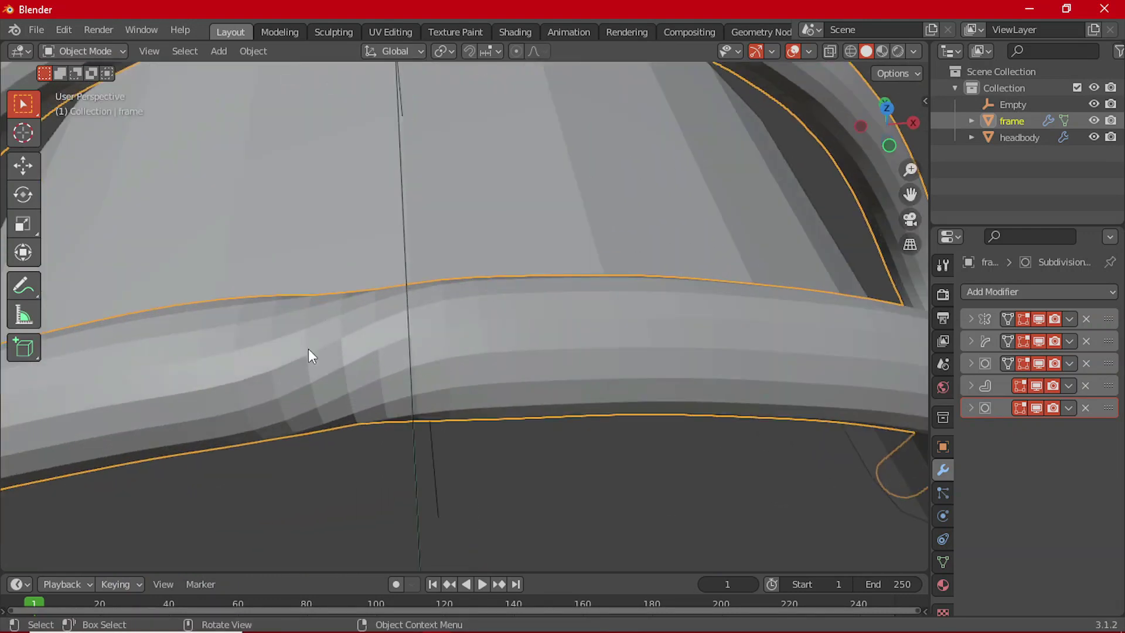
scroll(308, 349, "down", 6)
middle_click_drag(365, 339, 428, 314)
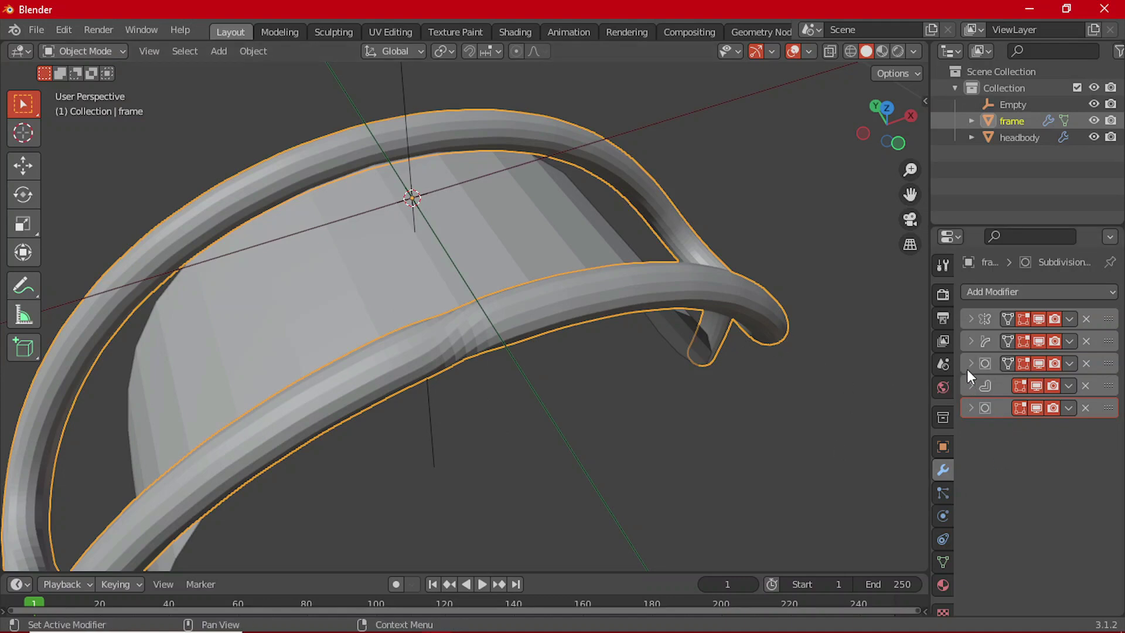
- Set the Bend angle of the frame's Simple Deform modifier to 253°
left_click(969, 342)
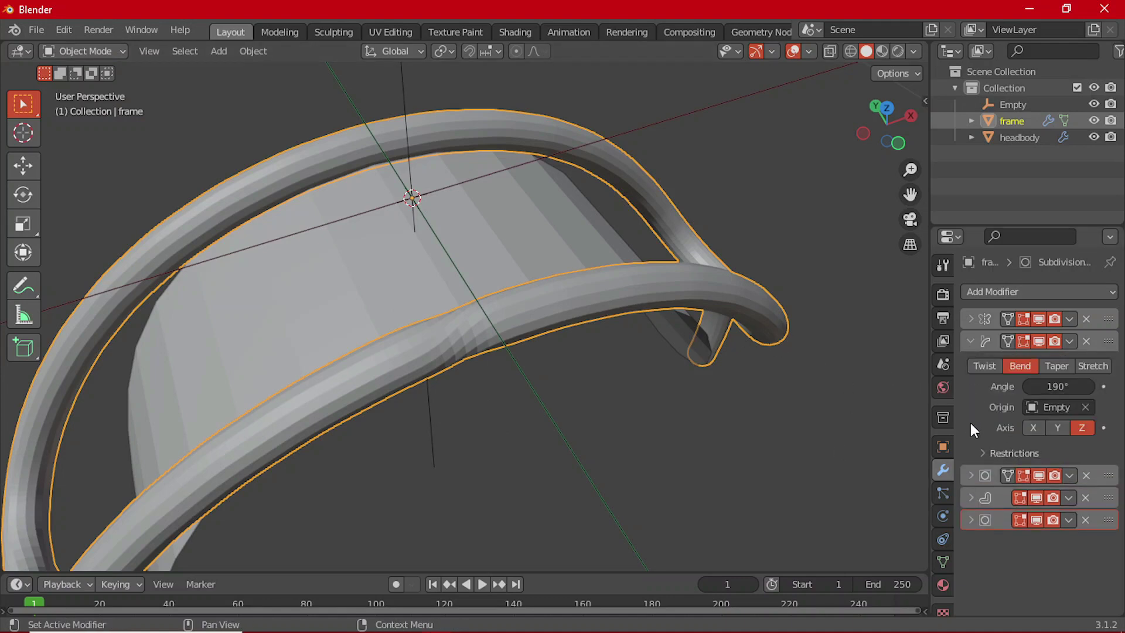
scroll(606, 347, "down", 5)
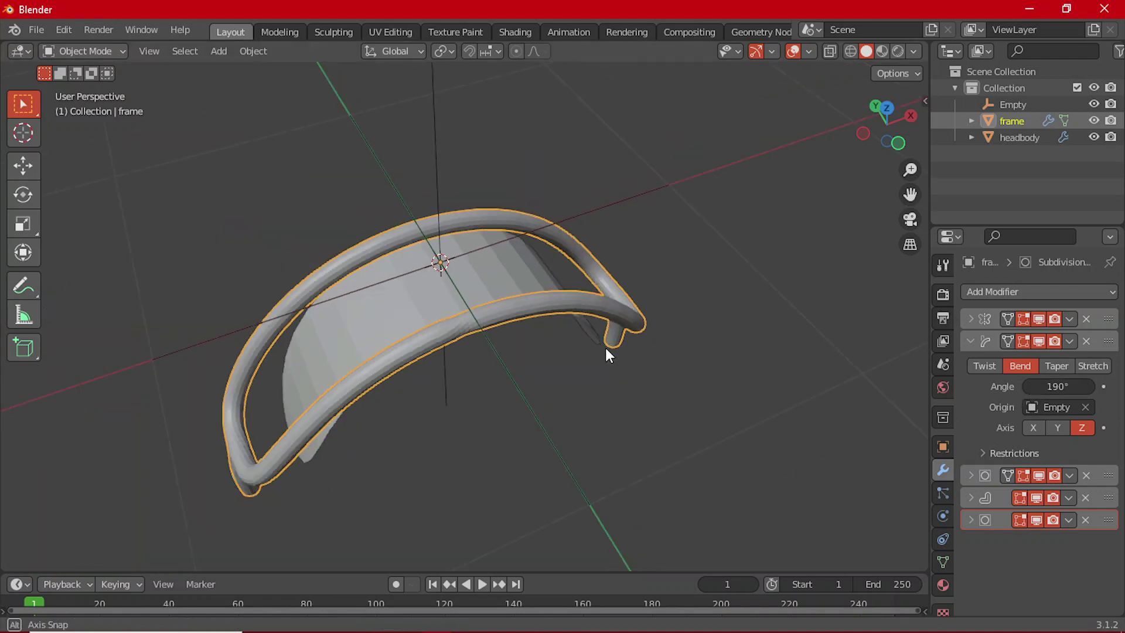
middle_click_drag(606, 347, 588, 311)
key("grave")
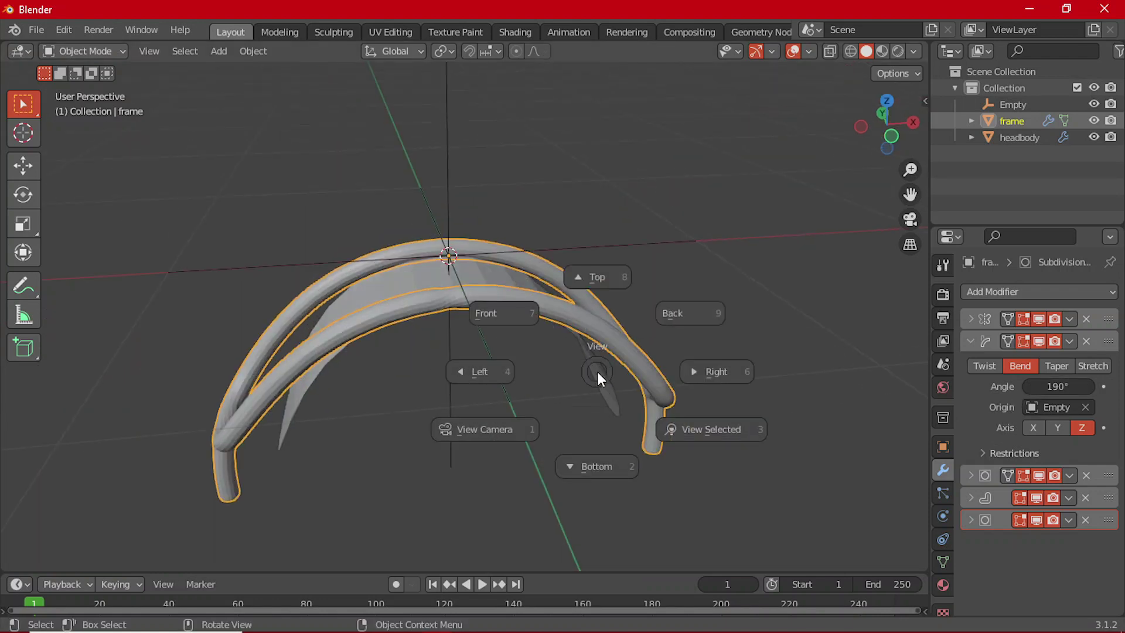
left_click(596, 465)
key("grave")
left_click(674, 515)
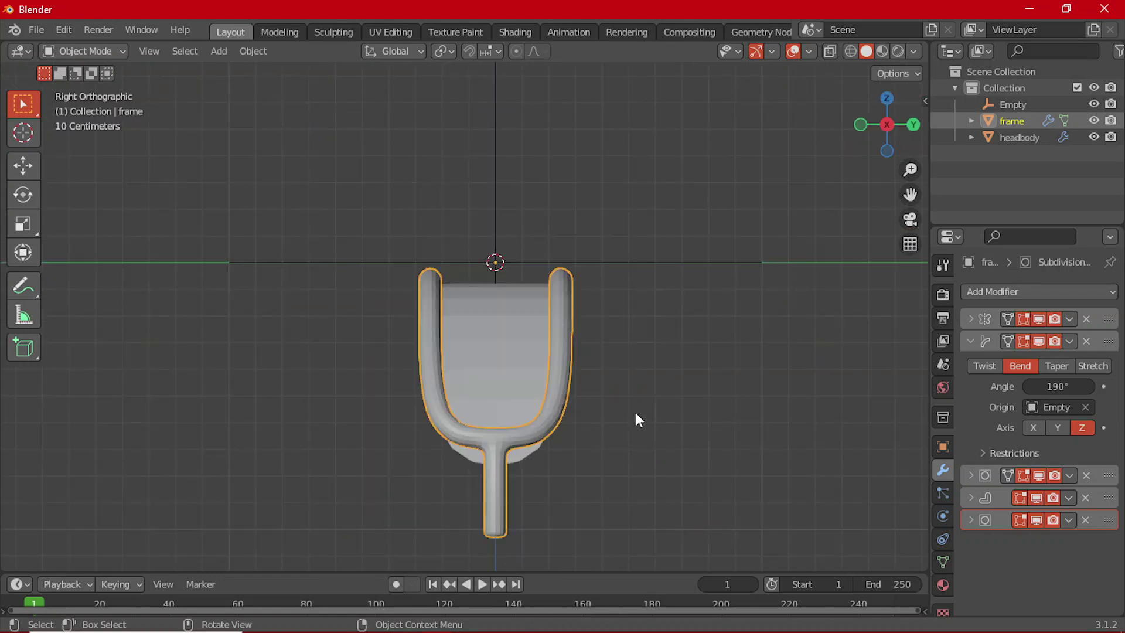
middle_click_drag(635, 413, 562, 451)
left_click_drag(1056, 387, 1094, 388)
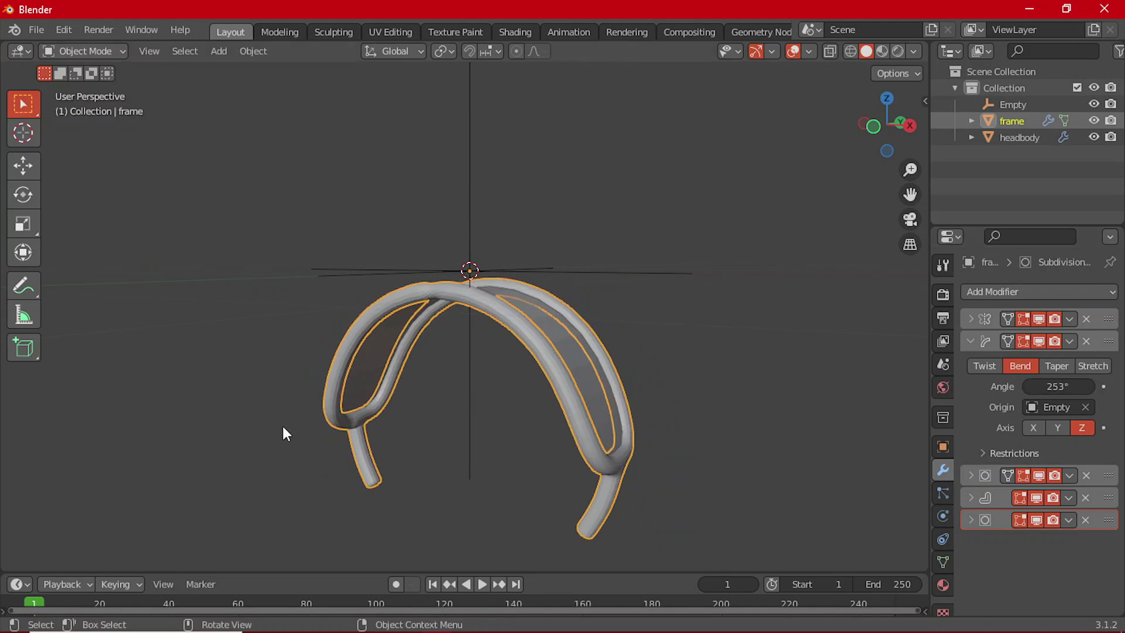
mouse_move(283, 427)
middle_mouse_down()
mouse_move(426, 384)
mouse_move(547, 392)
mouse_move(502, 422)
mouse_move(623, 375)
mouse_move(201, 364)
mouse_move(216, 402)
mouse_move(260, 415)
mouse_move(292, 407)
mouse_move(287, 423)
middle_mouse_up()
middle_click_drag(382, 440, 528, 391)
middle_click_drag(601, 339, 494, 398)
- Compare the frame with the headbody's curve from the front and set the frame's Bend angle to 254°
left_click(550, 360)
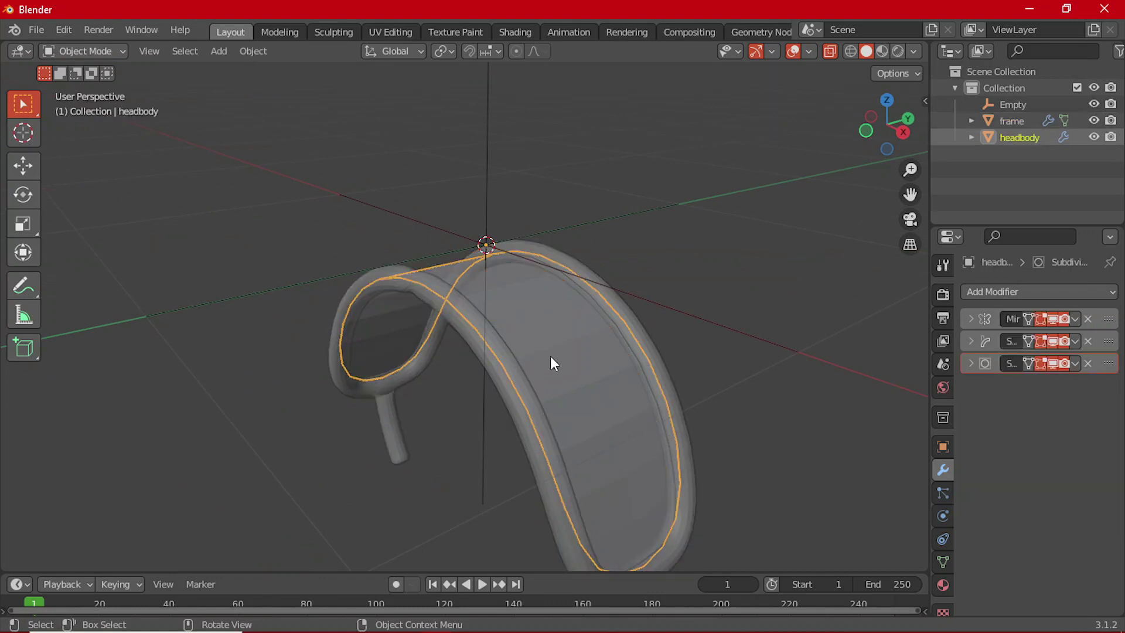
middle_click_drag(550, 361, 609, 329)
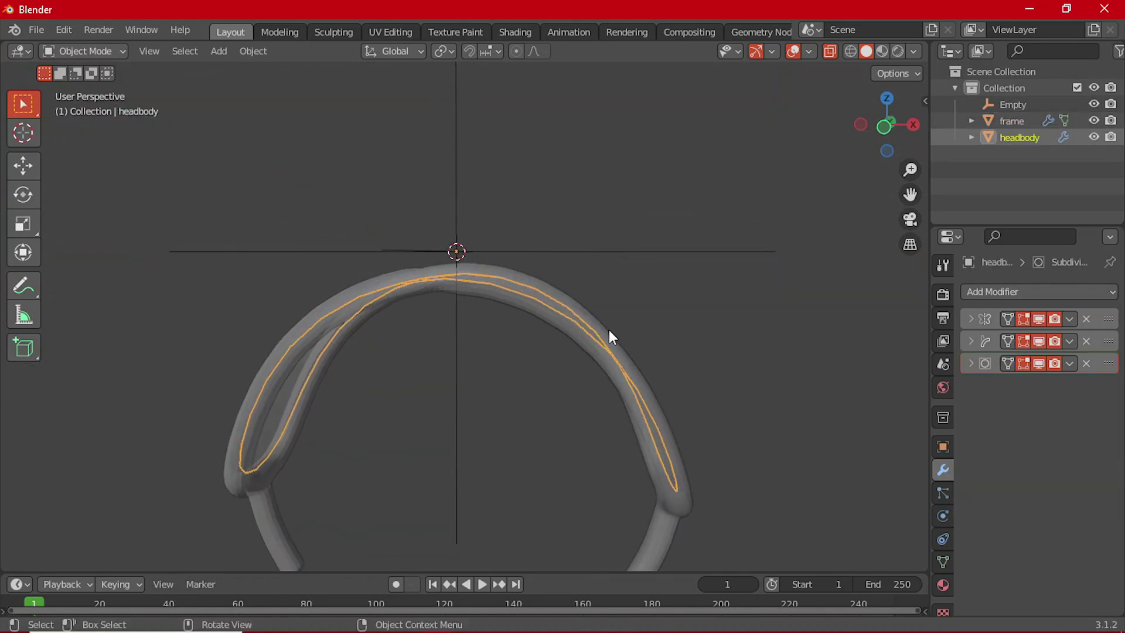
key("grave")
left_click(508, 274)
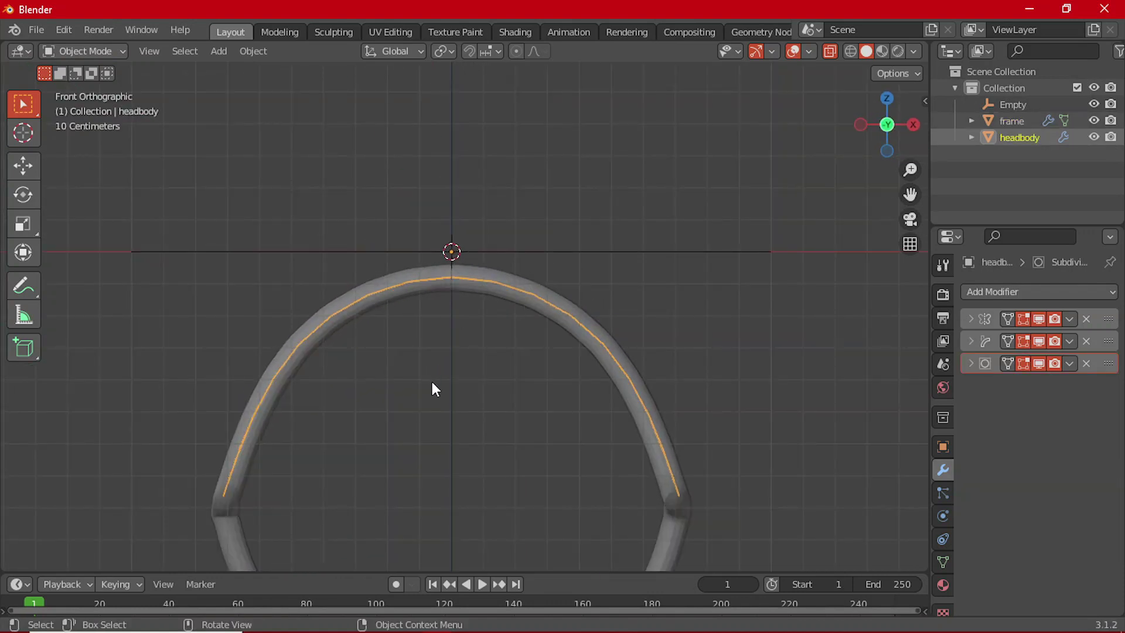
left_click(674, 518)
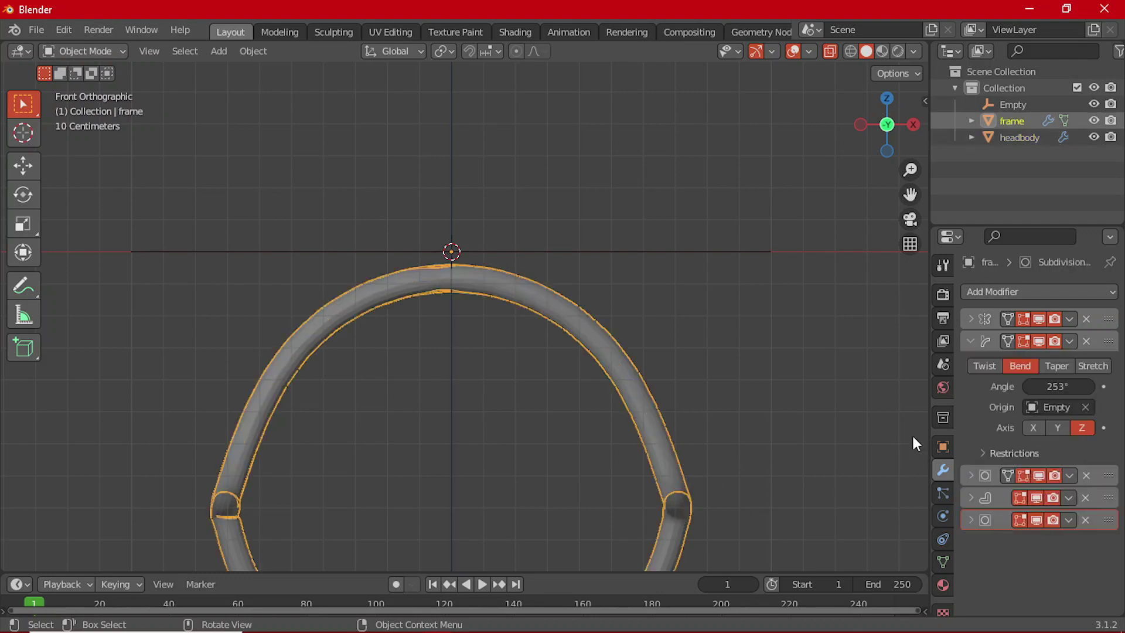
left_click_drag(1057, 386, 1062, 386)
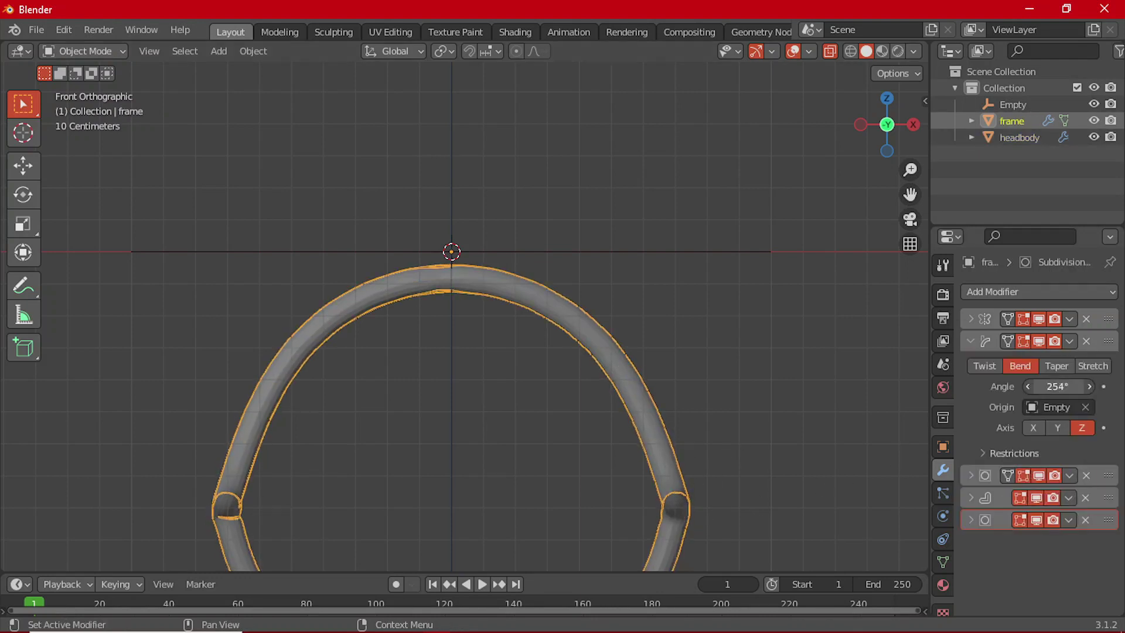
- Check the headbody's curve against the frame from the front again and set the frame's Bend angle to 252°
middle_click_drag(557, 355, 563, 343)
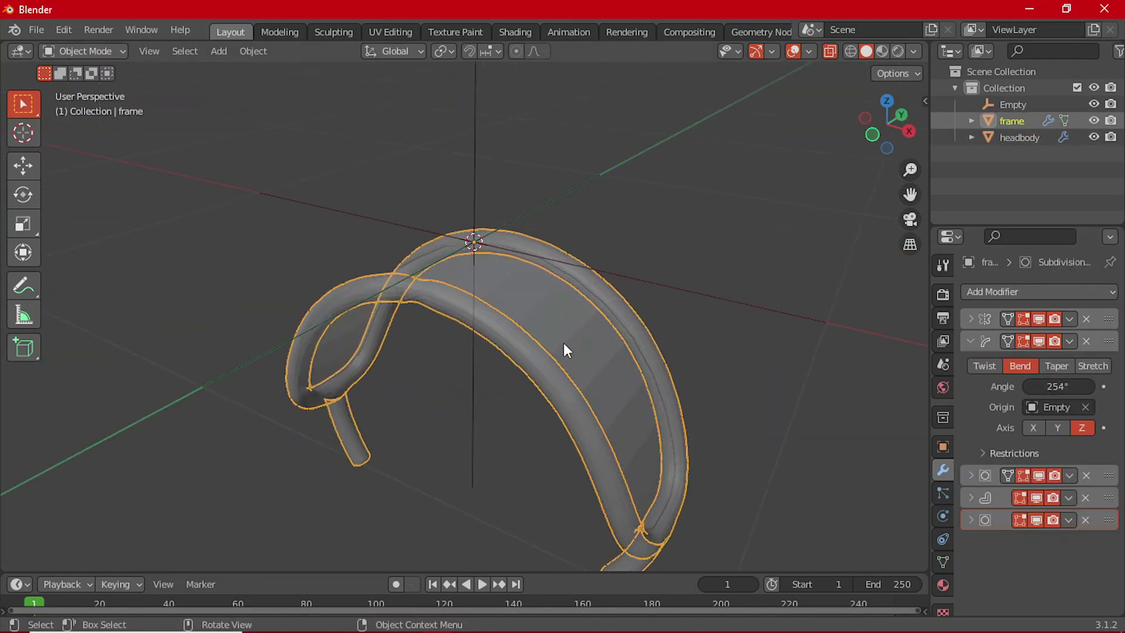
left_click(564, 343)
key("grave")
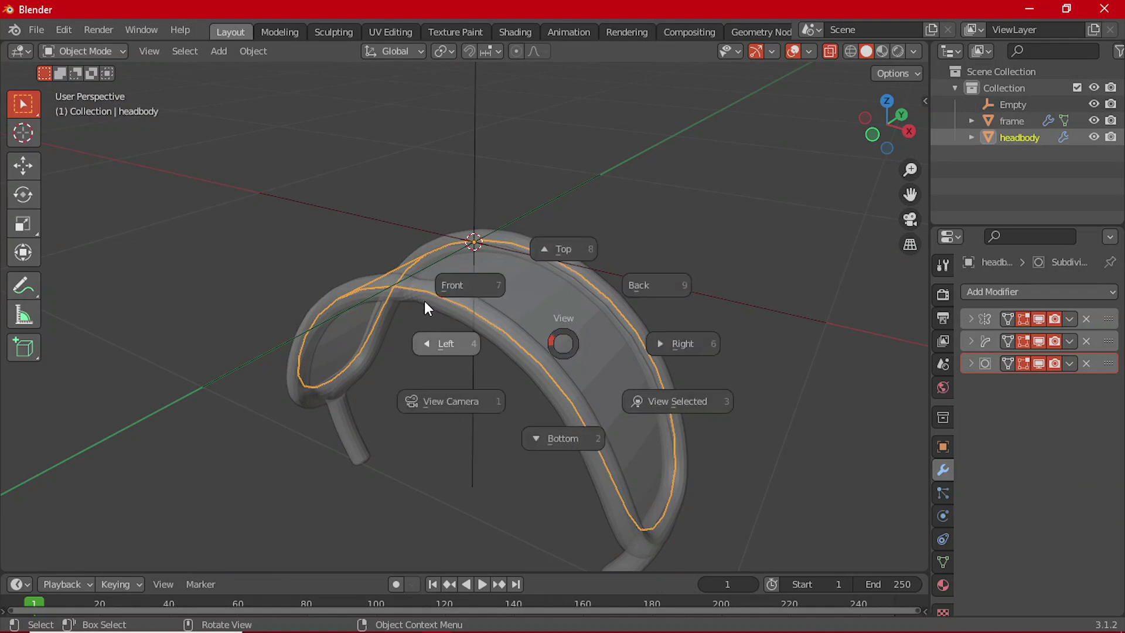
left_click(419, 305)
key("grave")
left_click(347, 261)
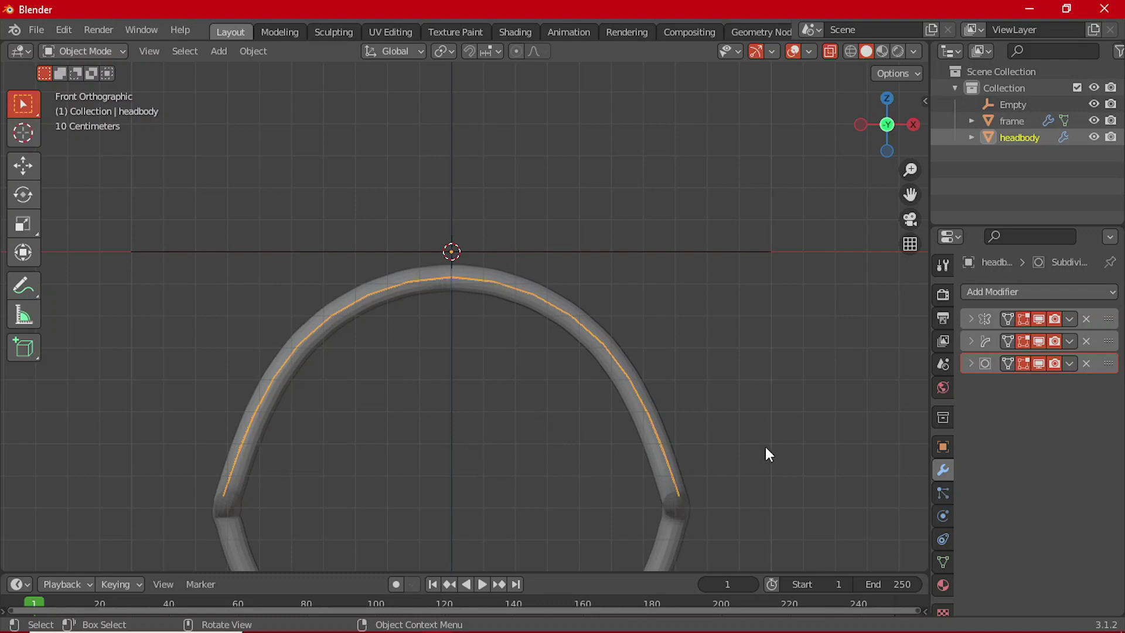
left_click(673, 509)
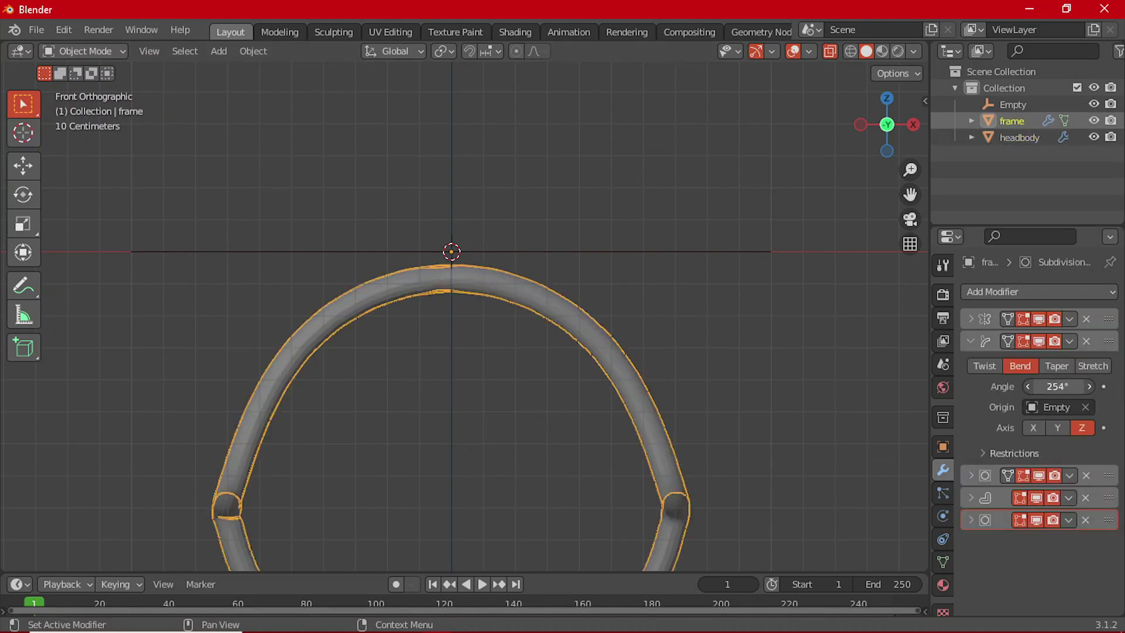
left_click_drag(1058, 386, 1046, 386)
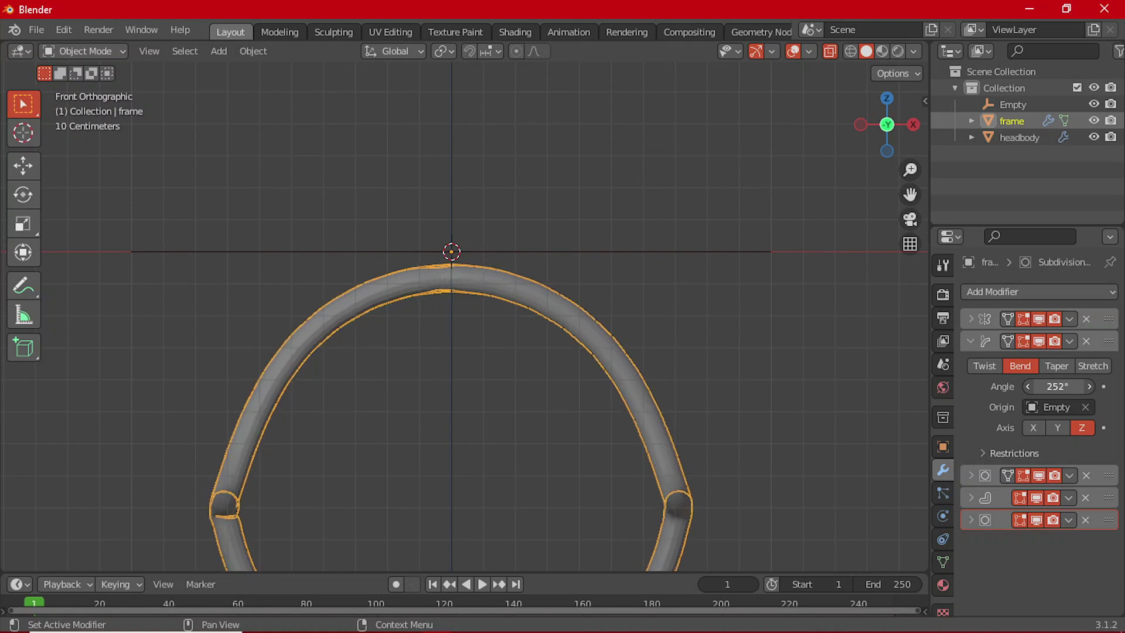
left_click(1052, 387)
key("Return")
- Examine how the headbody's curve lines up inside the frame tube from the front and in perspective
middle_click_drag(849, 396, 621, 393)
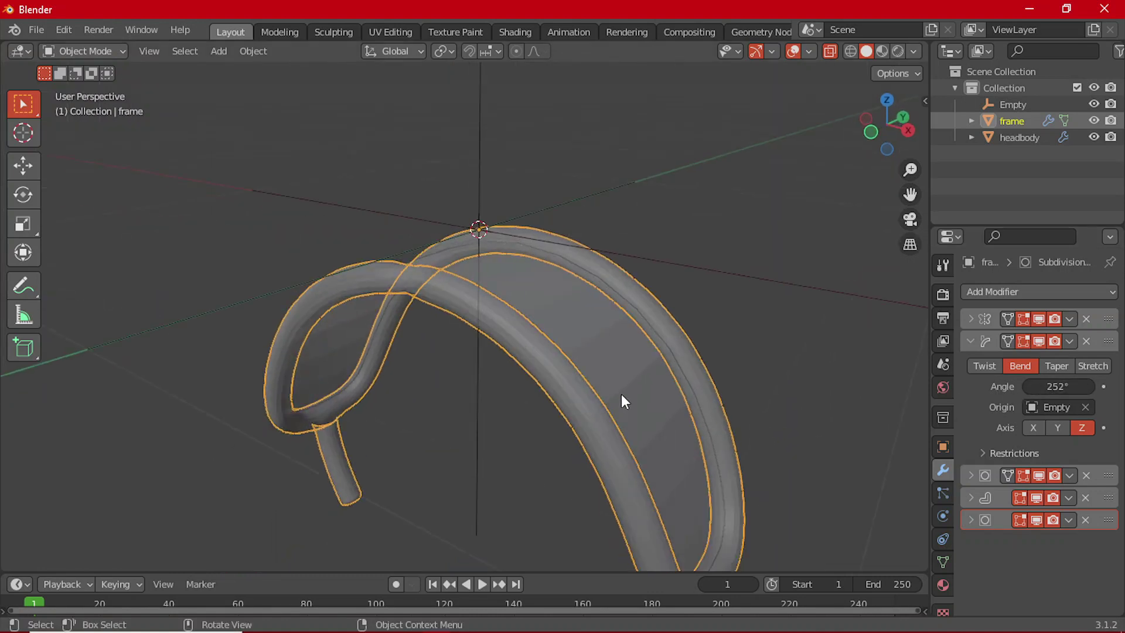
left_click(621, 393)
key("grave")
left_click(489, 342)
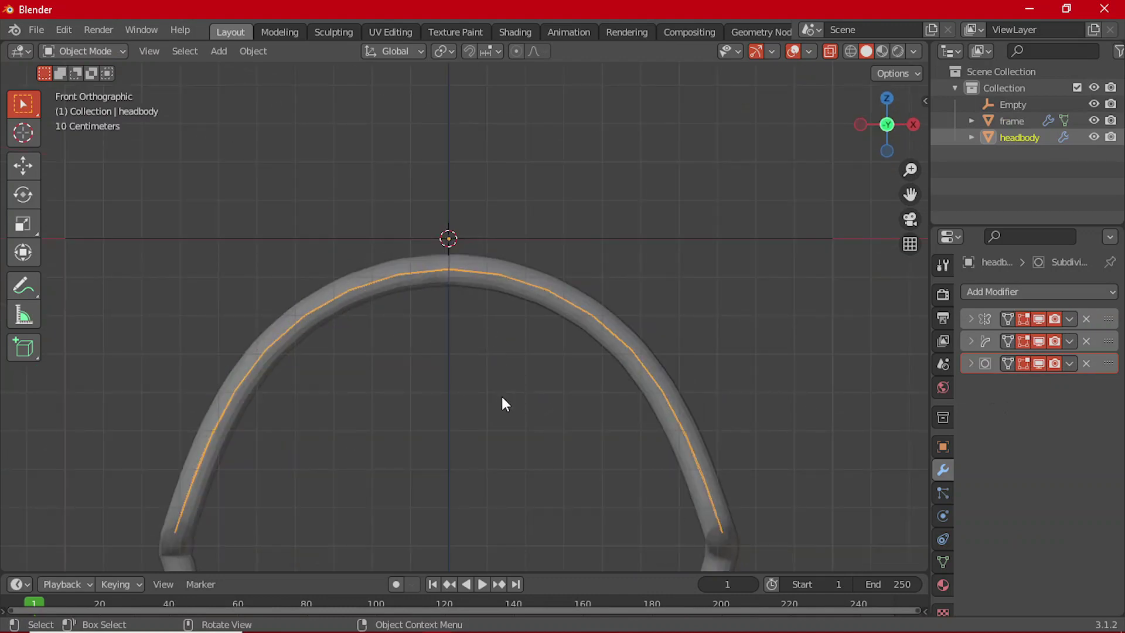
left_click(463, 441)
middle_click_drag(462, 442, 430, 450)
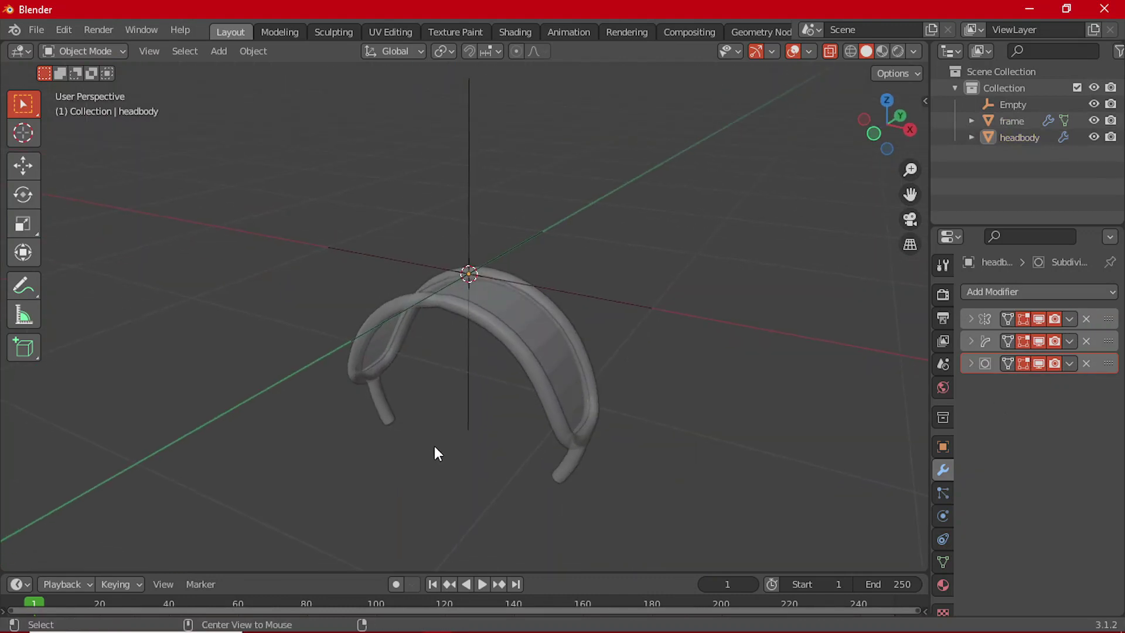
scroll(451, 430, "up", 3)
- Reorder the frame's modifiers so Simple Deform sits between the Skin modifier and the last Subdivision Surface
left_click(390, 309)
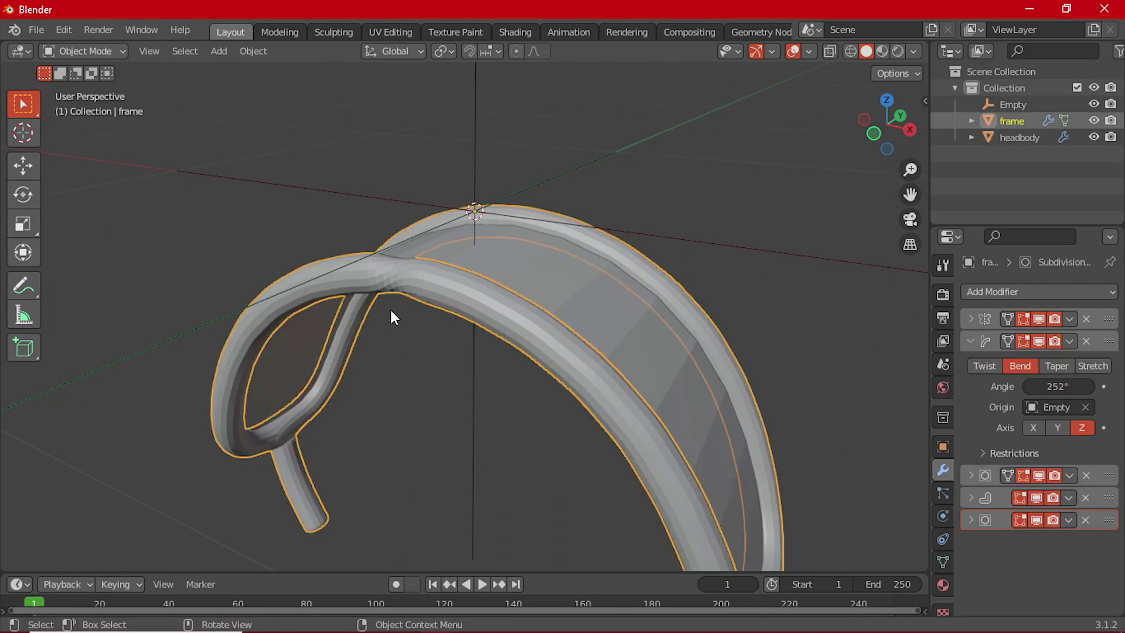
middle_click_drag(390, 309, 498, 340)
left_click(966, 338)
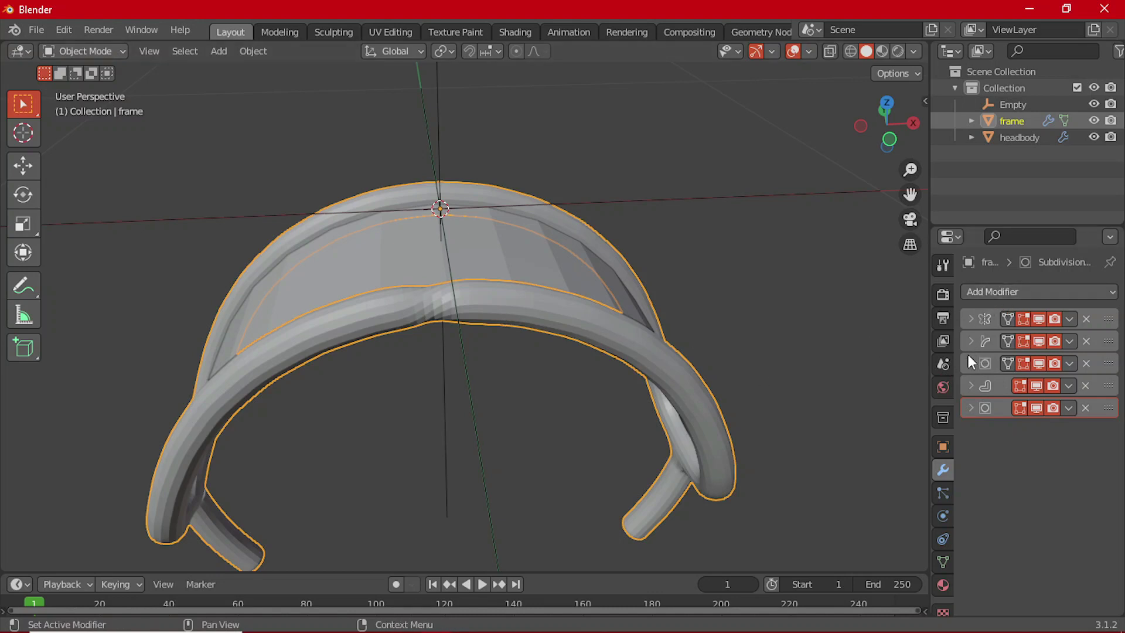
key("Tab")
left_click(1110, 345)
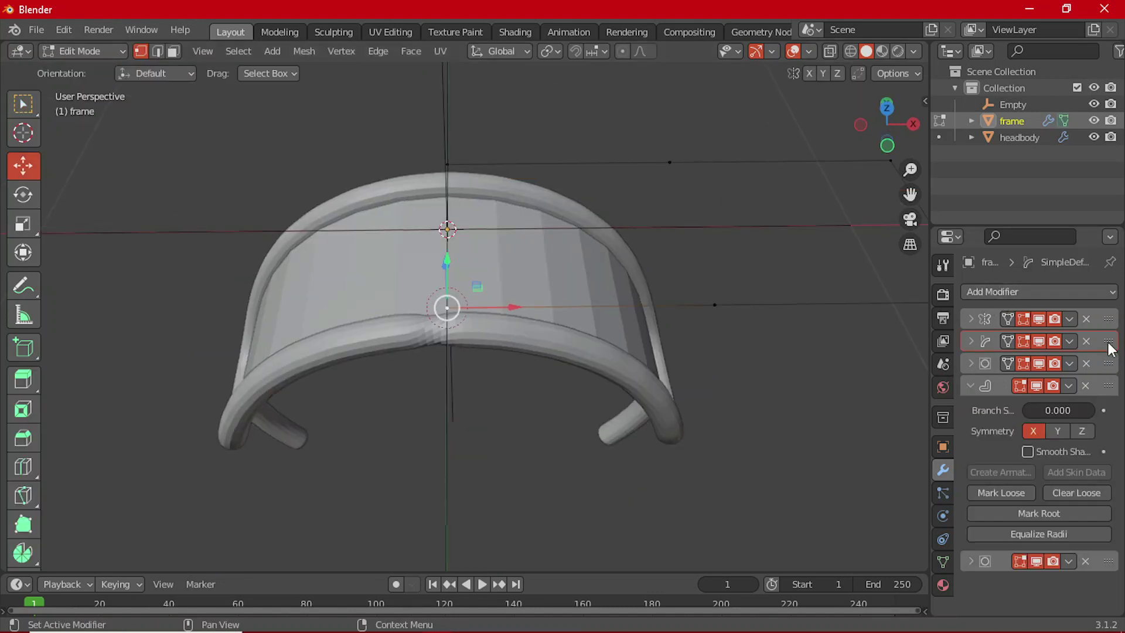
left_click_drag(1109, 346, 1113, 317)
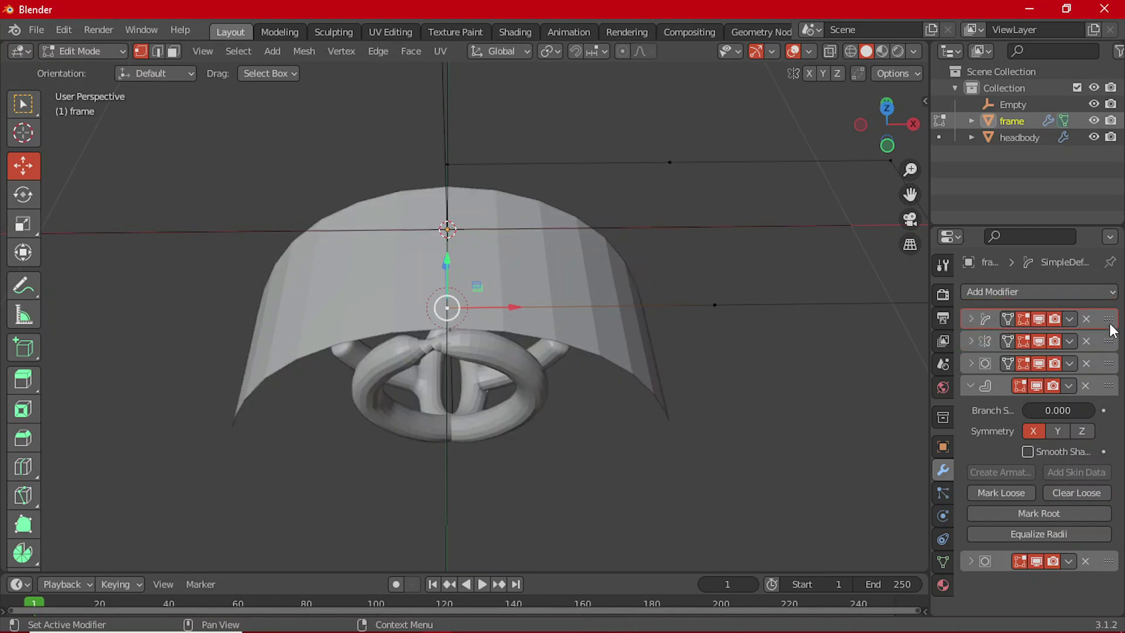
left_click_drag(1110, 326, 1105, 389)
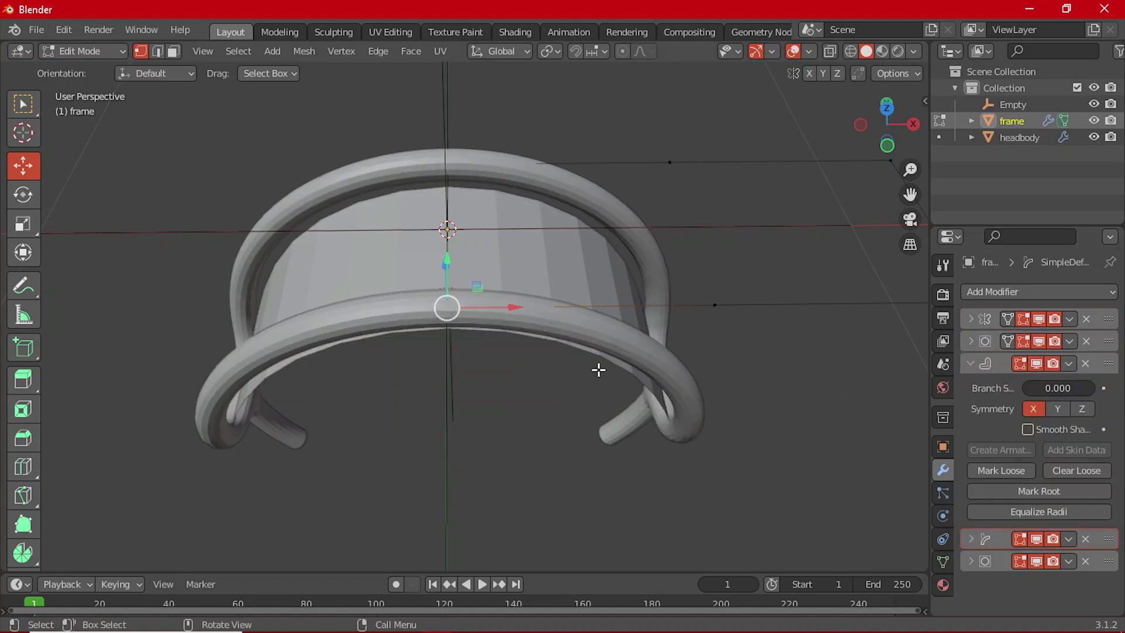
middle_click_drag(598, 369, 482, 303)
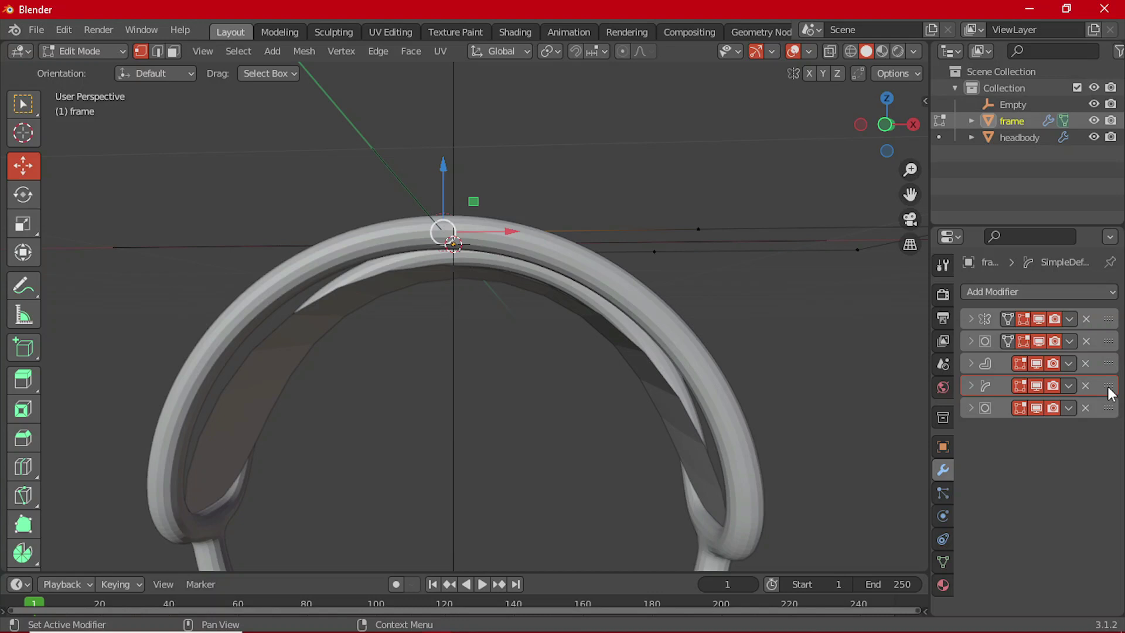
scroll(406, 319, "down", 3)
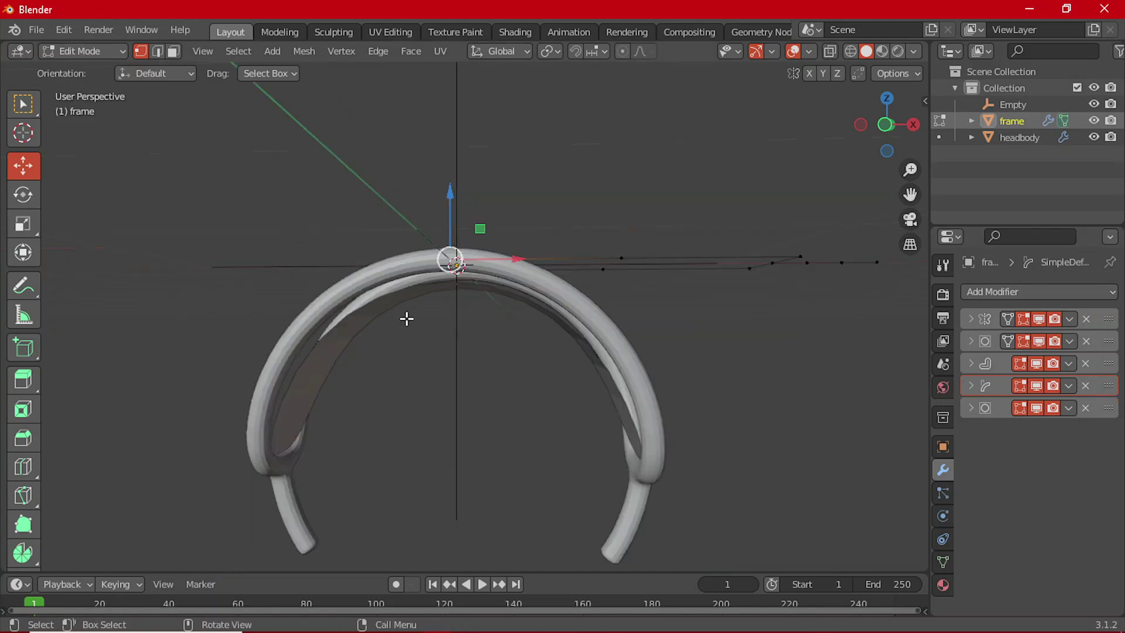
mouse_move(406, 318)
middle_mouse_down()
mouse_move(477, 374)
mouse_move(623, 379)
mouse_move(427, 324)
mouse_move(389, 329)
middle_mouse_up()
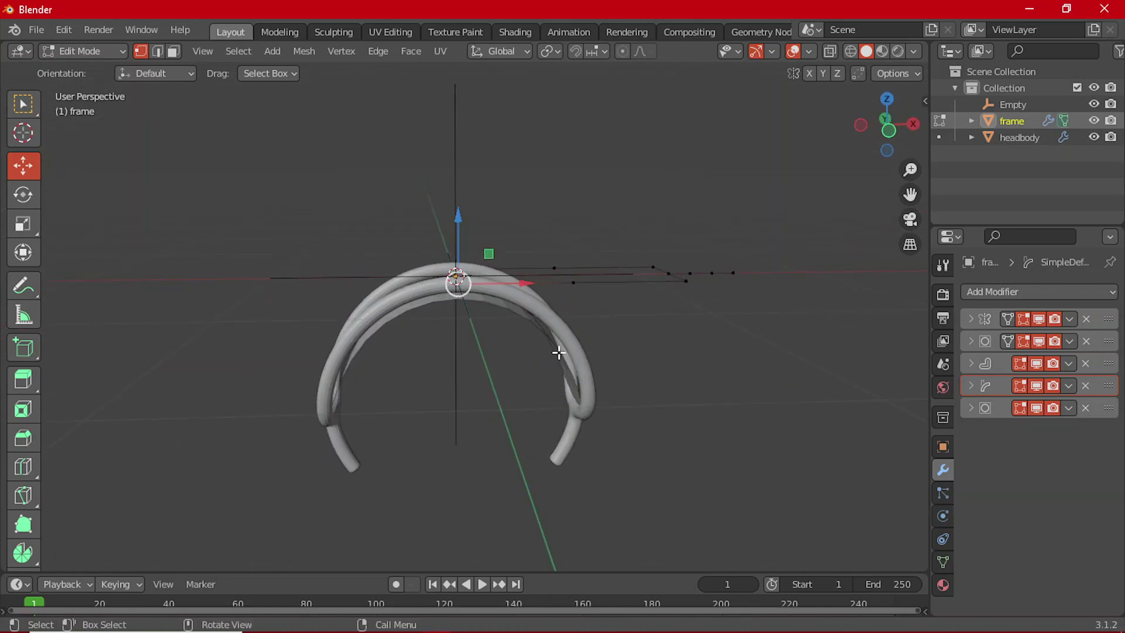
middle_click_drag(557, 349, 466, 385)
key("Tab")
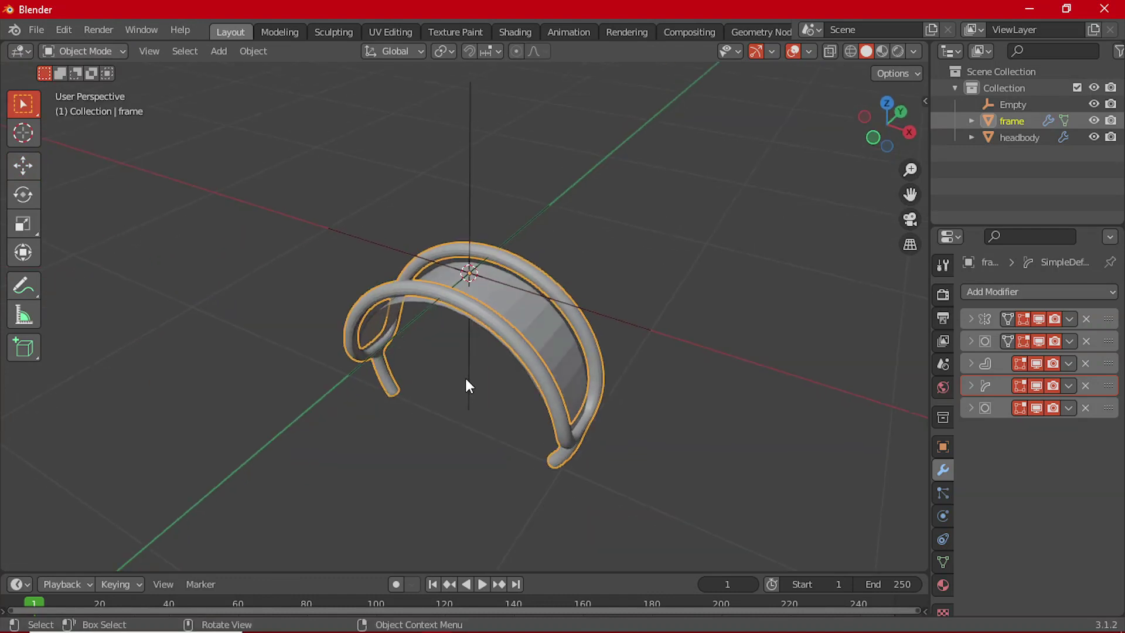
- Turn on X-ray and raise the headbody along Z in the front view so its crown lies inside the frame tube
left_click(535, 318)
middle_click_drag(515, 356, 581, 320)
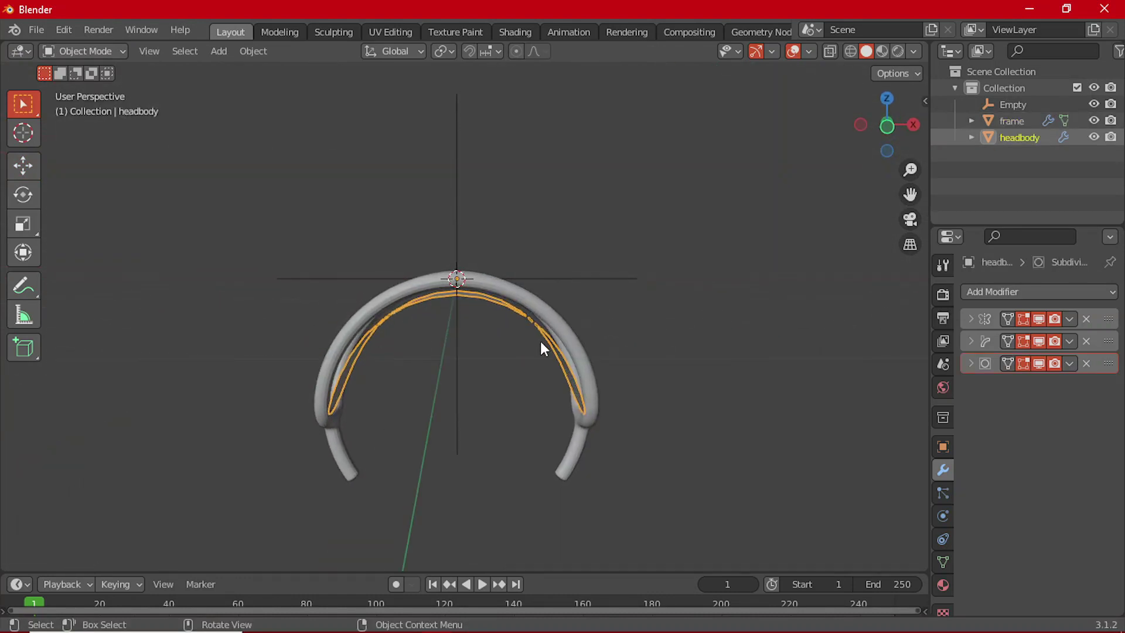
key("grave")
left_click(469, 293)
scroll(564, 401, "up", 4)
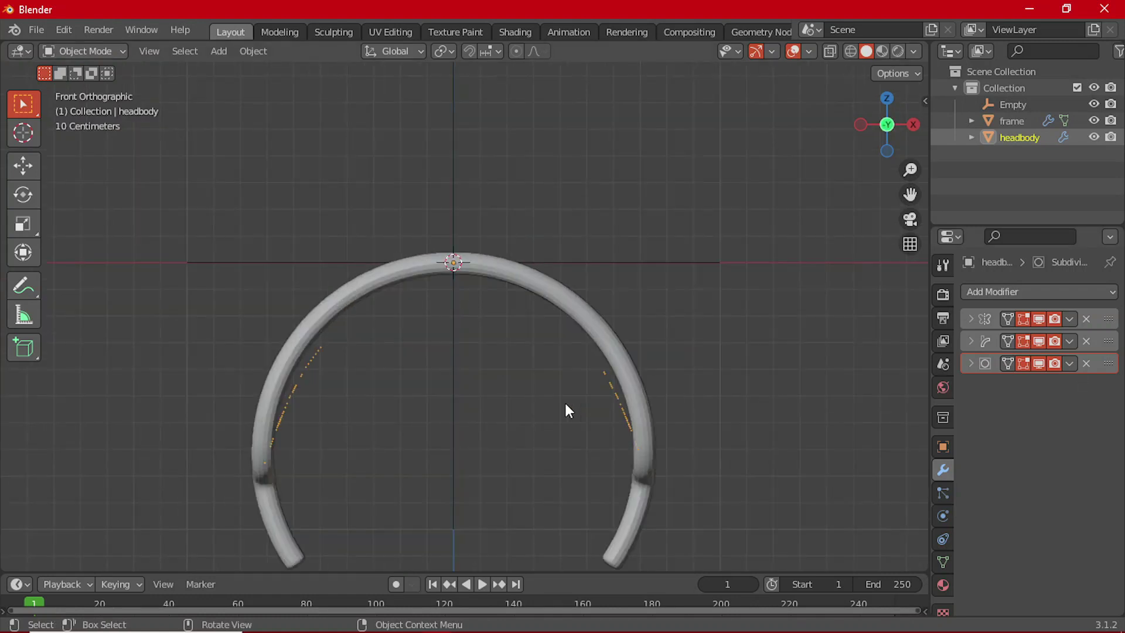
left_click(967, 340)
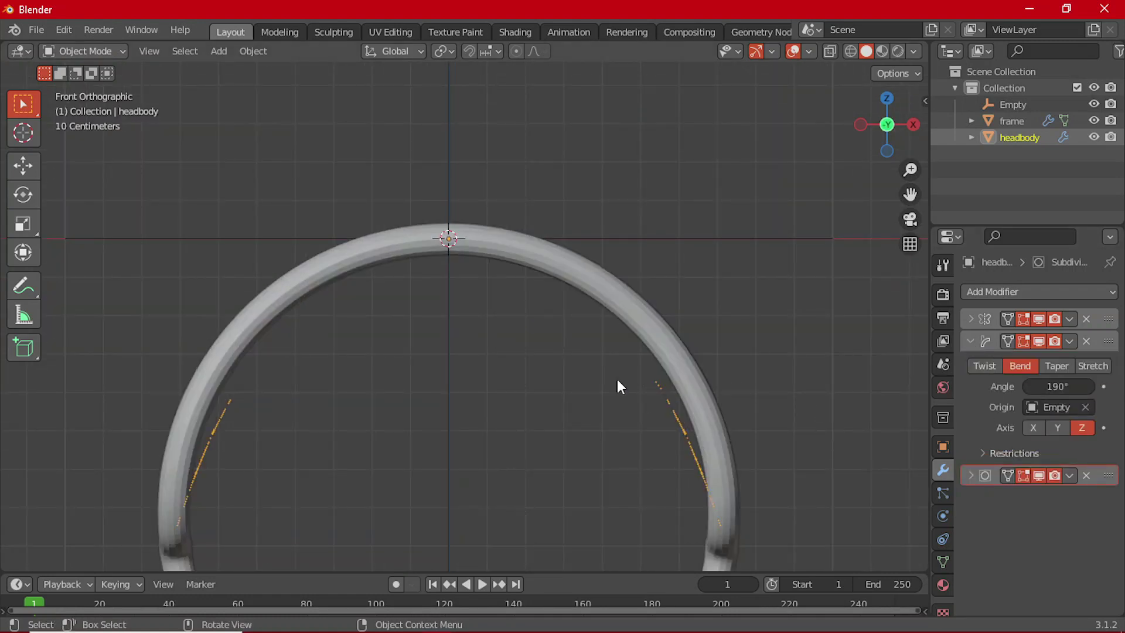
middle_click_drag(617, 379, 611, 409)
key("alt+z")
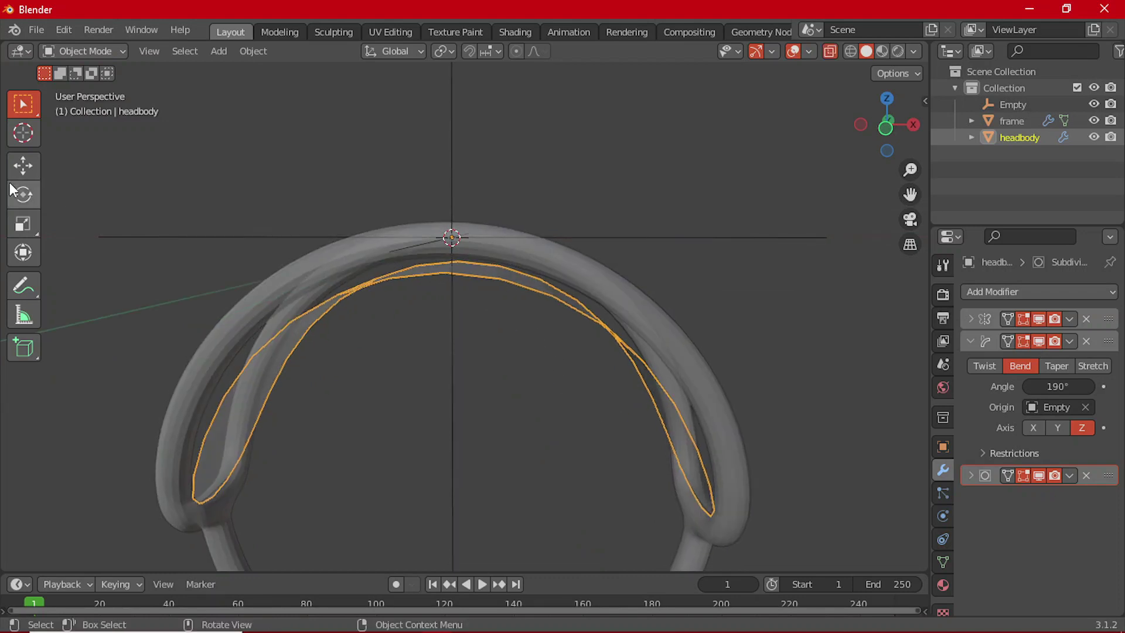
left_click(36, 171)
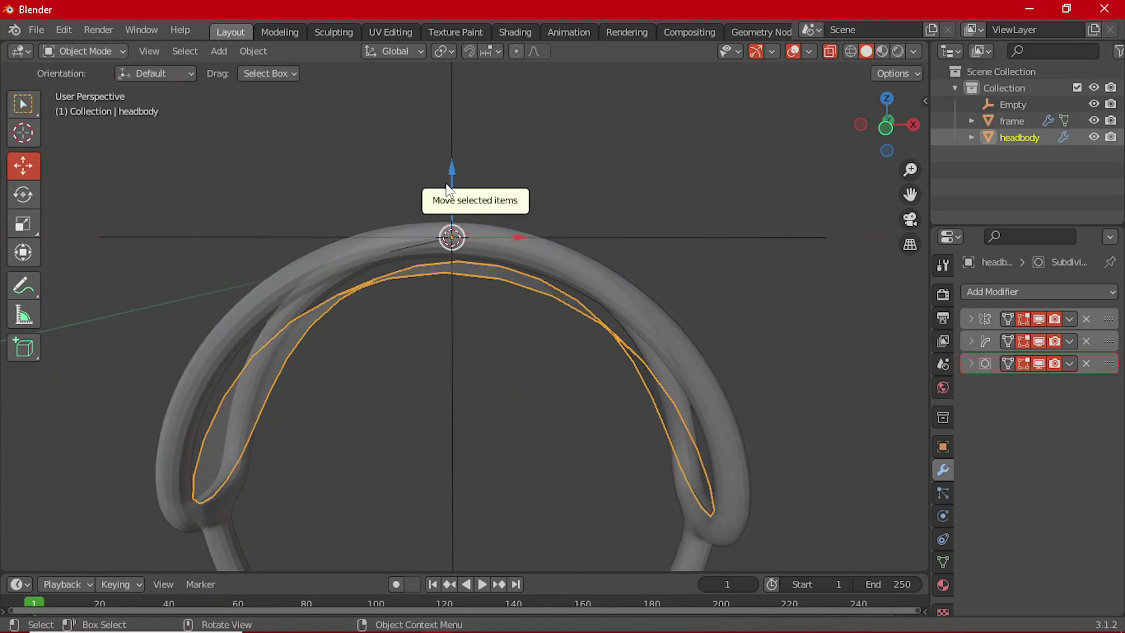
key("grave")
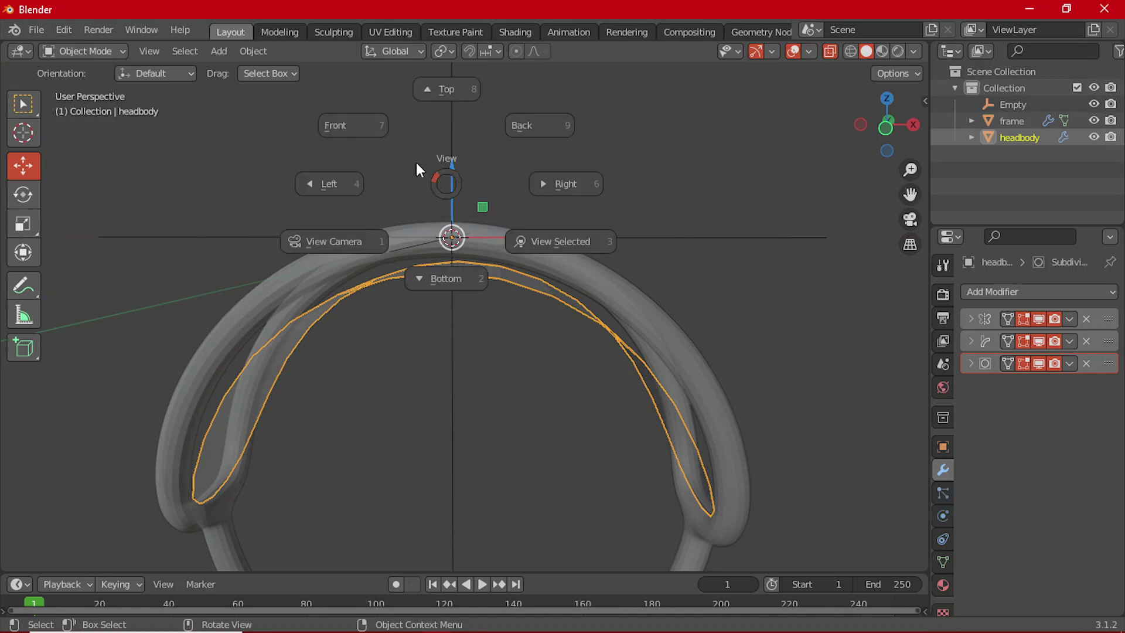
left_click(388, 136)
left_click_drag(449, 192, 457, 153)
- Set the Bend angle of the headbody's Simple Deform modifier to 207°
left_click(978, 338)
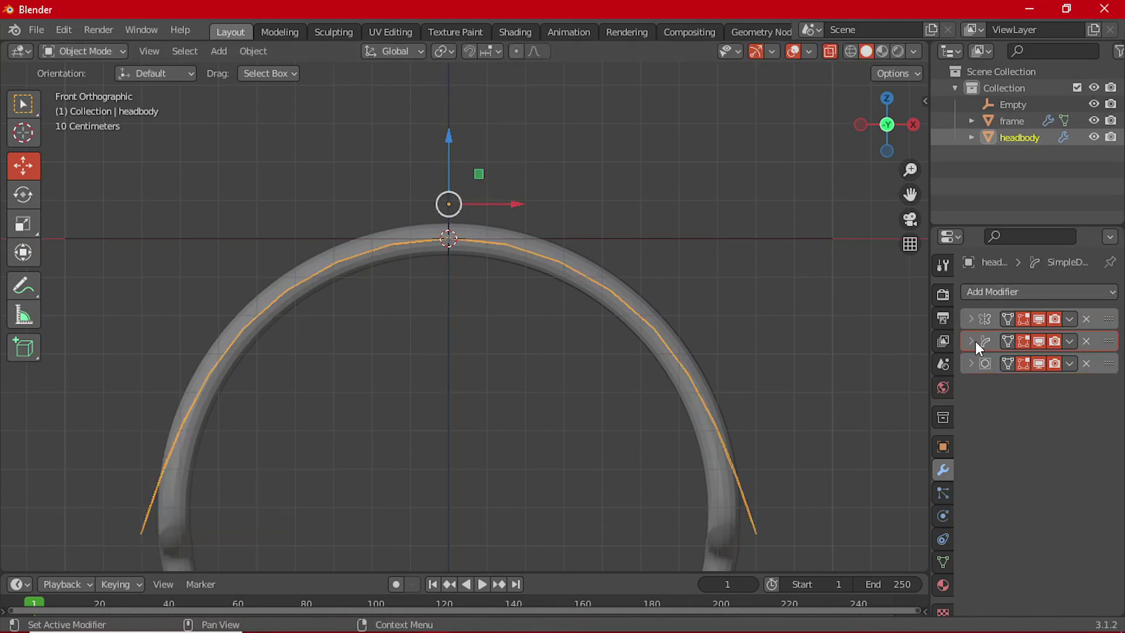
left_click(973, 342)
left_click_drag(1058, 386, 1066, 386)
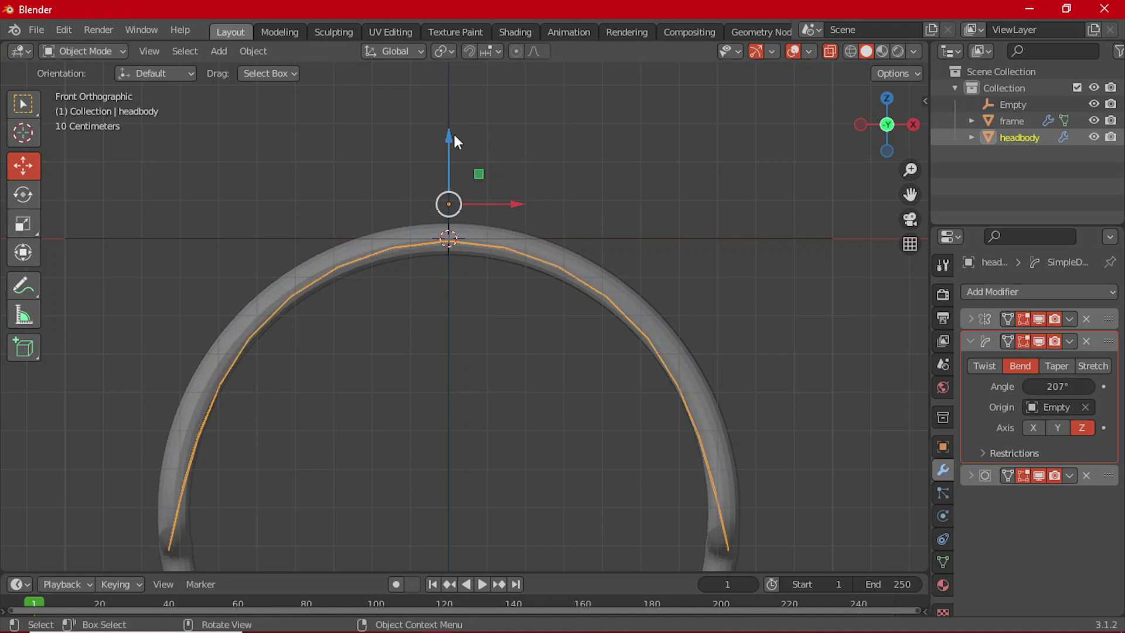
- Raise the headbody about 0.019 m along Z and set its Bend angle to 210°
left_click_drag(452, 132, 455, 120)
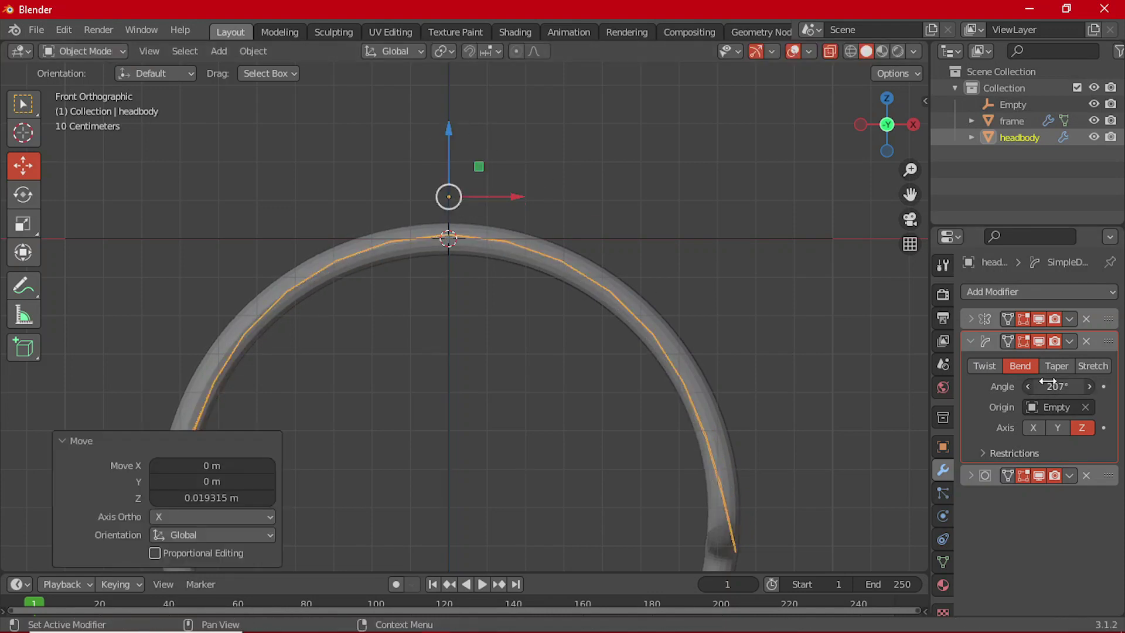
left_click_drag(1059, 388, 1035, 388)
left_click_drag(1057, 386, 1065, 386)
scroll(661, 393, "down", 3)
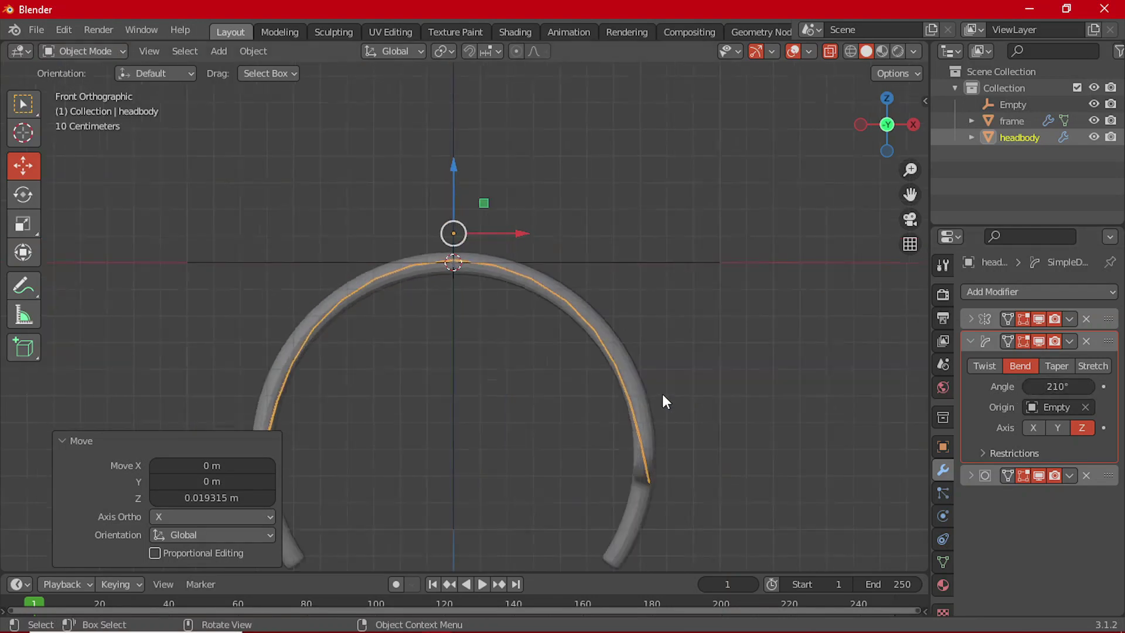
- Reorder the headbody's modifiers so Simple Deform comes after Subdivision Surface, and check the effect of the subdivision on the strip
left_click(972, 340)
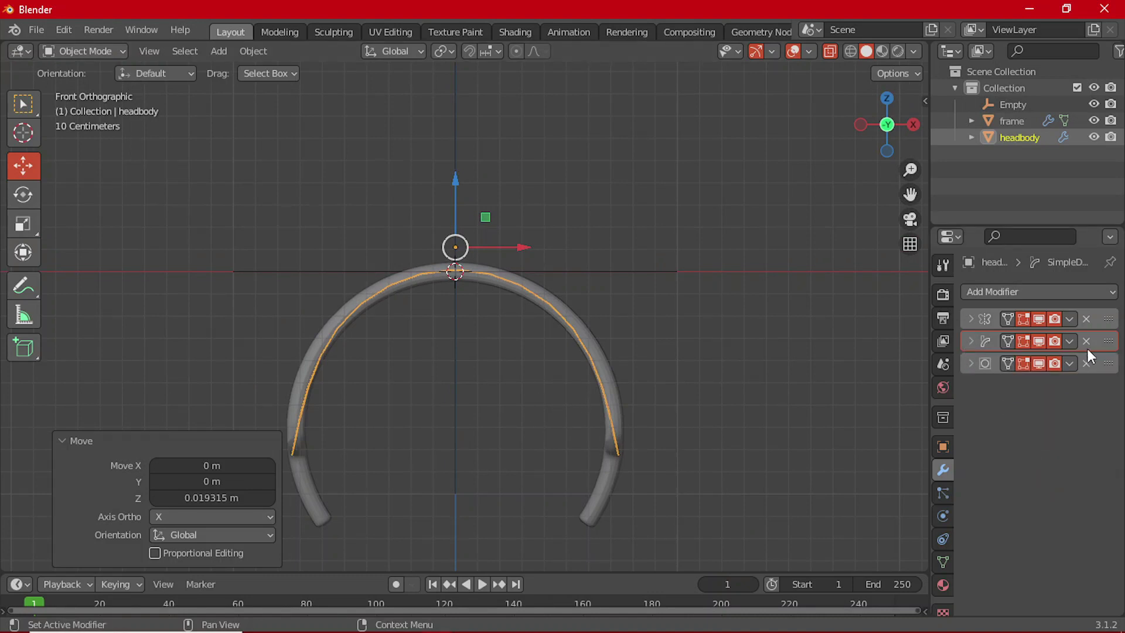
left_click_drag(1105, 342, 1118, 376)
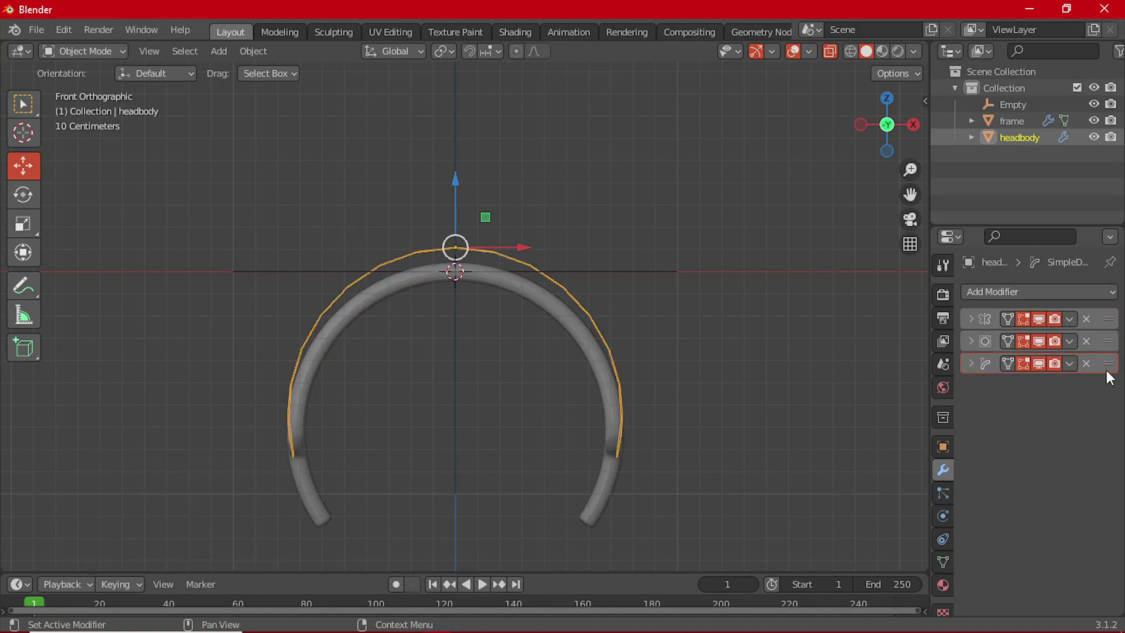
middle_click_drag(465, 352, 597, 419)
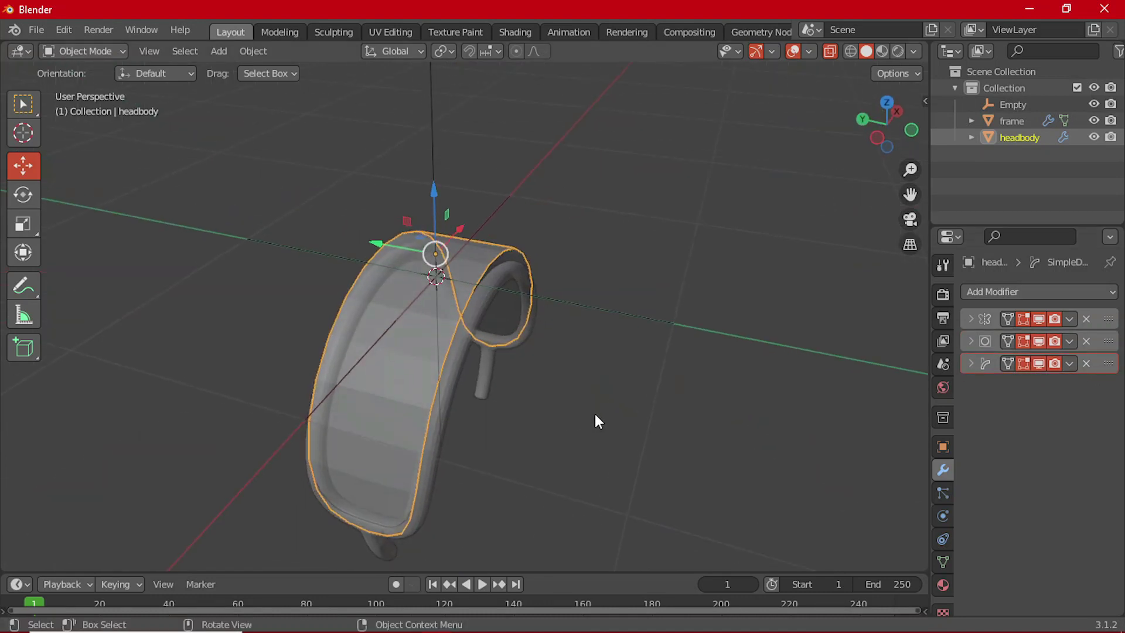
left_click(1038, 343)
left_click(1039, 343)
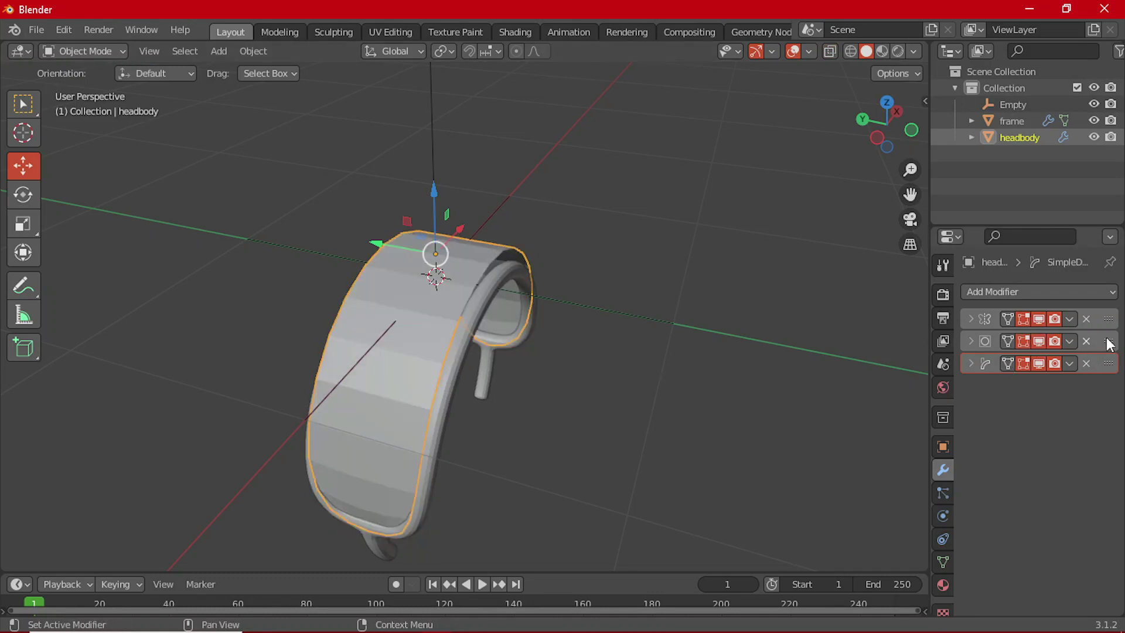
- Lower the headbody about 0.098 m along Z in the front view so its crown sits within the frame tube
middle_click_drag(586, 372, 432, 357)
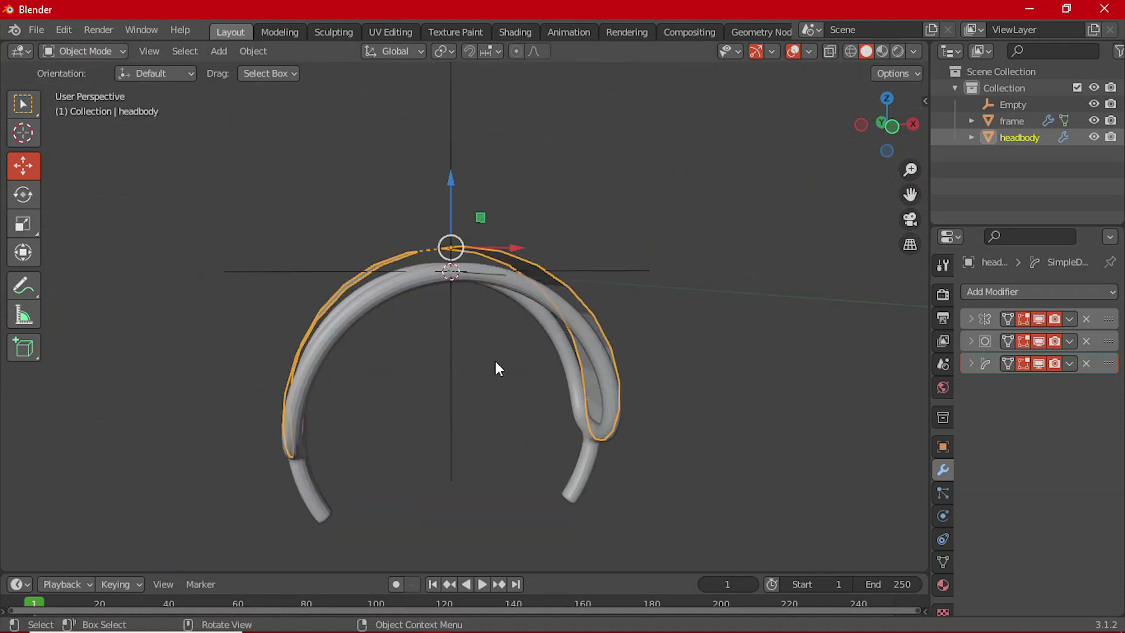
key("grave")
left_click(454, 302)
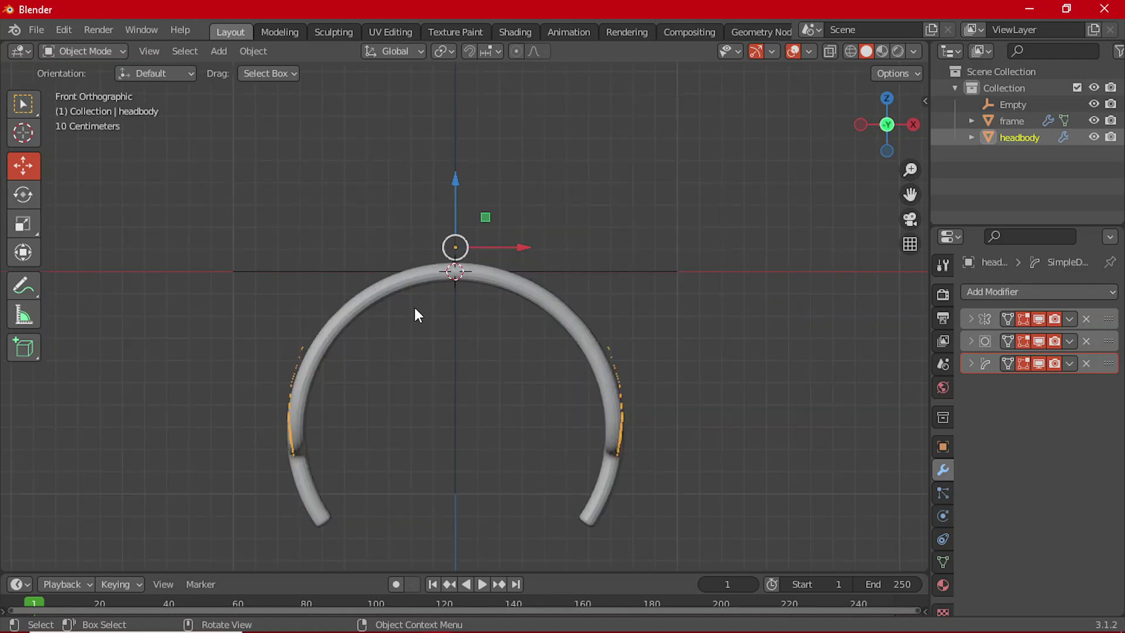
scroll(477, 267, "up", 2)
left_click(479, 268)
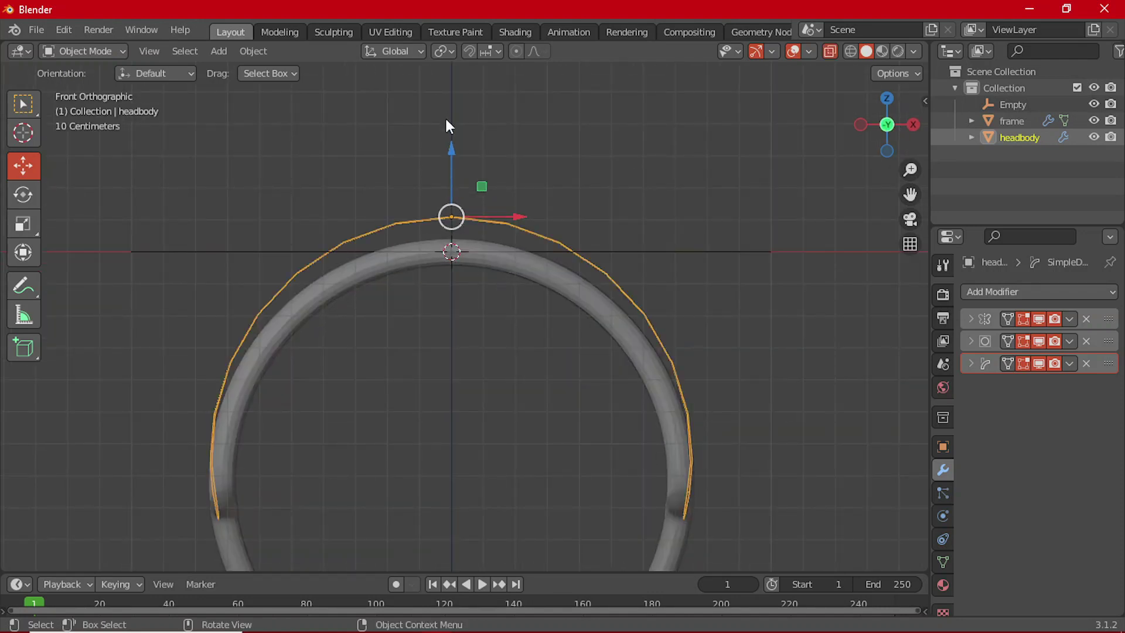
left_click_drag(454, 150, 457, 179)
- Set the headbody's Bend angle to 189° to follow the frame's curve
left_click(971, 363)
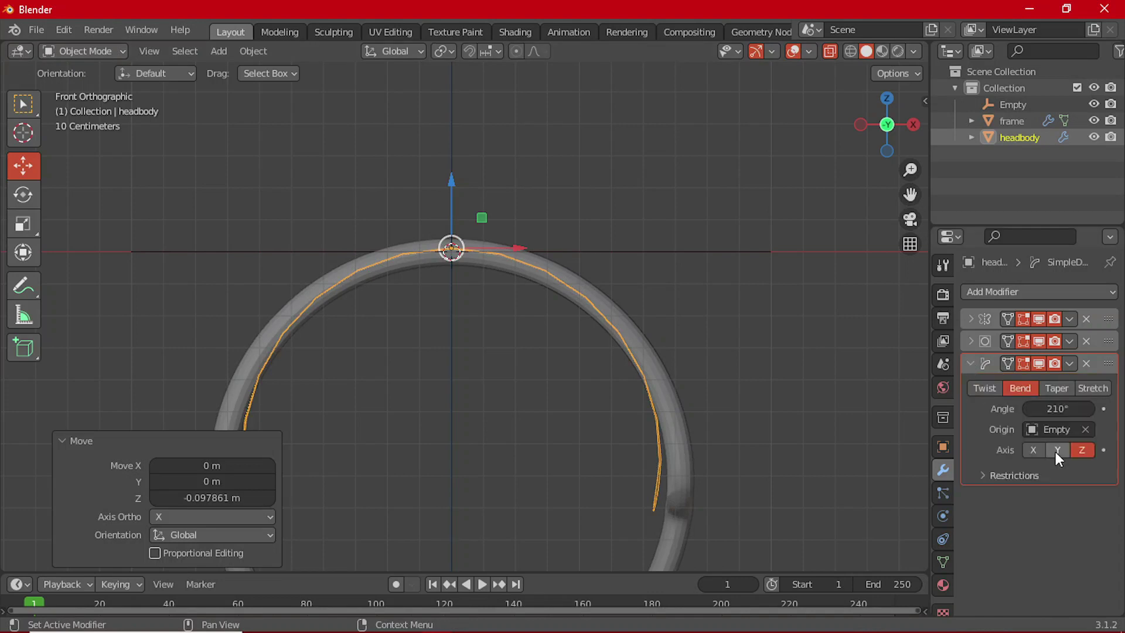
left_click_drag(1057, 408, 1023, 409)
scroll(785, 396, "down", 3)
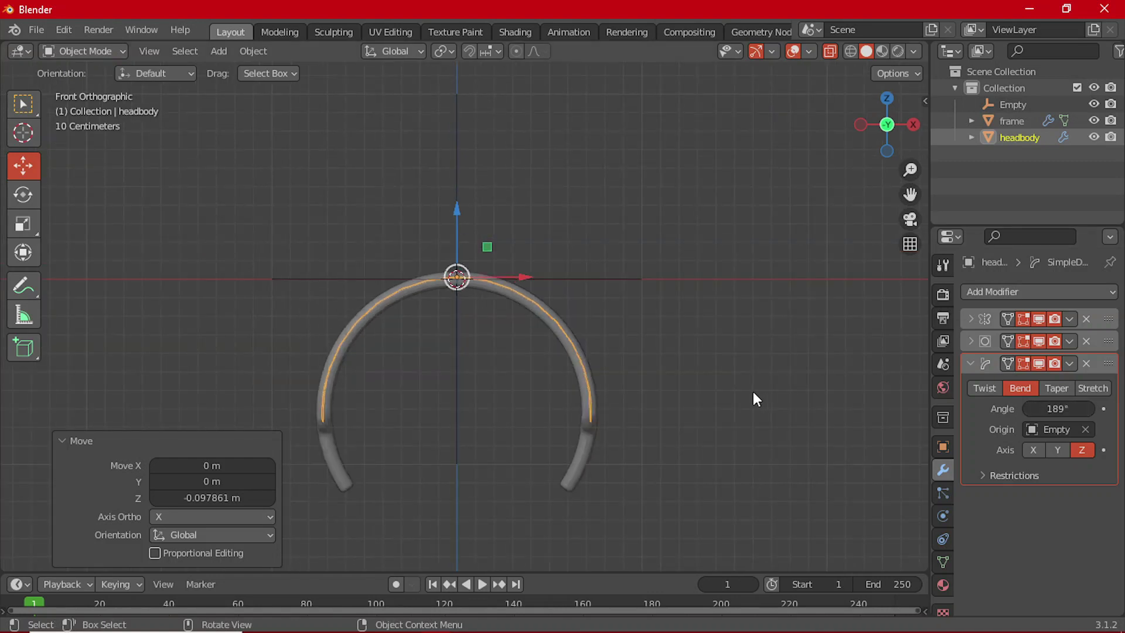
left_click(753, 392)
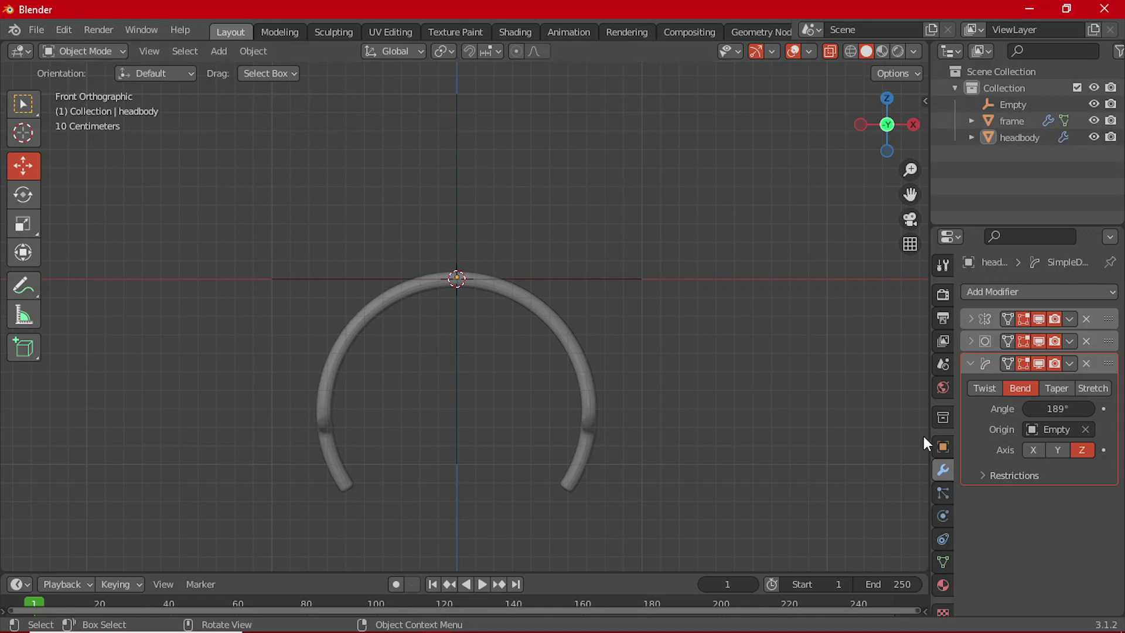
left_click(970, 363)
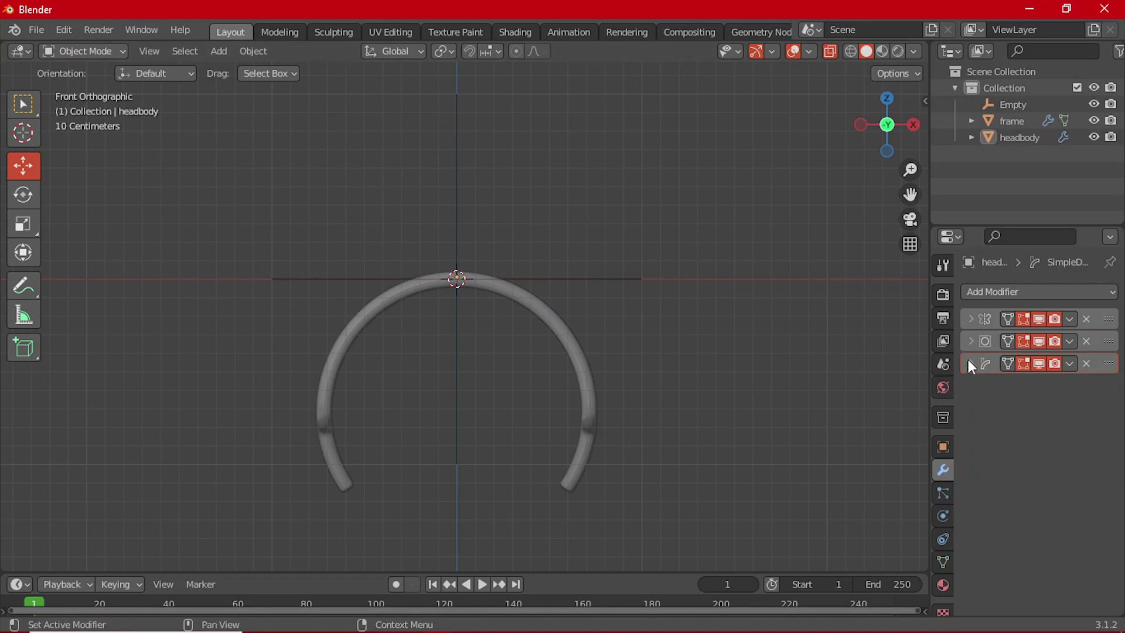
- Examine from several angles how the bent headbody fits between the frame's tubes
middle_click_drag(387, 344, 511, 387)
scroll(292, 440, "up", 4)
middle_click_drag(291, 439, 382, 427)
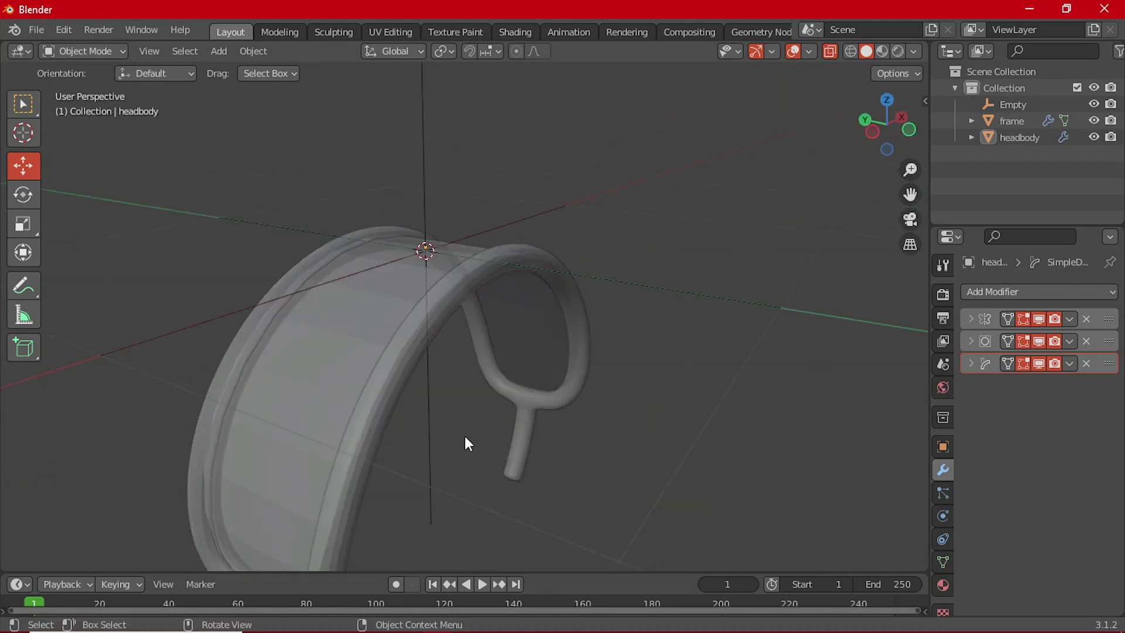
scroll(465, 436, "down", 2)
middle_click_drag(466, 436, 420, 412)
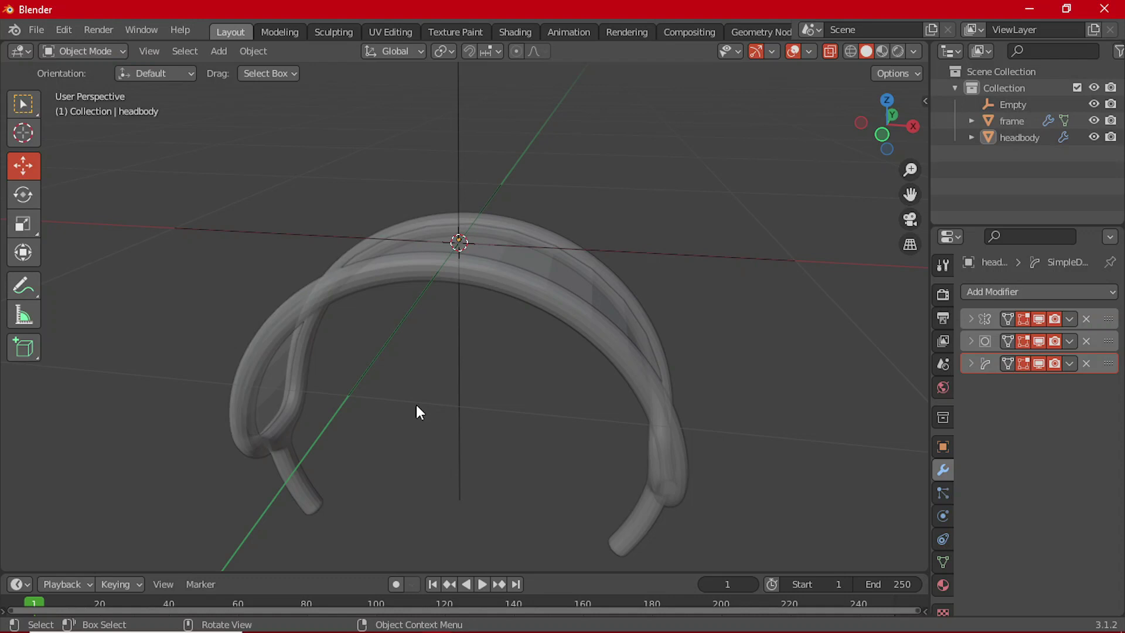
middle_click_drag(442, 386, 467, 417)
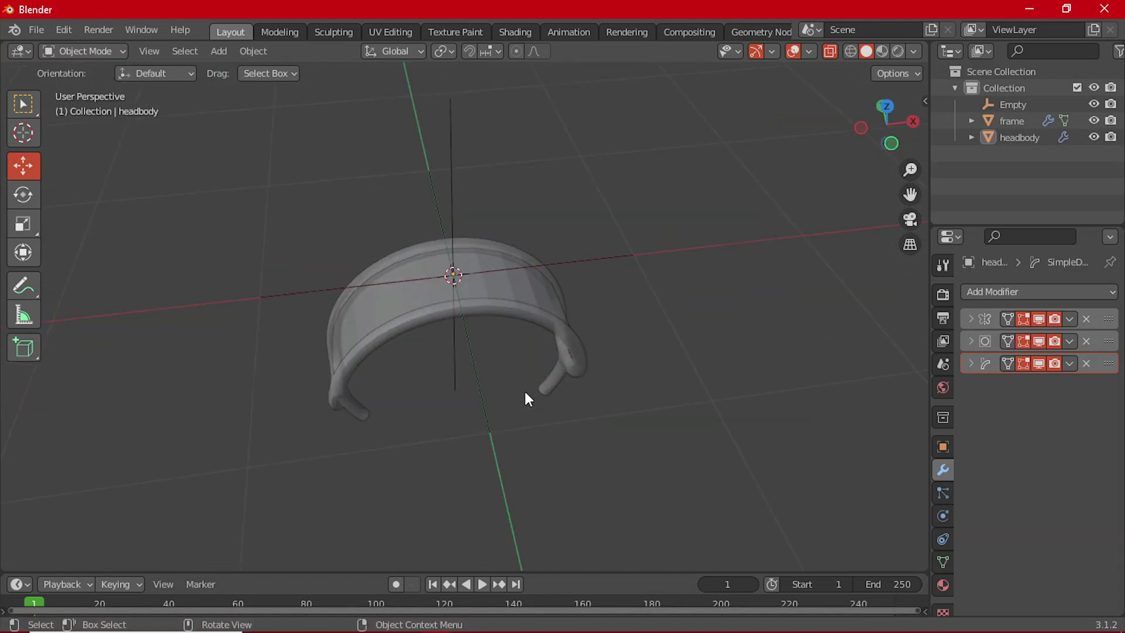
middle_click_drag(526, 393, 485, 279)
scroll(502, 314, "up", 3)
- Lower the headbody about 0.015 m along Z, checking its position in the frame from the top and front
left_click(523, 304)
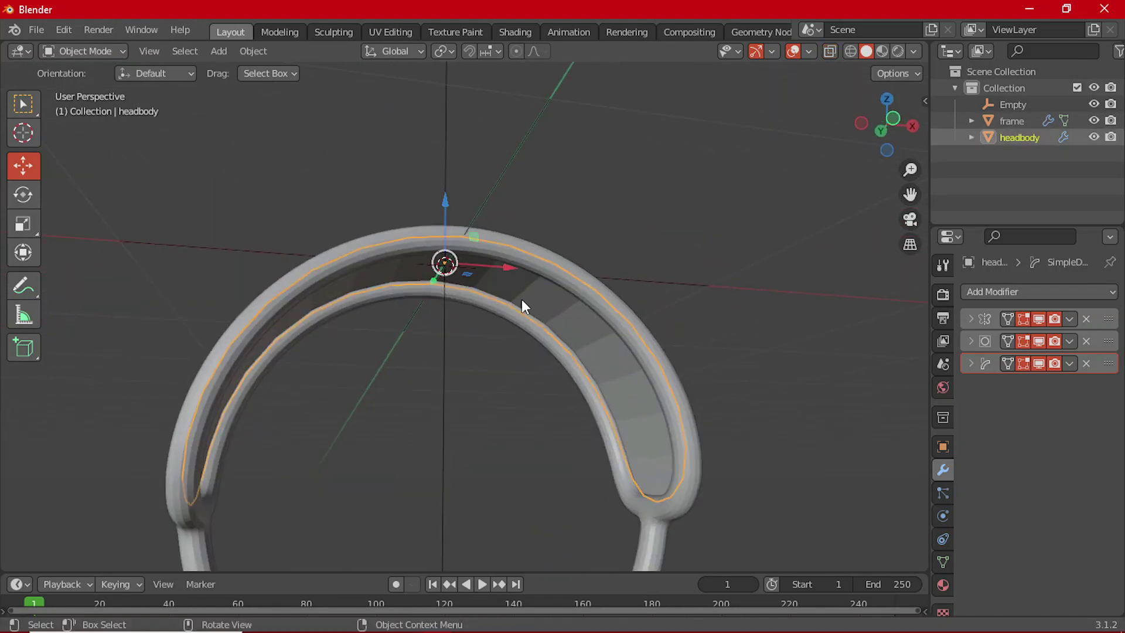
key("grave")
left_click(522, 238)
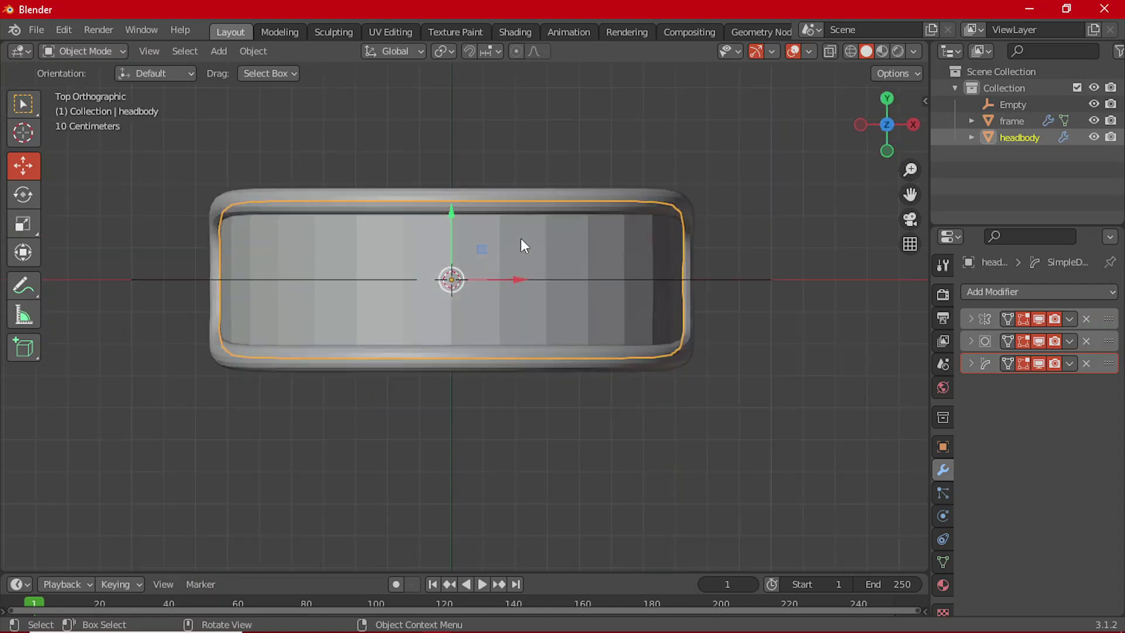
key("grave")
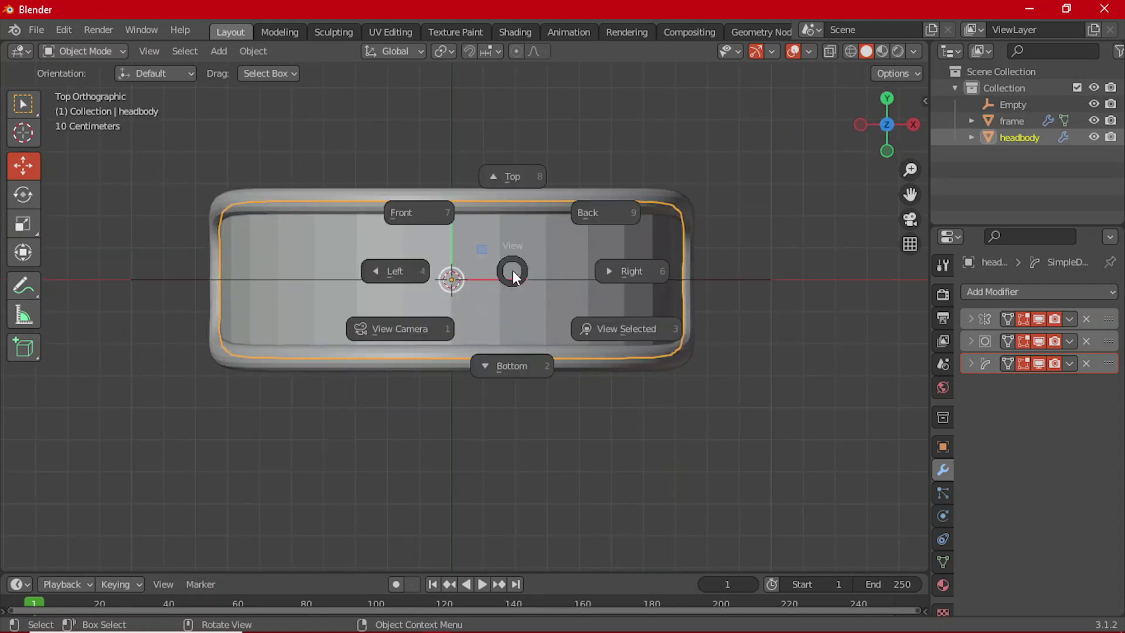
left_click(444, 237)
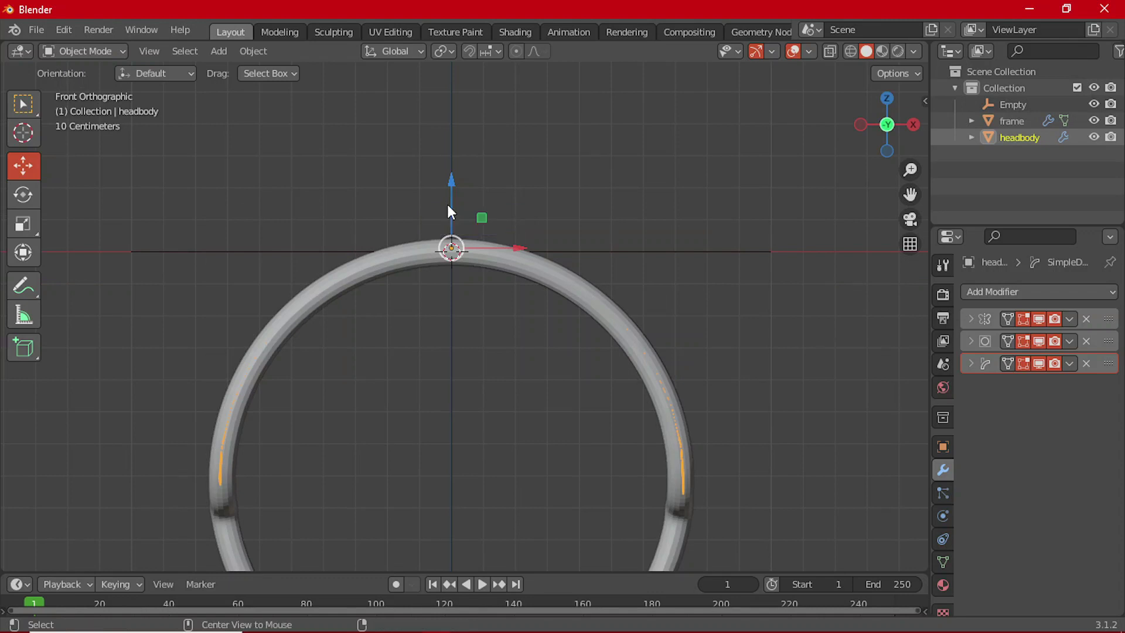
key("alt+z")
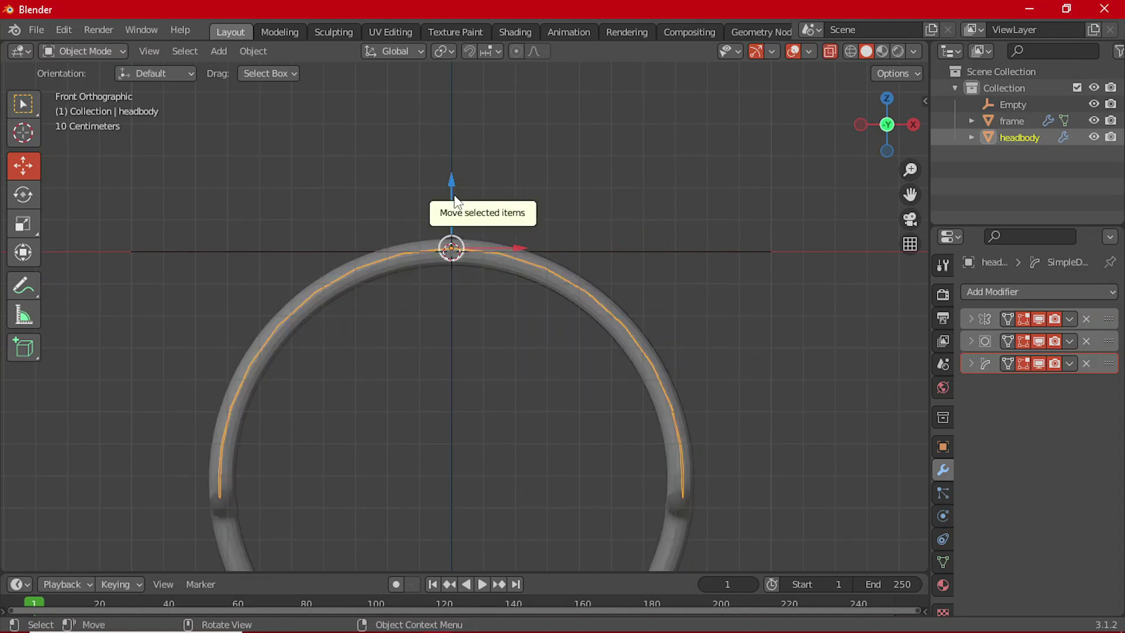
left_click_drag(455, 201, 463, 200)
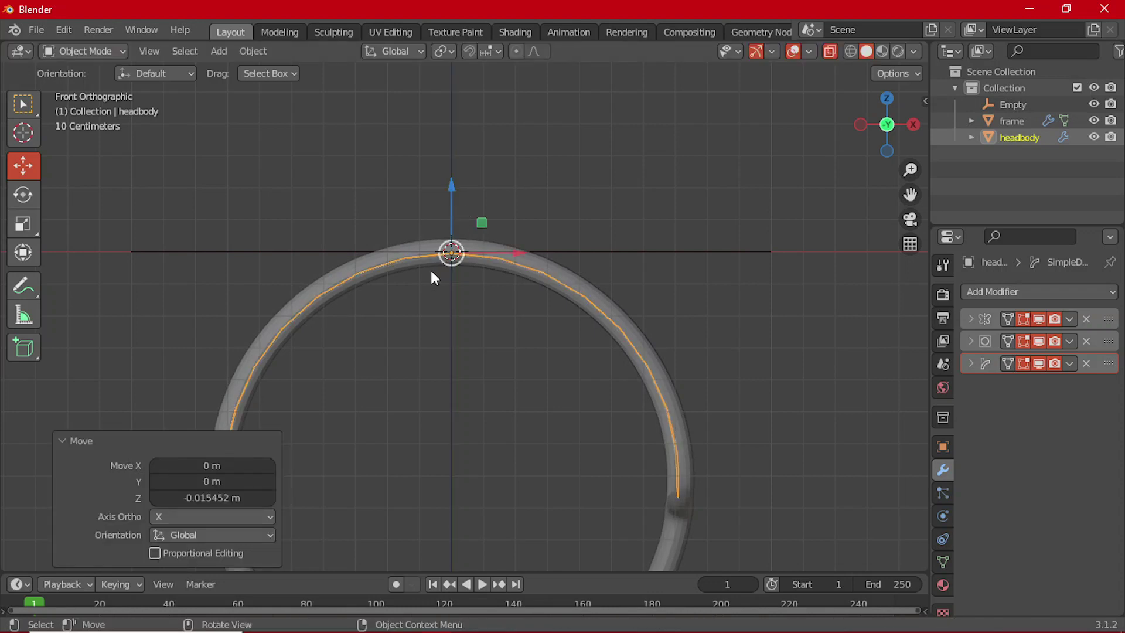
- Inspect the headbody's fit along the frame from above and from the underside
middle_click_drag(432, 276, 484, 345)
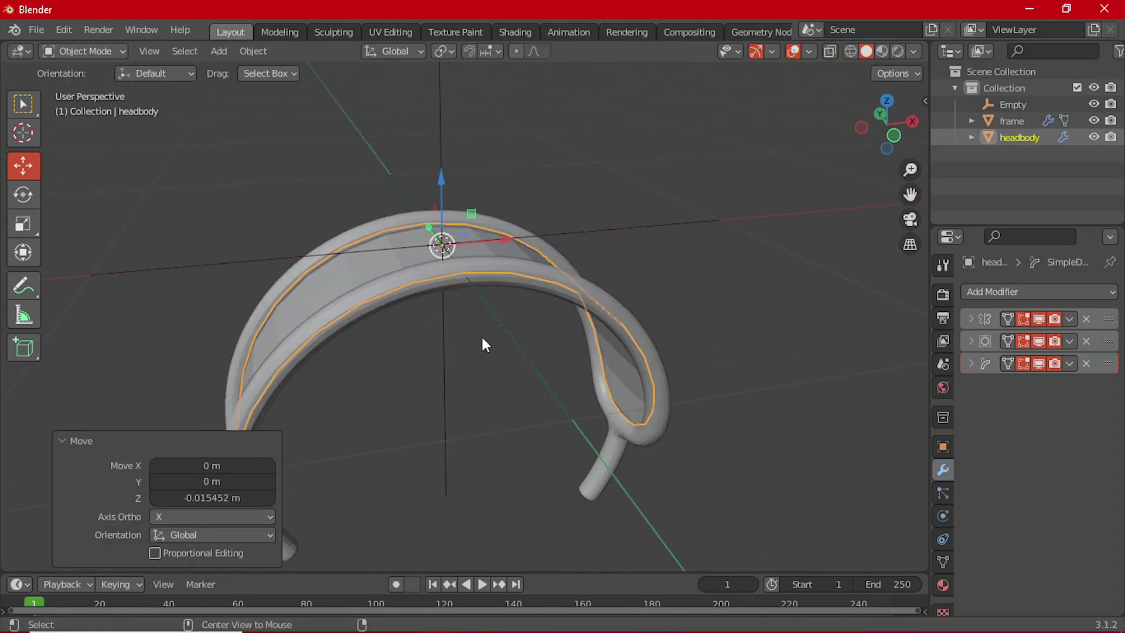
left_click(480, 402)
middle_click_drag(479, 401, 423, 311)
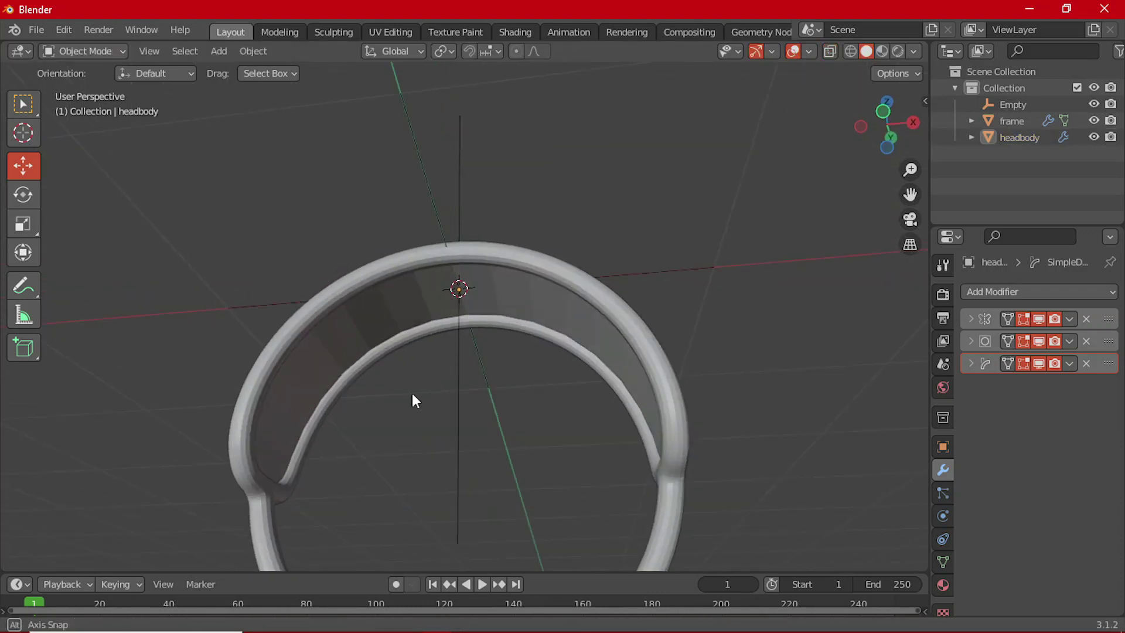
middle_click_drag(414, 396, 490, 416)
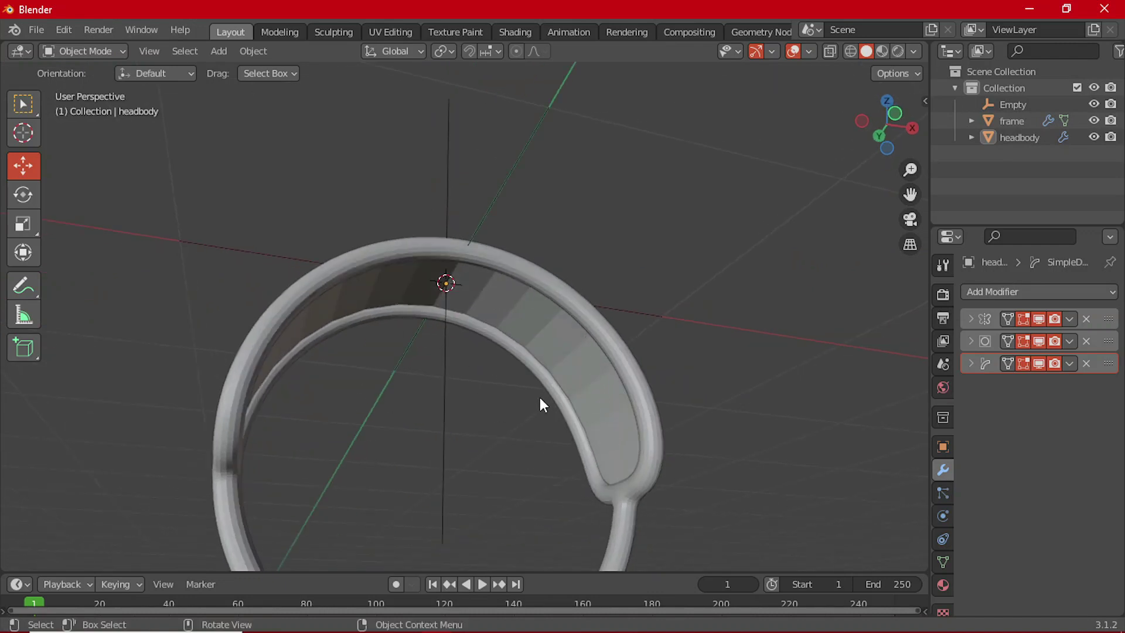
scroll(540, 398, "down", 5)
mouse_move(540, 397)
middle_mouse_down()
mouse_move(467, 494)
mouse_move(560, 406)
mouse_move(545, 344)
mouse_move(521, 379)
mouse_move(540, 382)
middle_mouse_up()
middle_click_drag(434, 358, 529, 287)
- Duplicate the headbody in place and rename the copy headfoam
left_click(529, 318)
scroll(532, 347, "up", 1)
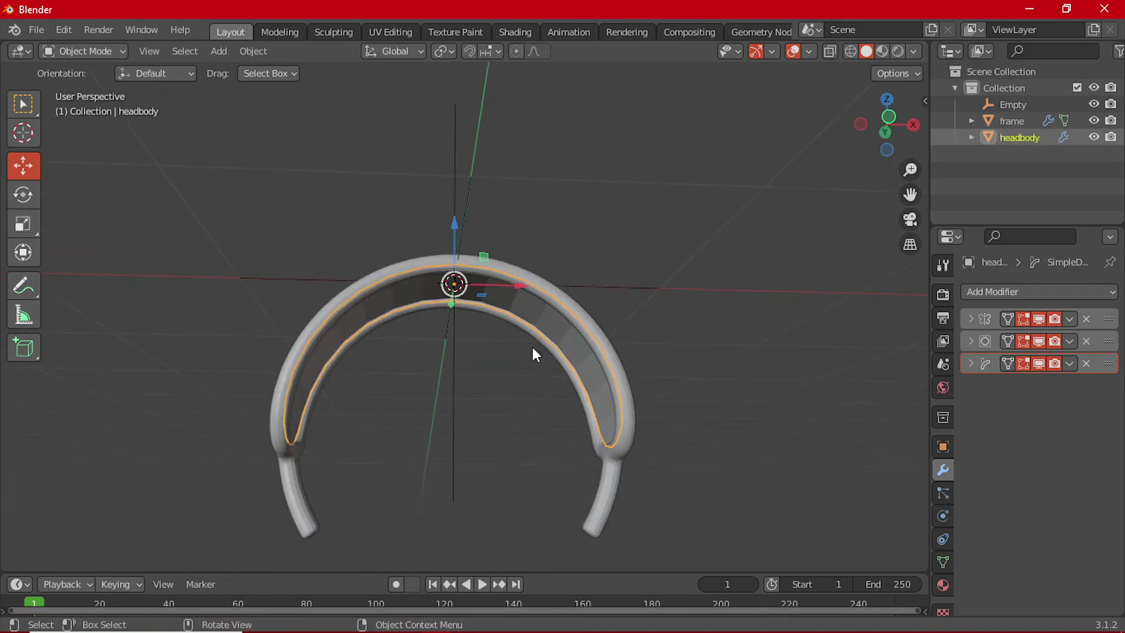
key("shift")
key("shift+d")
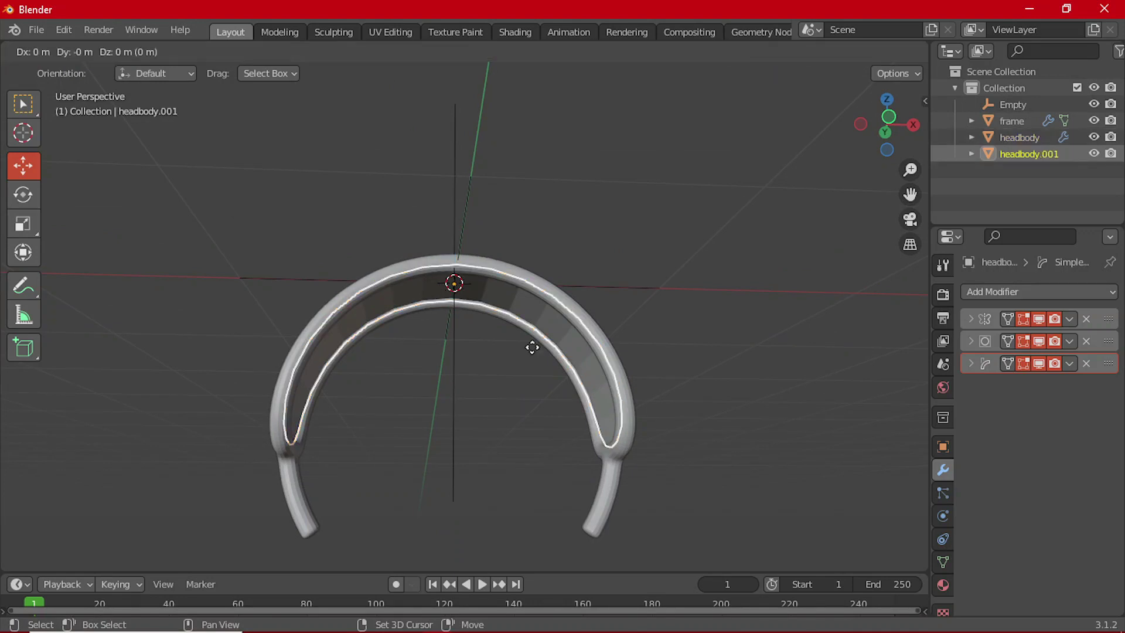
right_click(525, 345)
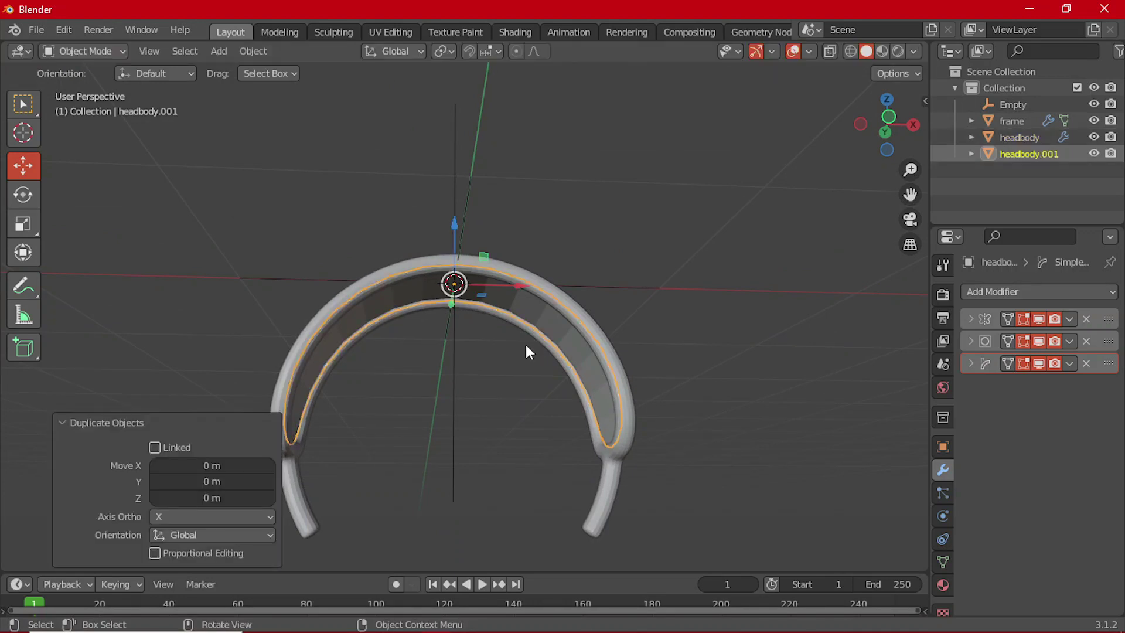
double_click(1018, 153)
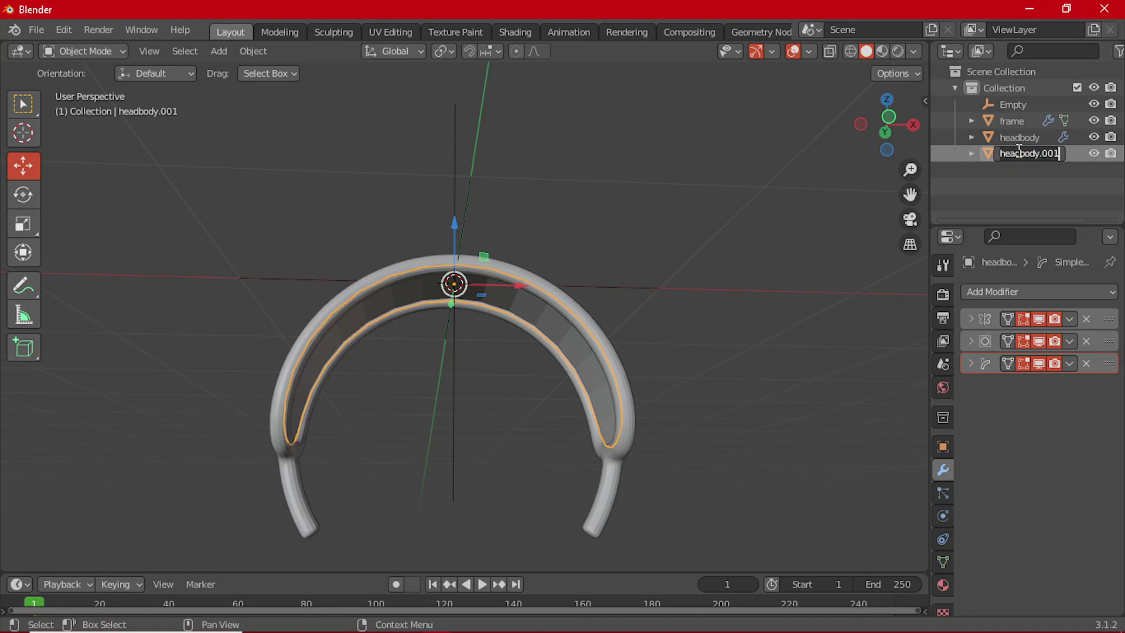
type("H")
key("Return")
- Enter Edit Mode on the headfoam and enable on-cage display for its Mirror, Subdivision and SimpleDeform modifiers
key("Tab")
scroll(504, 375, "up", 2)
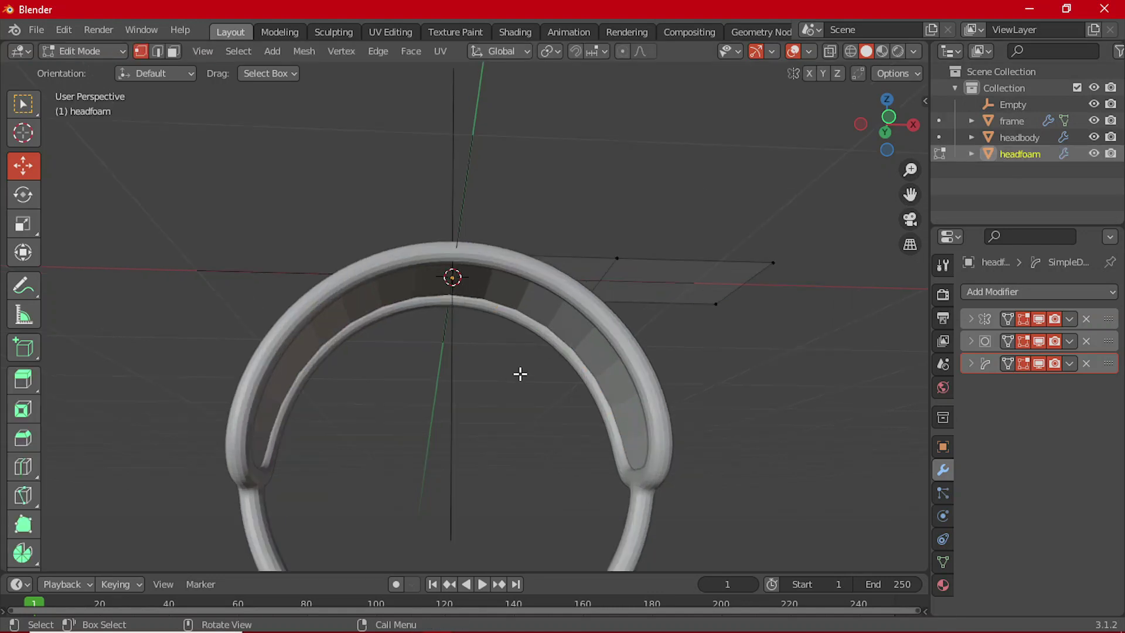
left_click(1007, 318)
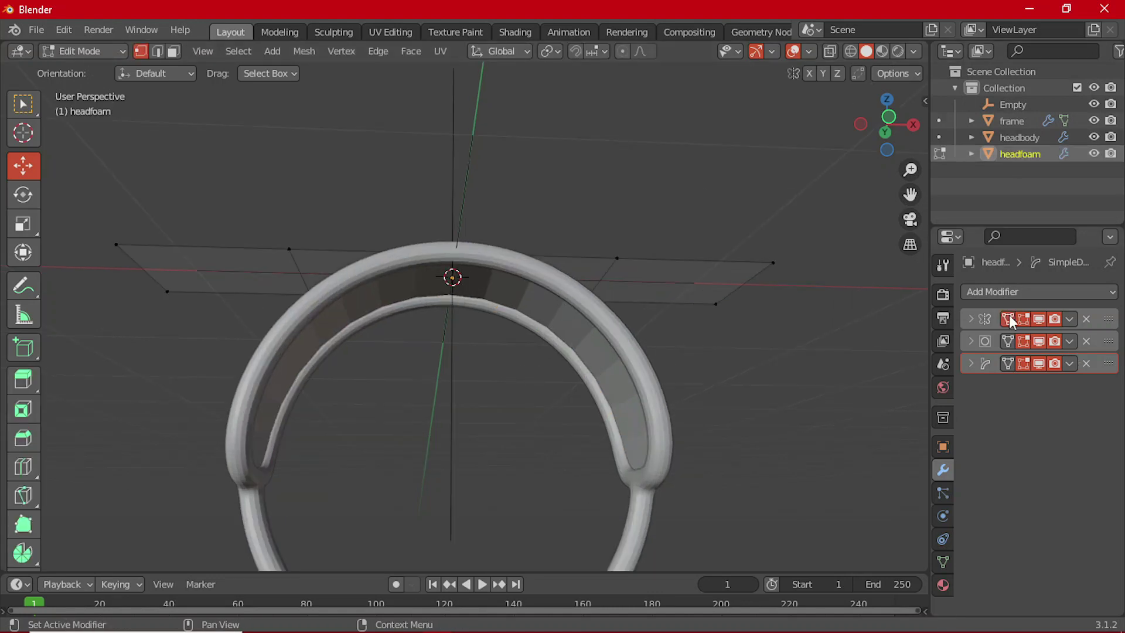
left_click(1007, 341)
left_click(1007, 363)
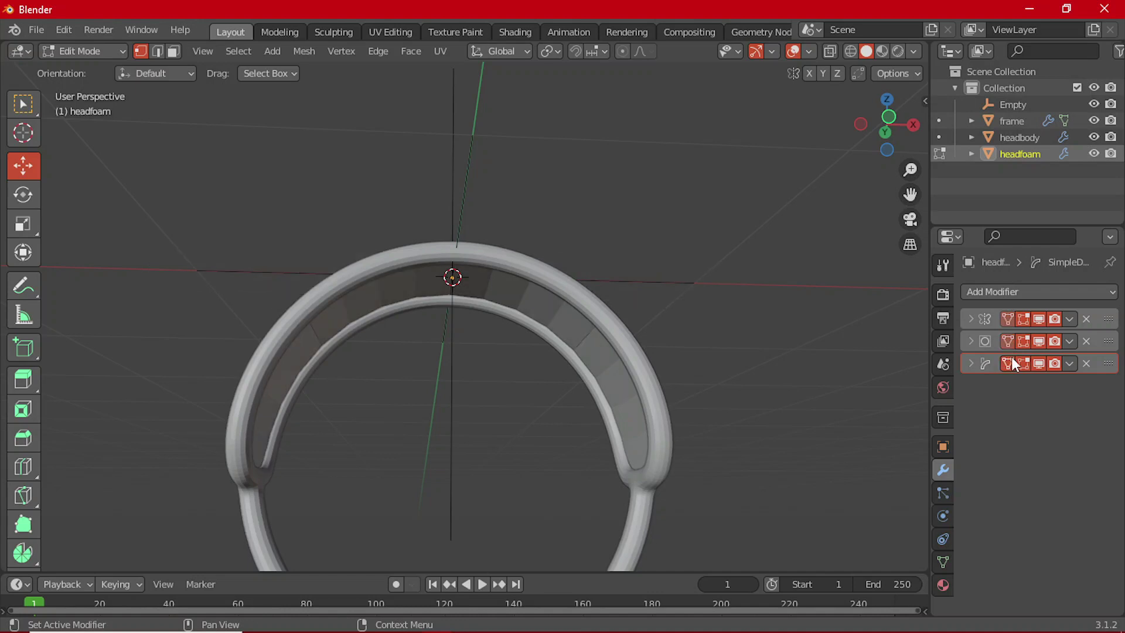
scroll(472, 369, "up", 3)
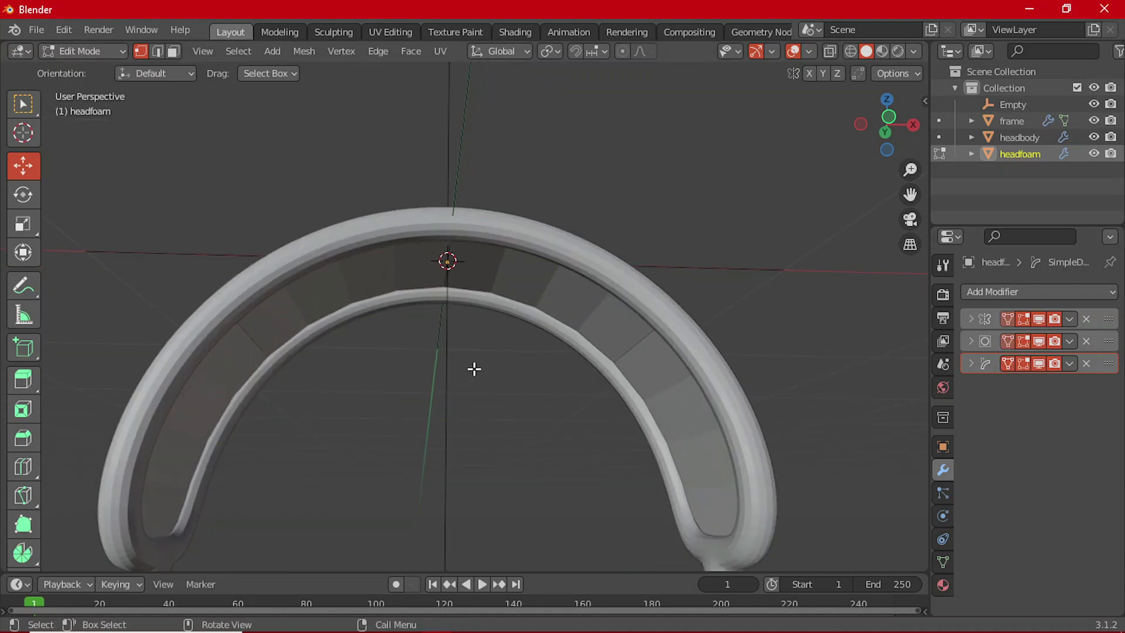
- Isolate the headfoam, extrude all its faces along normals by about -0.143 m, and check the thickness within the frame
key("3")
key("KP_Divide")
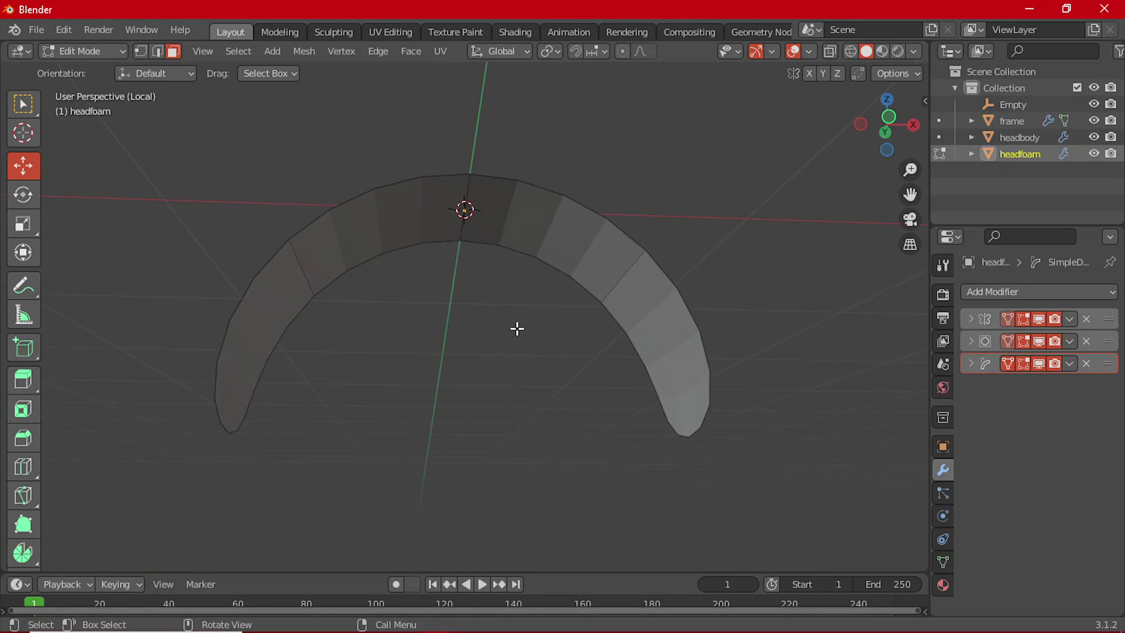
left_click(577, 266, "alt")
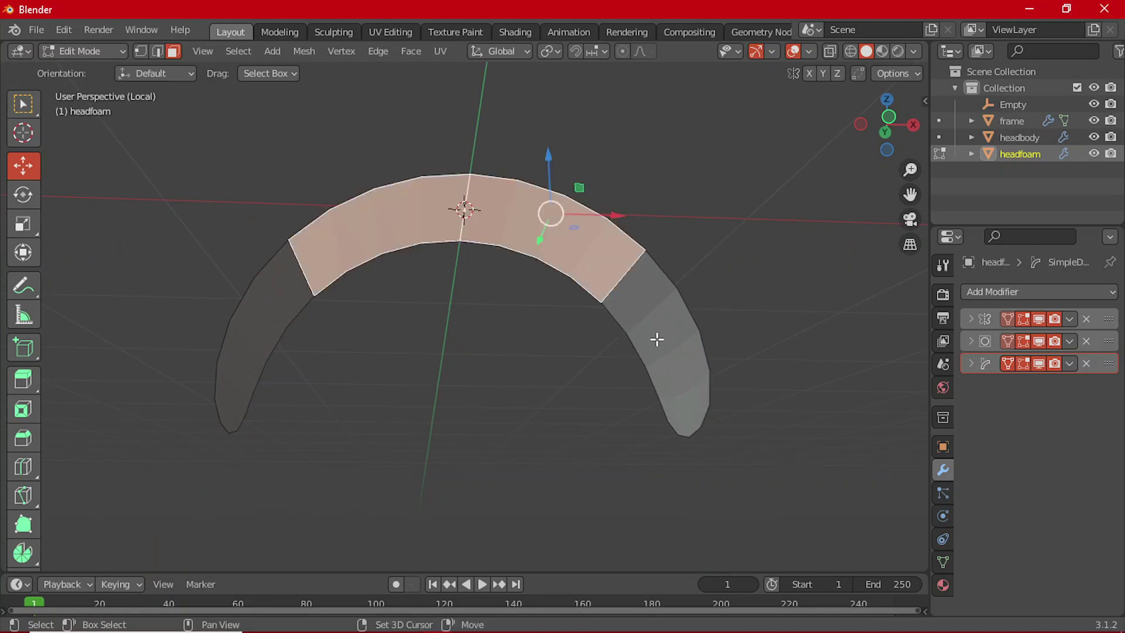
key("a")
middle_click_drag(381, 294, 448, 331)
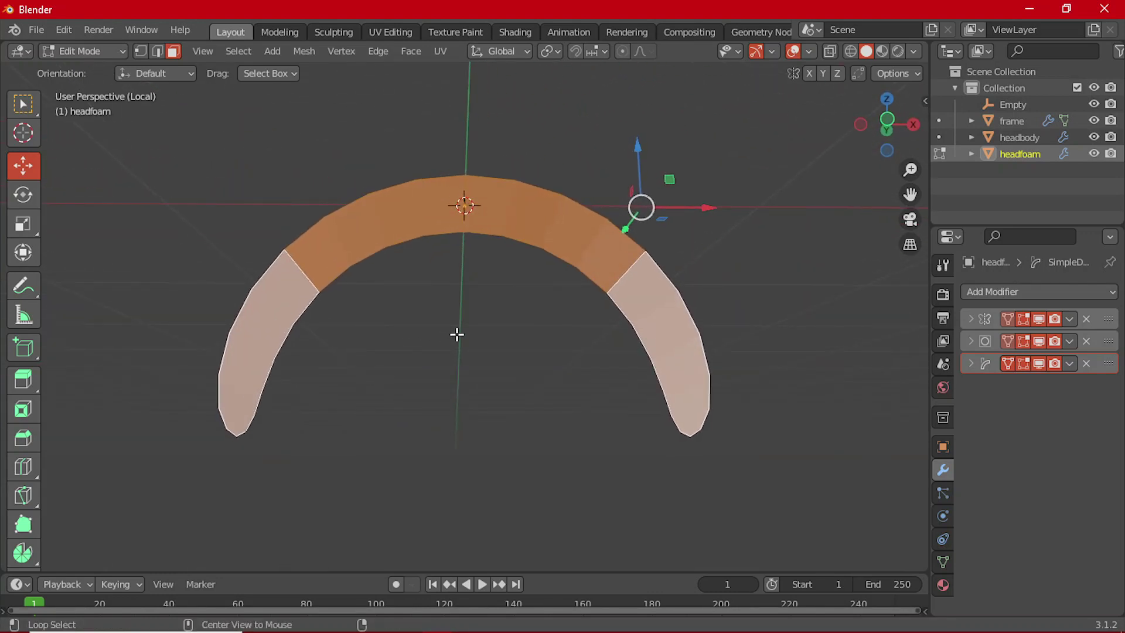
key("alt+e")
left_click(463, 350)
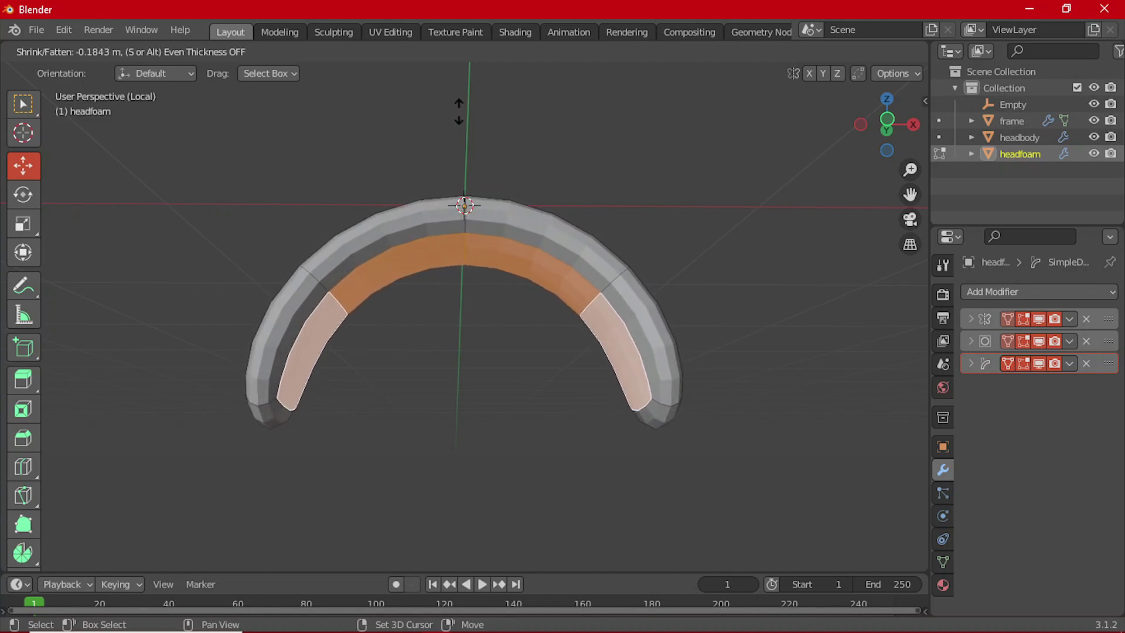
left_click(492, 553)
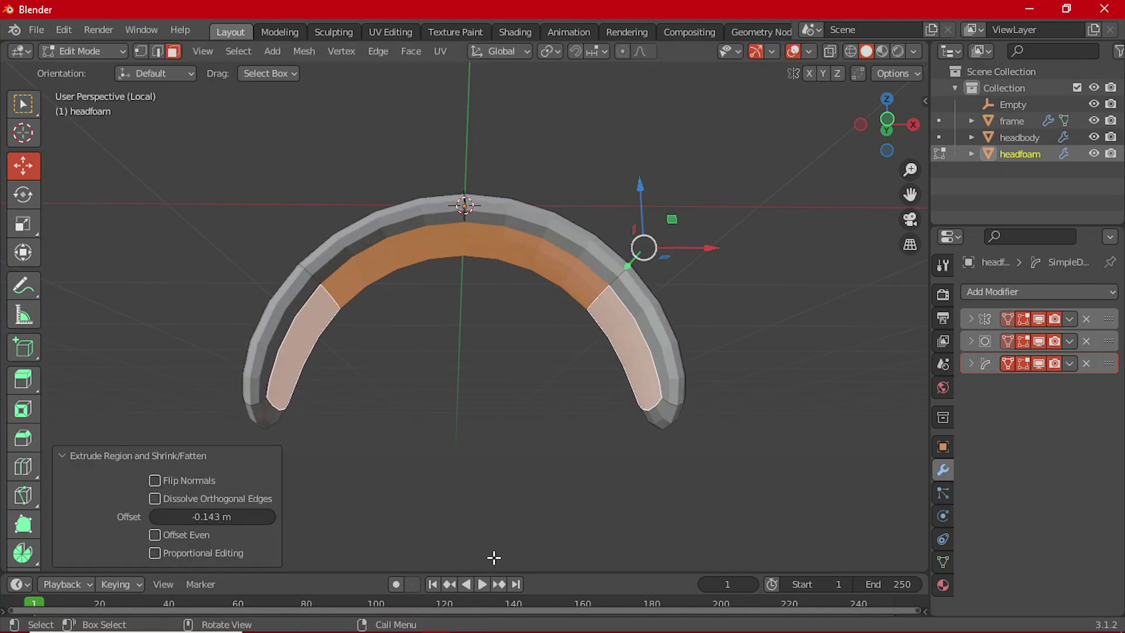
key("KP_Divide")
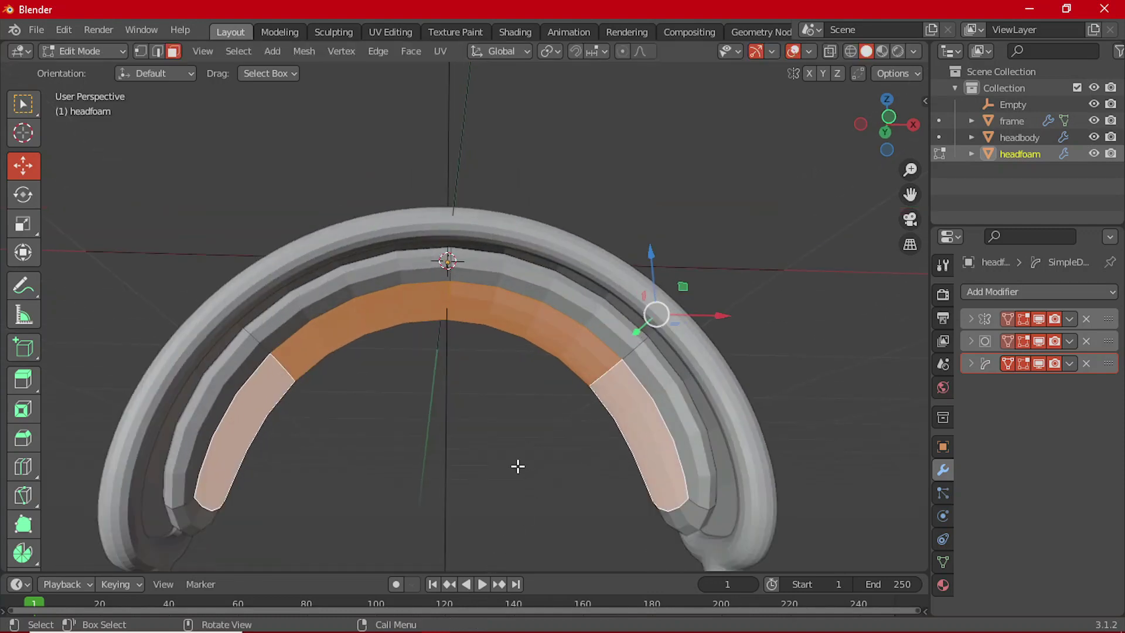
key("Tab")
scroll(463, 440, "up", 3)
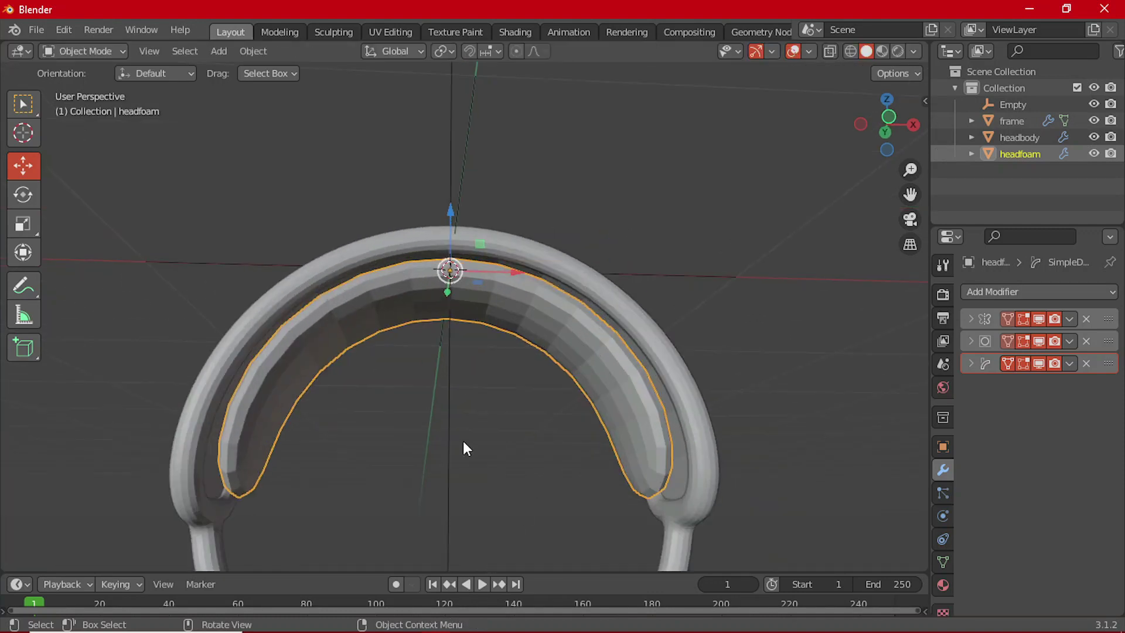
middle_click_drag(482, 425, 473, 475)
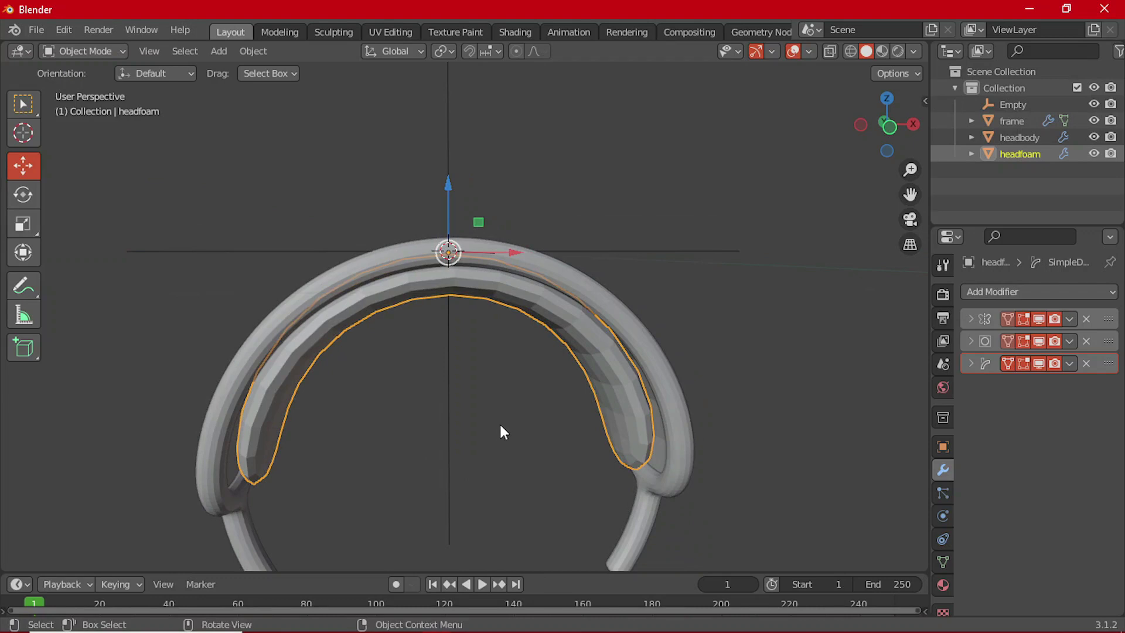
- Isolate the headfoam in edge-select Edit Mode and turn off its Subdivision modifier's viewport display
key("Tab")
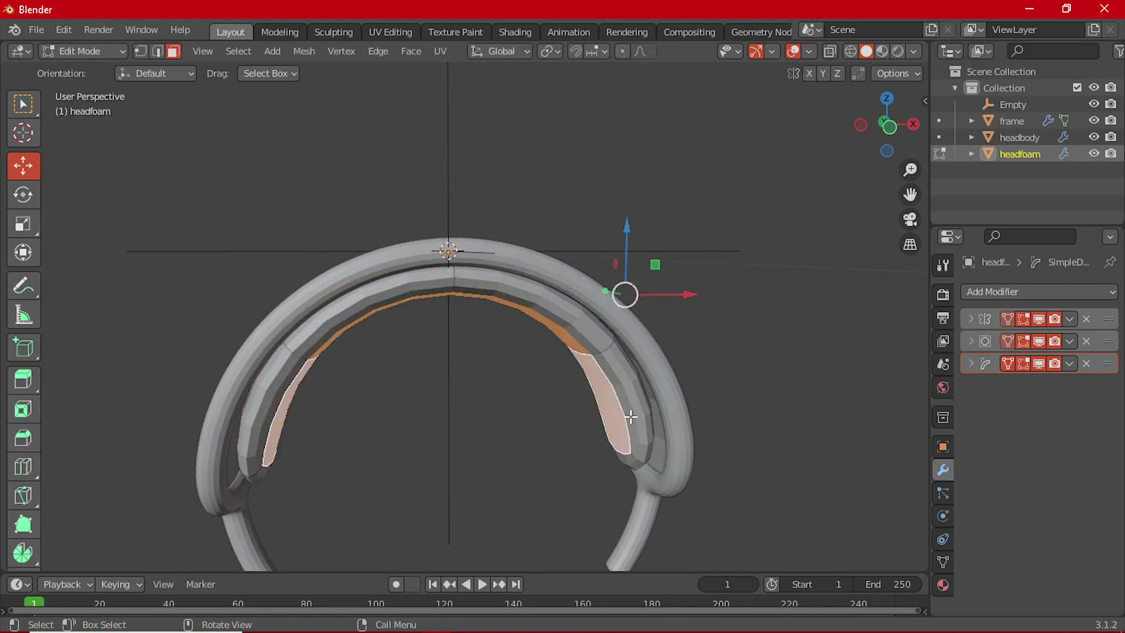
key("KP_Divide")
middle_click_drag(631, 412, 495, 376)
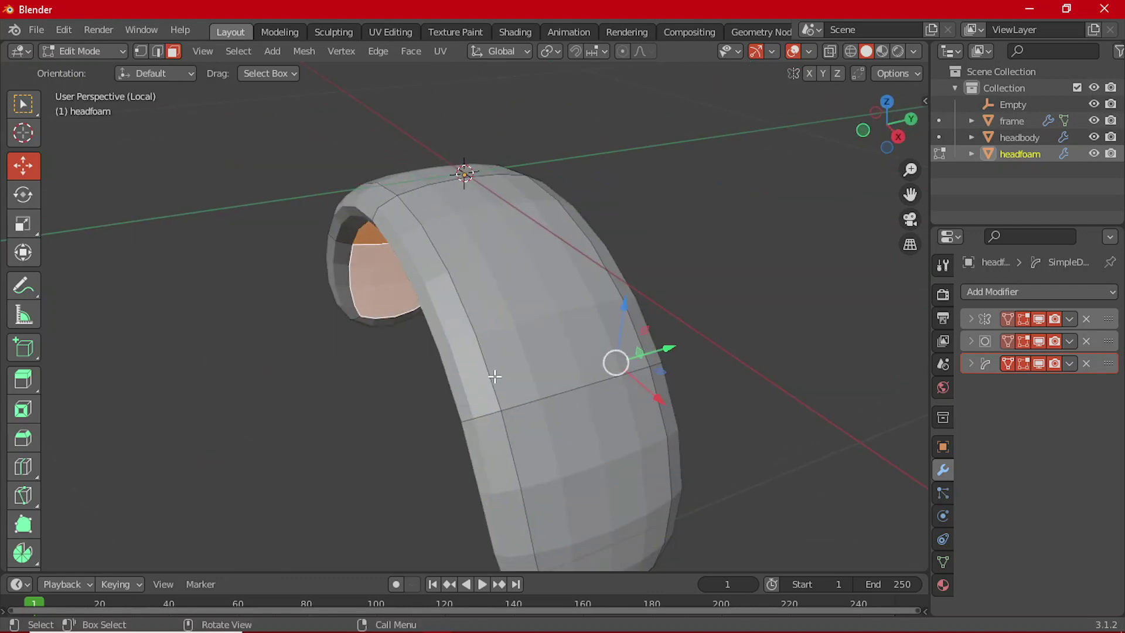
key("2")
middle_click_drag(478, 378, 502, 332)
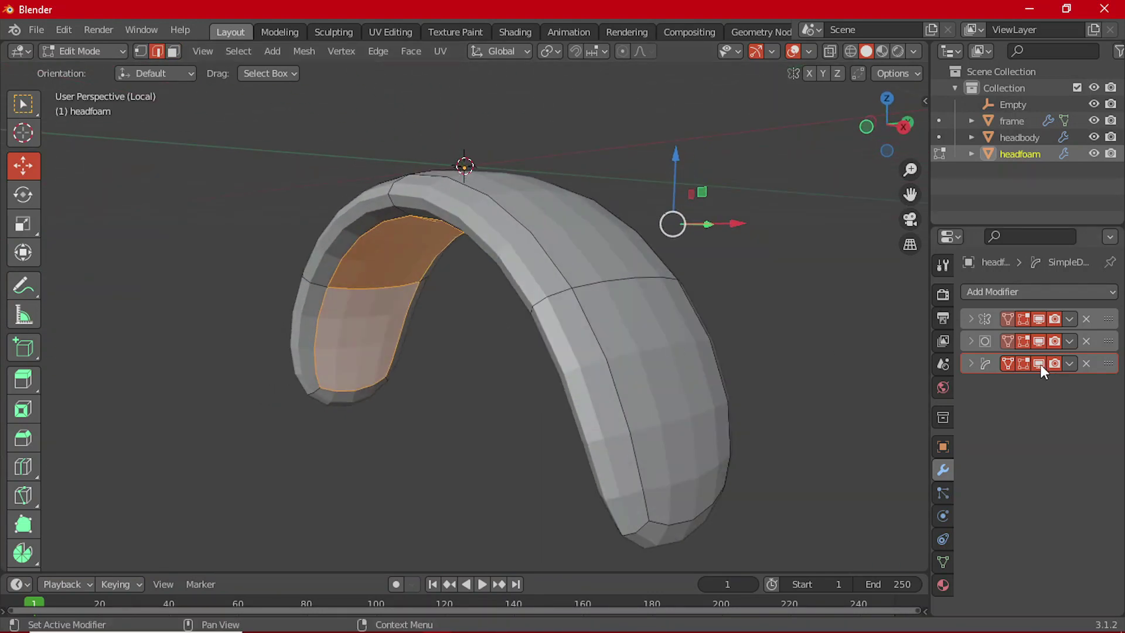
left_click(1038, 342)
middle_click_drag(593, 284, 583, 333)
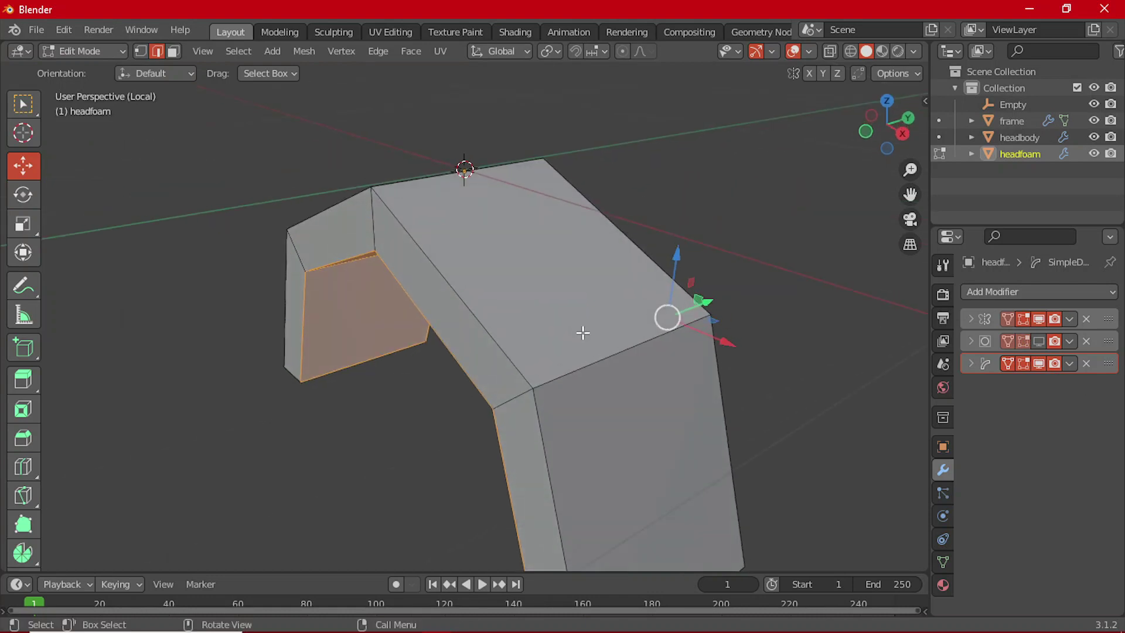
scroll(561, 359, "down", 3)
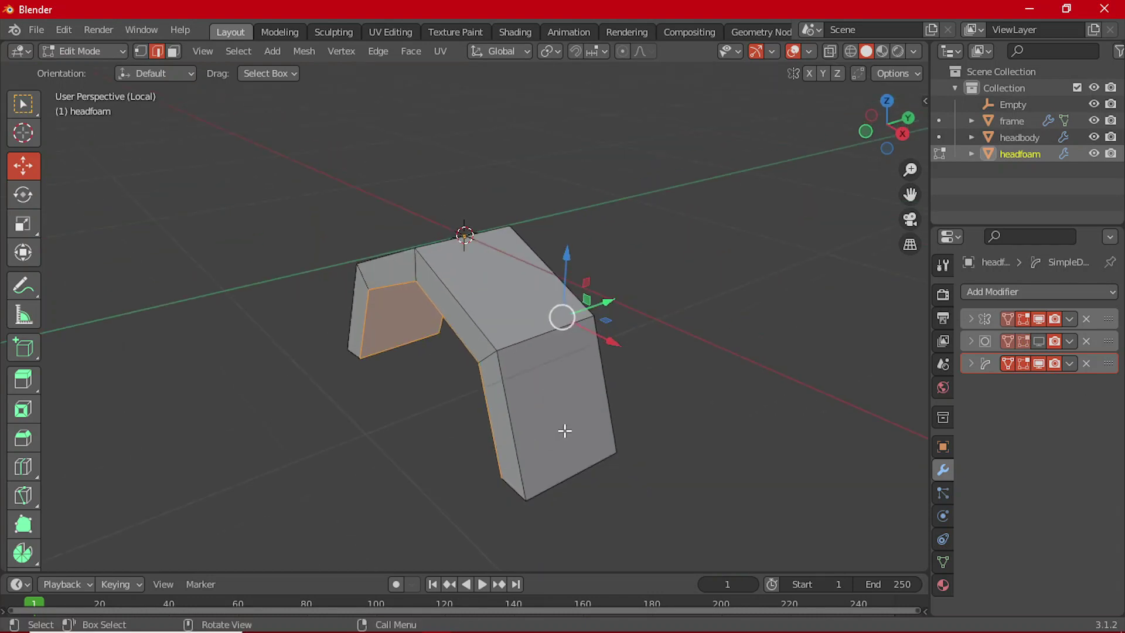
middle_click_drag(565, 432, 522, 397)
scroll(522, 397, "up", 3)
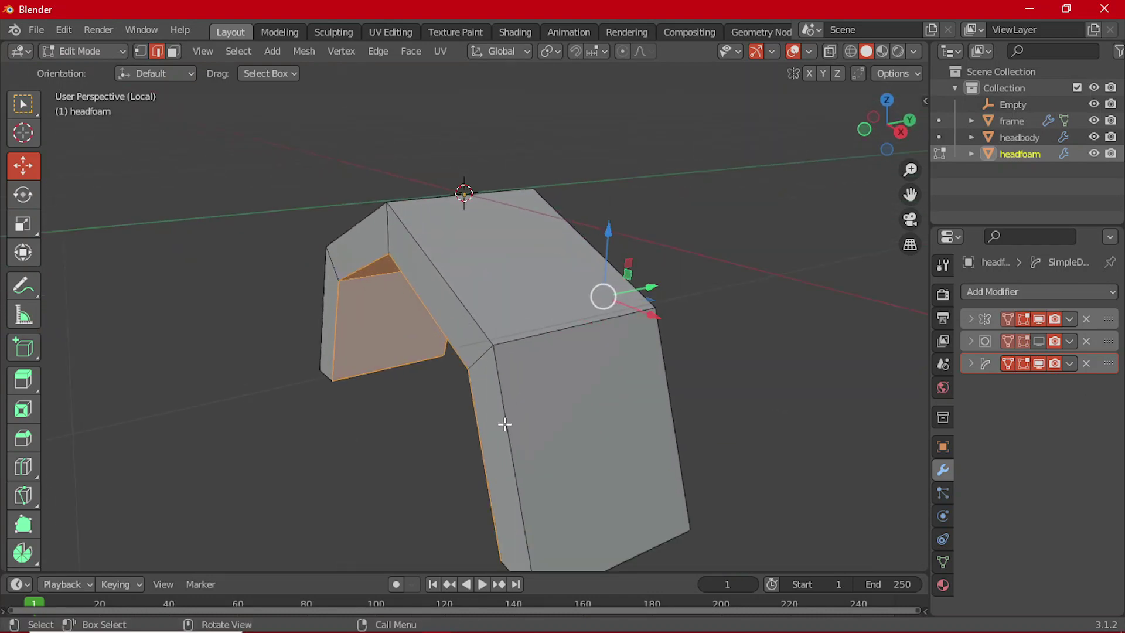
- Select the edge loop around the headfoam's outer face and set its Mean Crease to 1.00
left_click(504, 423, "alt")
middle_click_drag(465, 289, 552, 289)
middle_click_drag(410, 302, 660, 480)
scroll(457, 340, "down", 3)
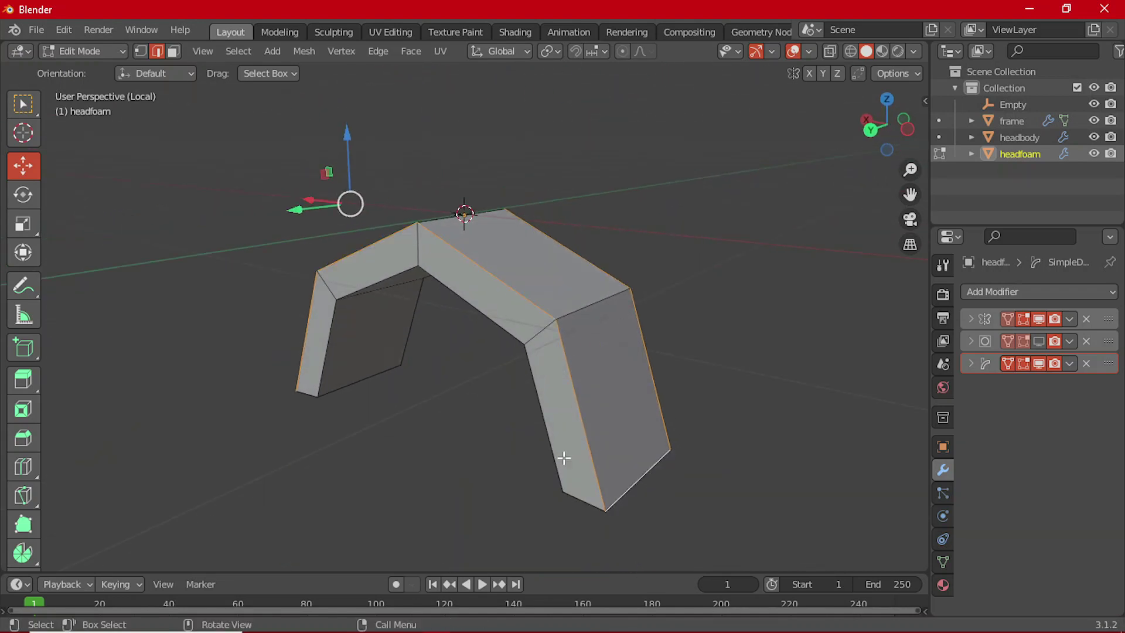
middle_click_drag(565, 457, 379, 422)
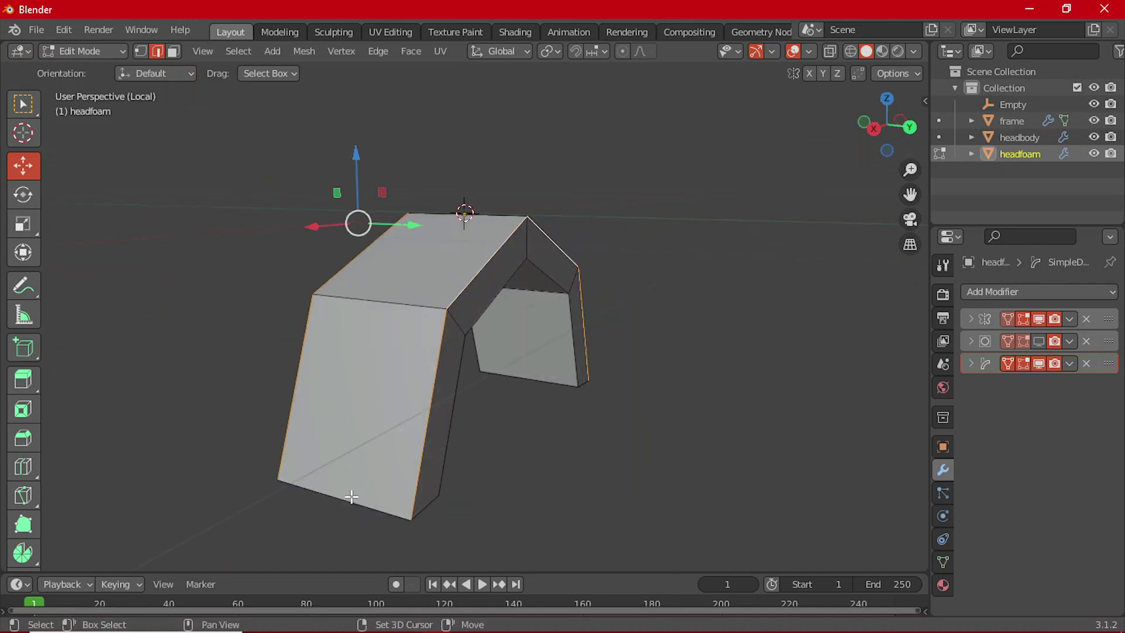
middle_click_drag(605, 283, 515, 334)
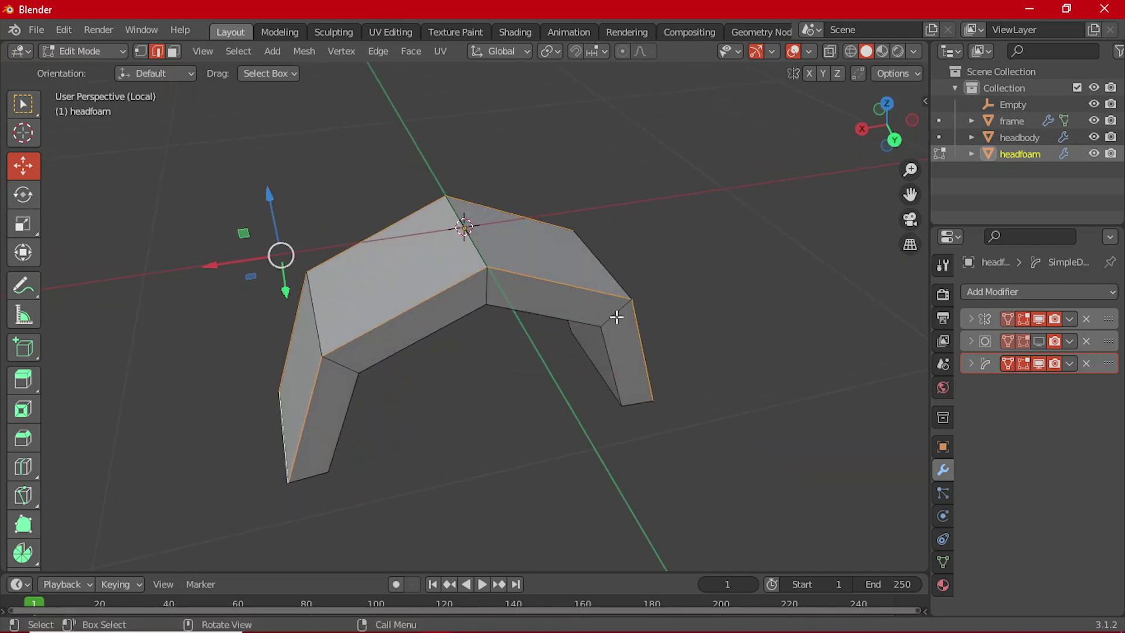
key("n")
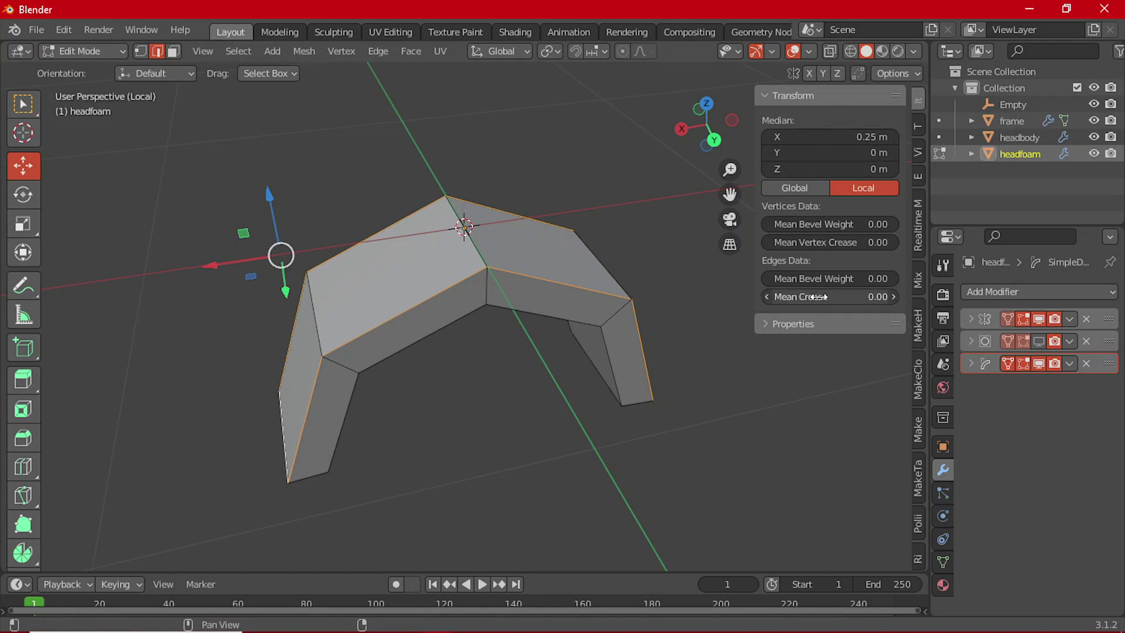
left_click_drag(818, 296, 873, 296)
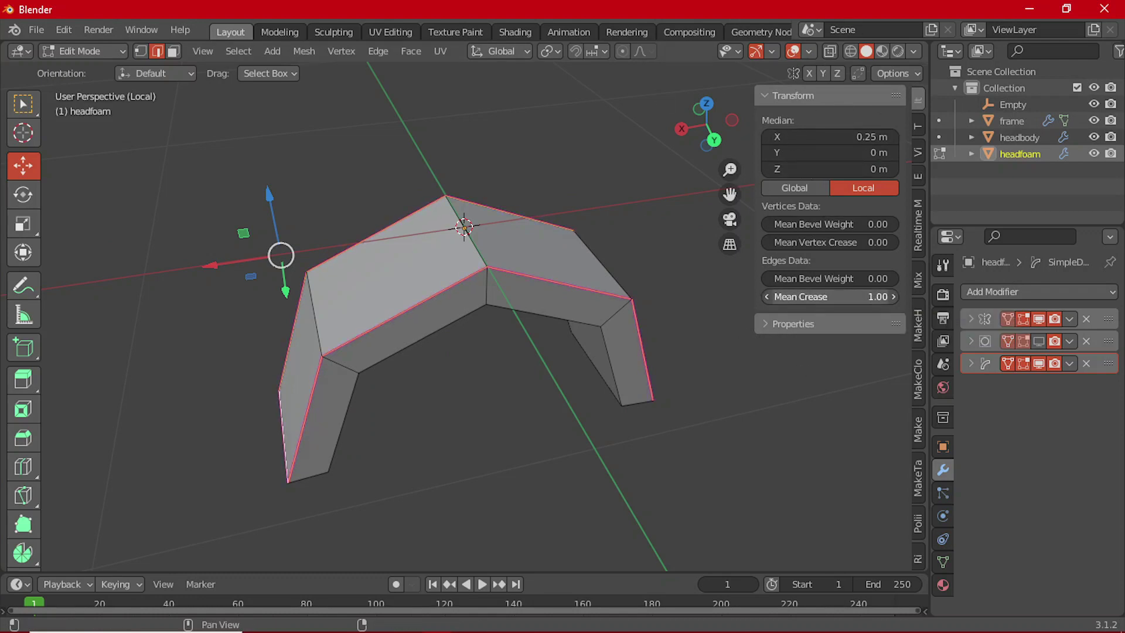
middle_click_drag(607, 331, 503, 313)
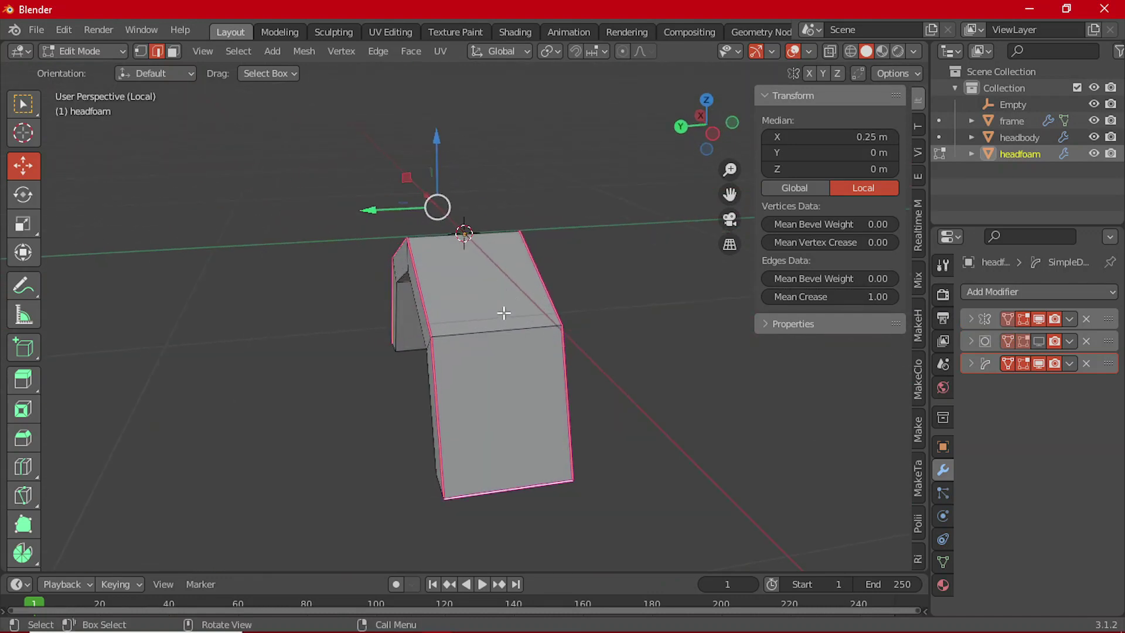
- Return to Object Mode, restore the headfoam's Subdivision viewport display, and leave local view to check it inside the frame
key("Tab")
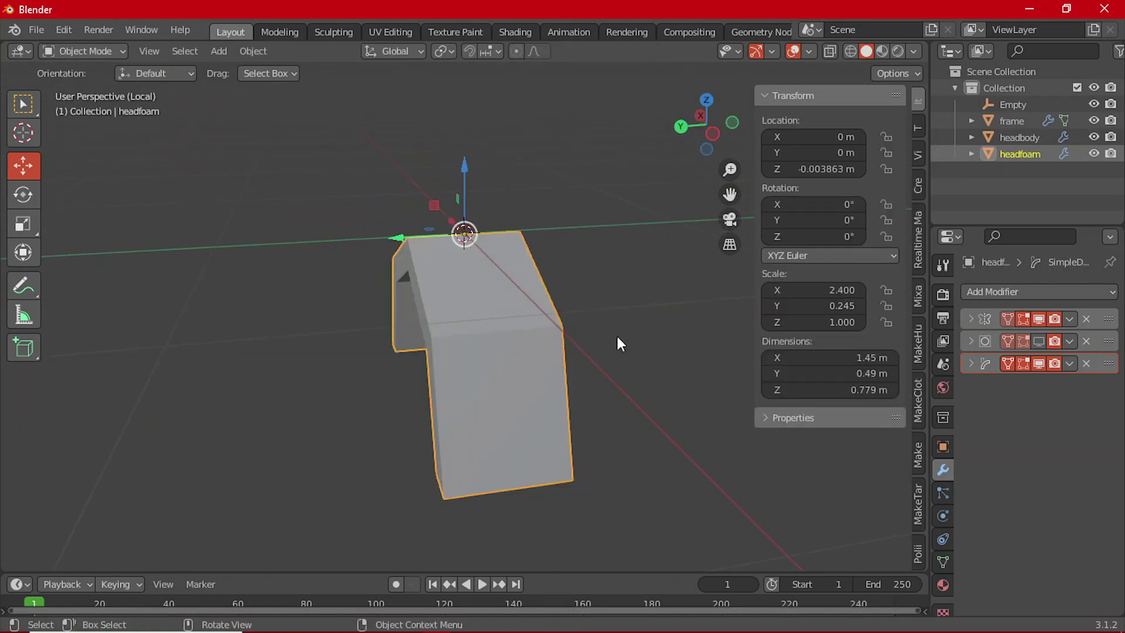
left_click(1038, 340)
middle_click_drag(487, 273, 609, 358)
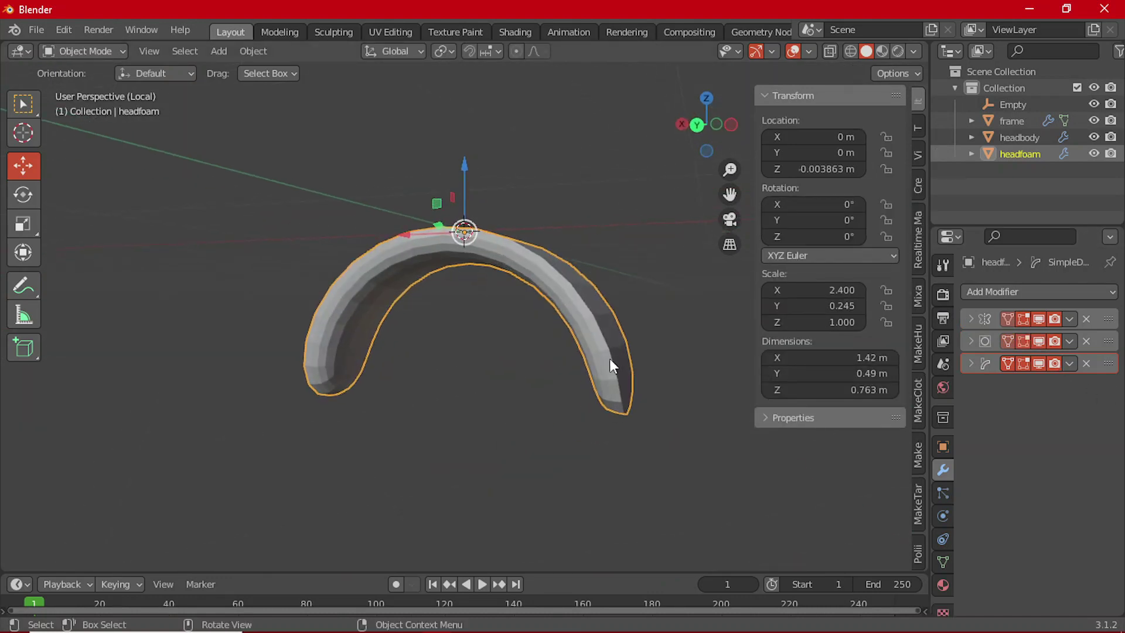
middle_click_drag(267, 385, 317, 393)
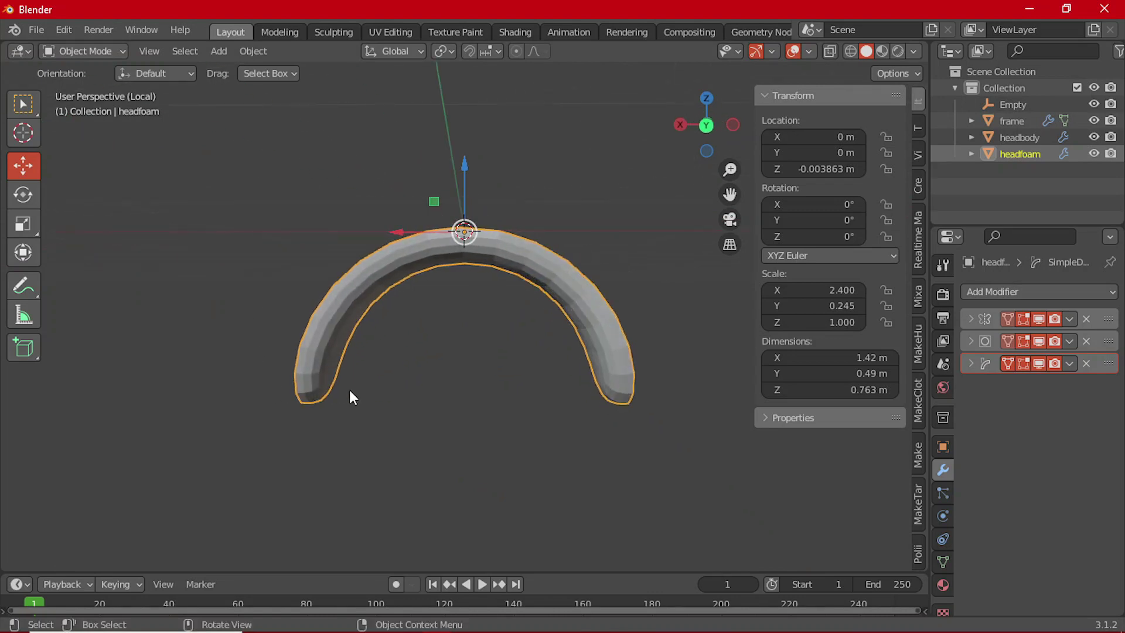
key("slash")
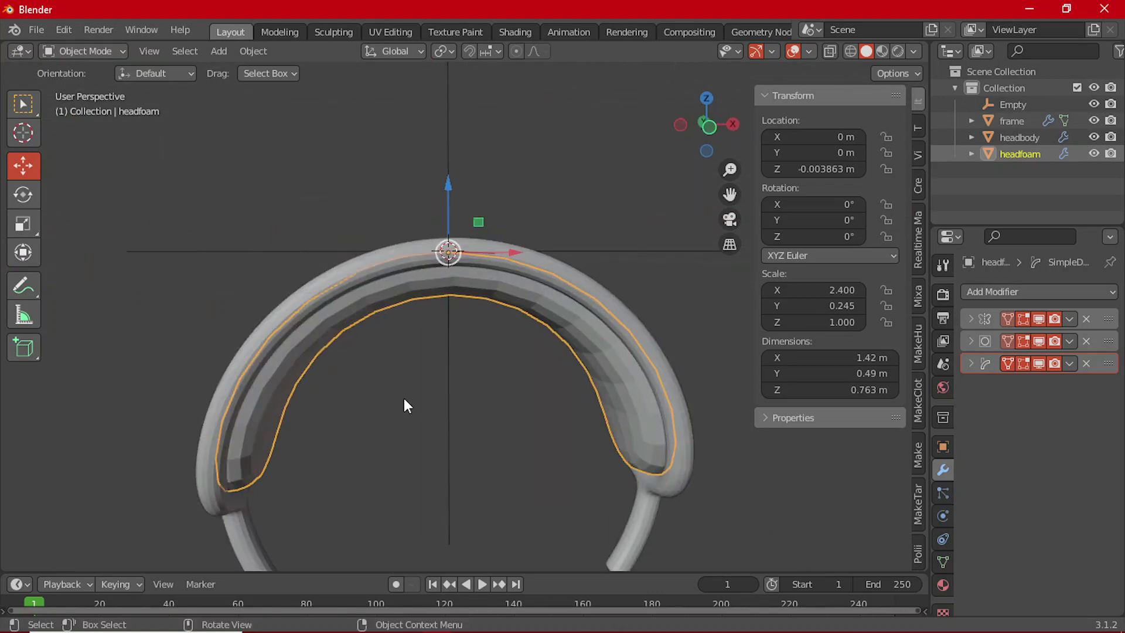
left_click(424, 423)
middle_click_drag(424, 423, 441, 387)
- Apply smooth shading to the headfoam and deselect it
left_click(514, 339)
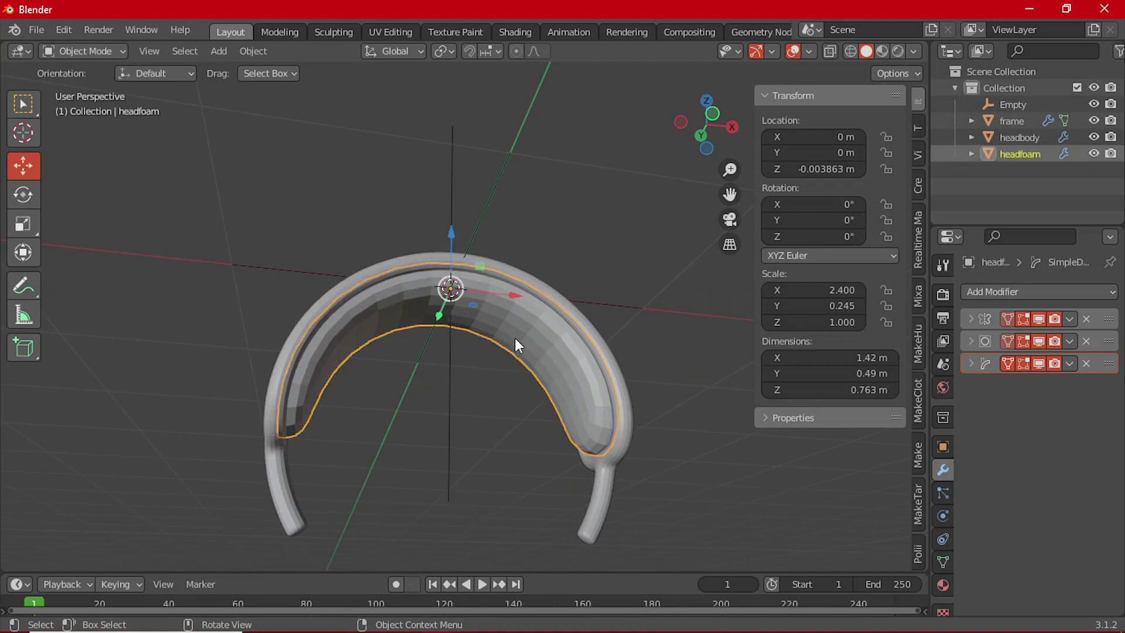
right_click(515, 339)
left_click(507, 328)
left_click(488, 449)
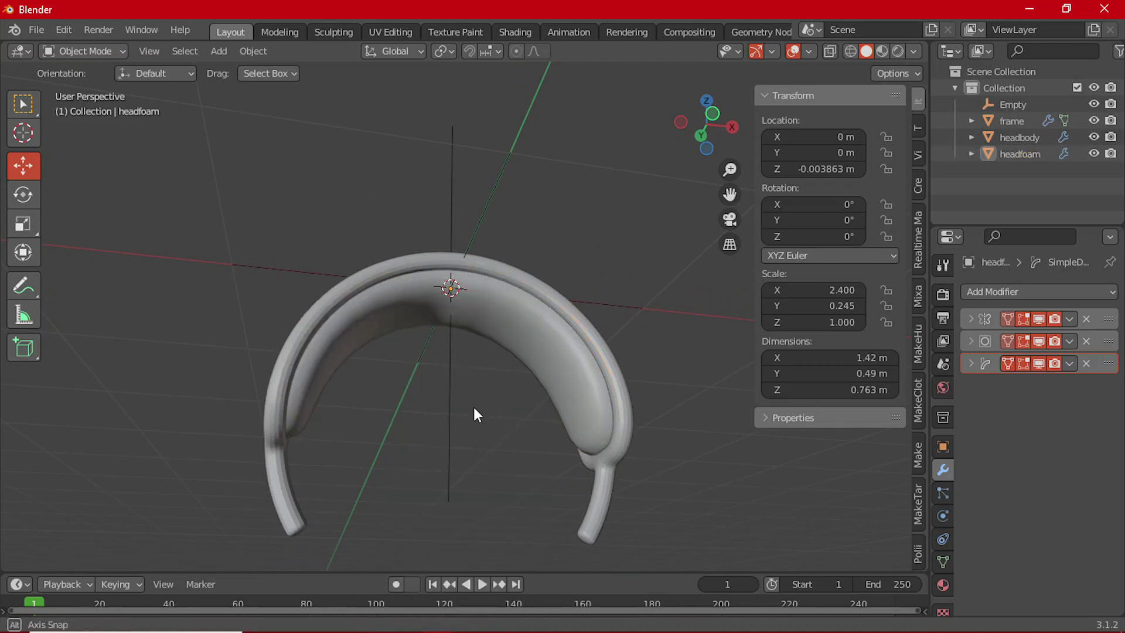
- Inspect the headfoam's outer surface against the headbody from above and select the headfoam
middle_click_drag(474, 412, 508, 281)
scroll(533, 455, "up", 3)
scroll(534, 455, "down", 3)
left_click(519, 269)
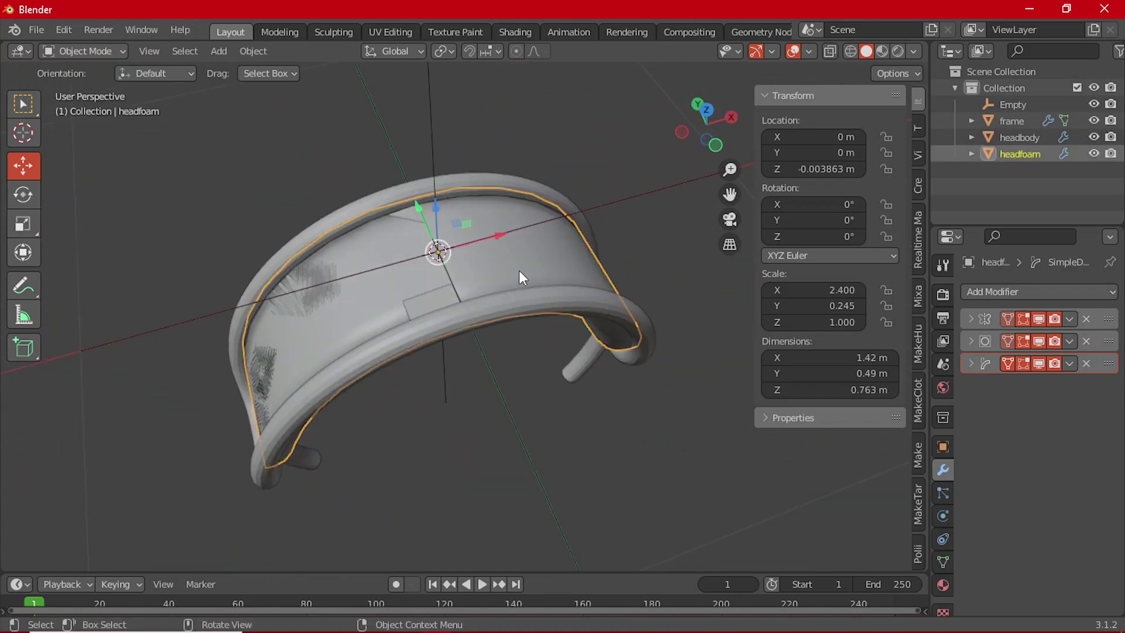
- Select the headbody and add a Solidify modifier to it
left_click(522, 253)
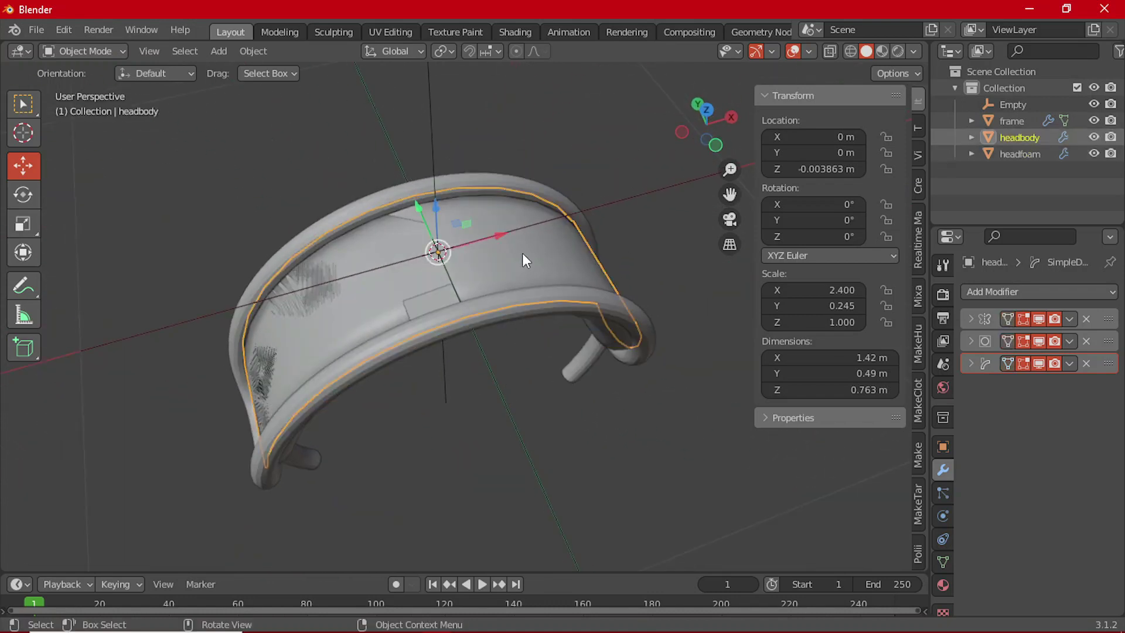
middle_click_drag(396, 273, 333, 222)
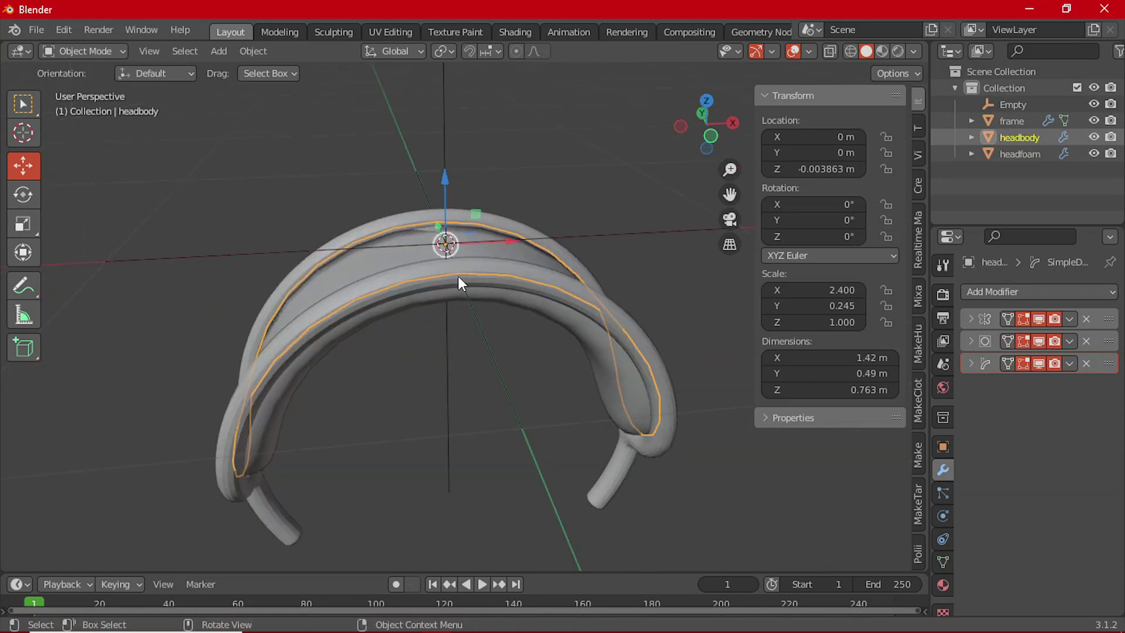
key("grave")
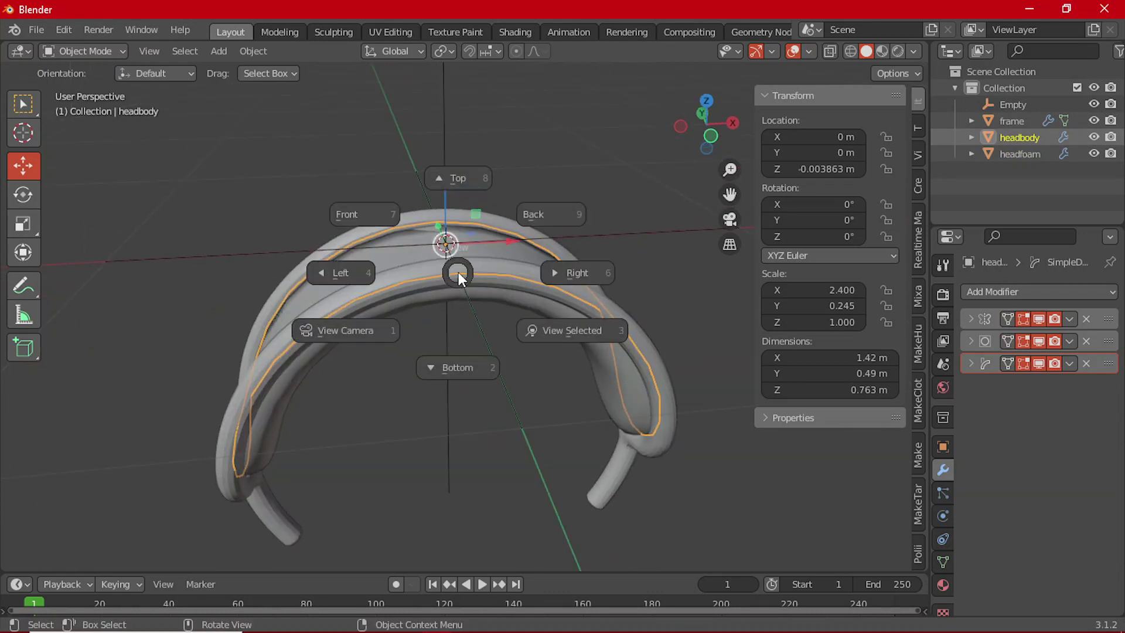
left_click(987, 292)
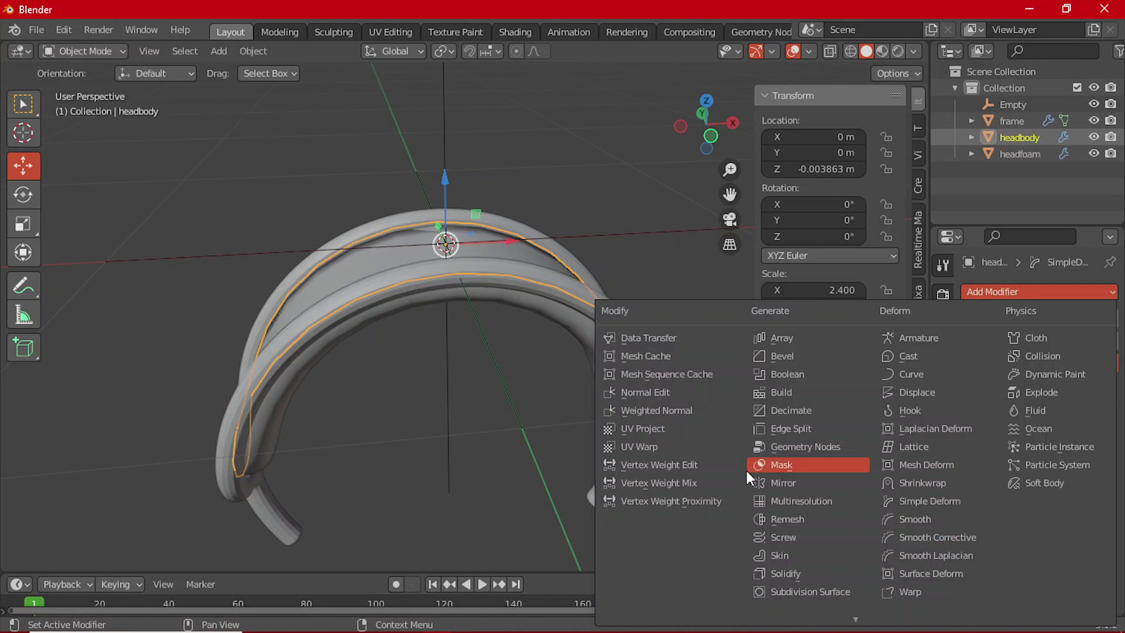
left_click(779, 570)
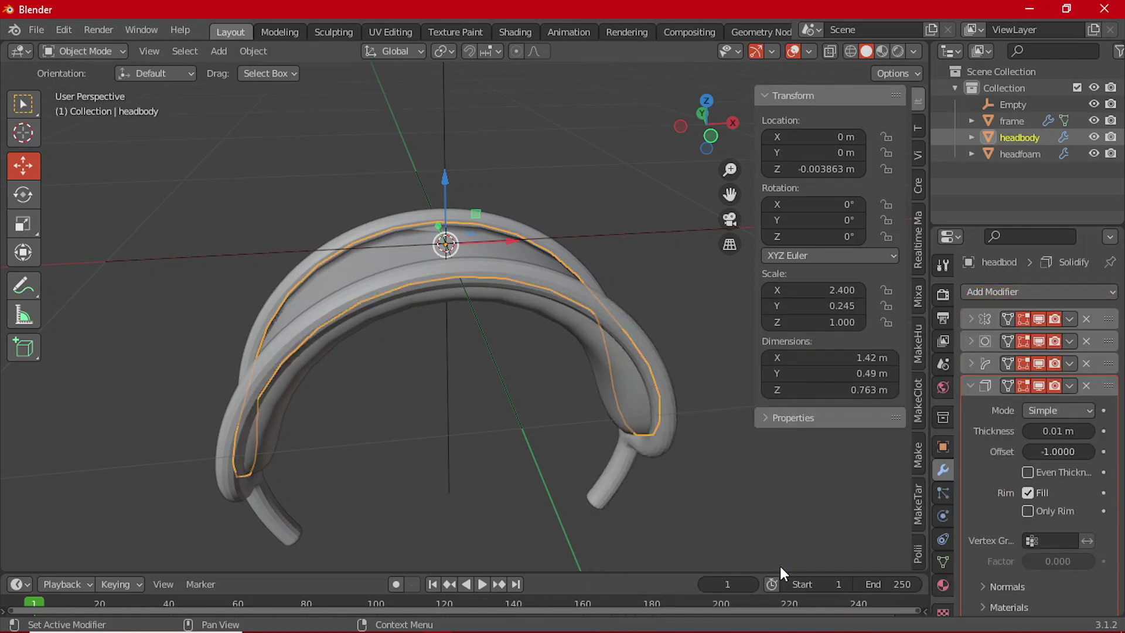
- Apply the headbody's scale from the front view
key("grave")
left_click(313, 351)
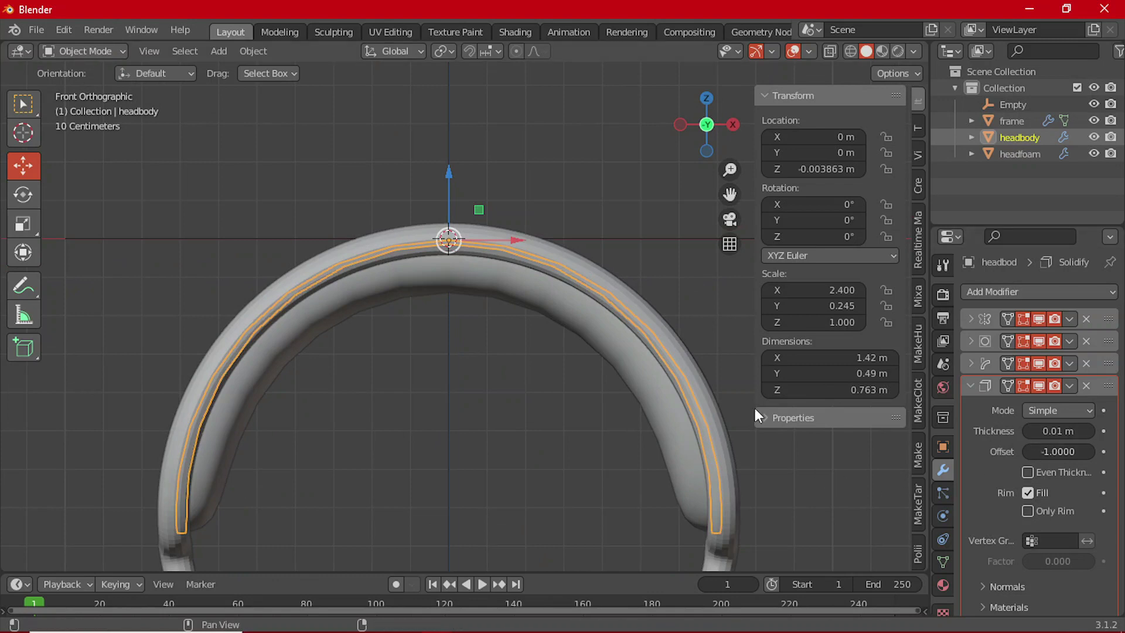
key("ctrl+a")
left_click(450, 361)
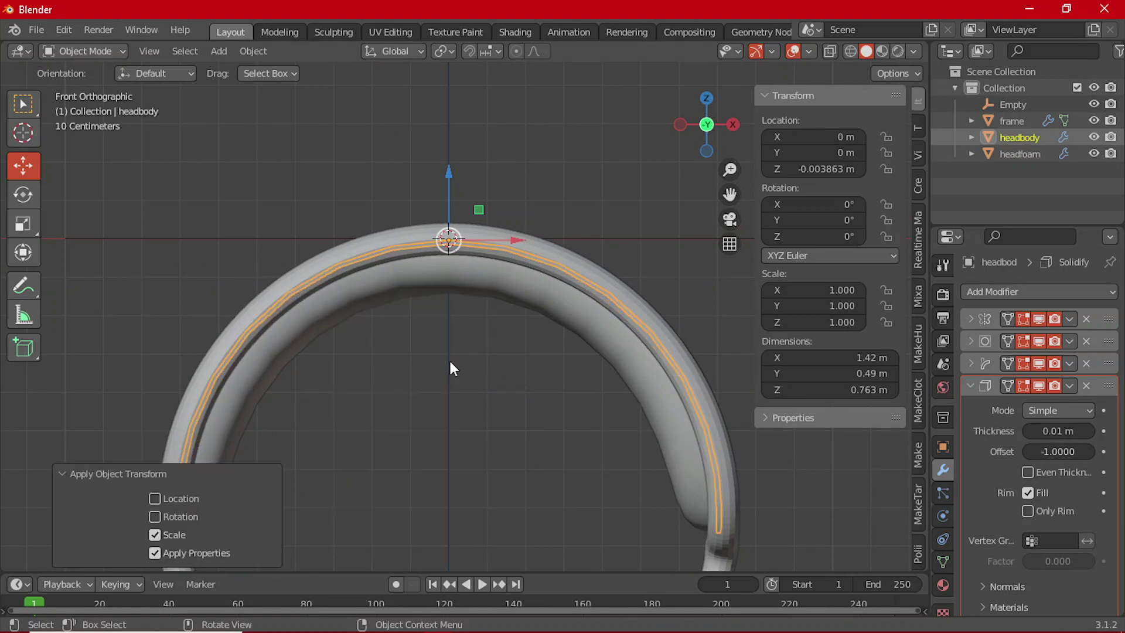
- Set the headbody's Solidify thickness to -0.01 m and deselect it to check the fit inside the frame
left_click(1025, 431)
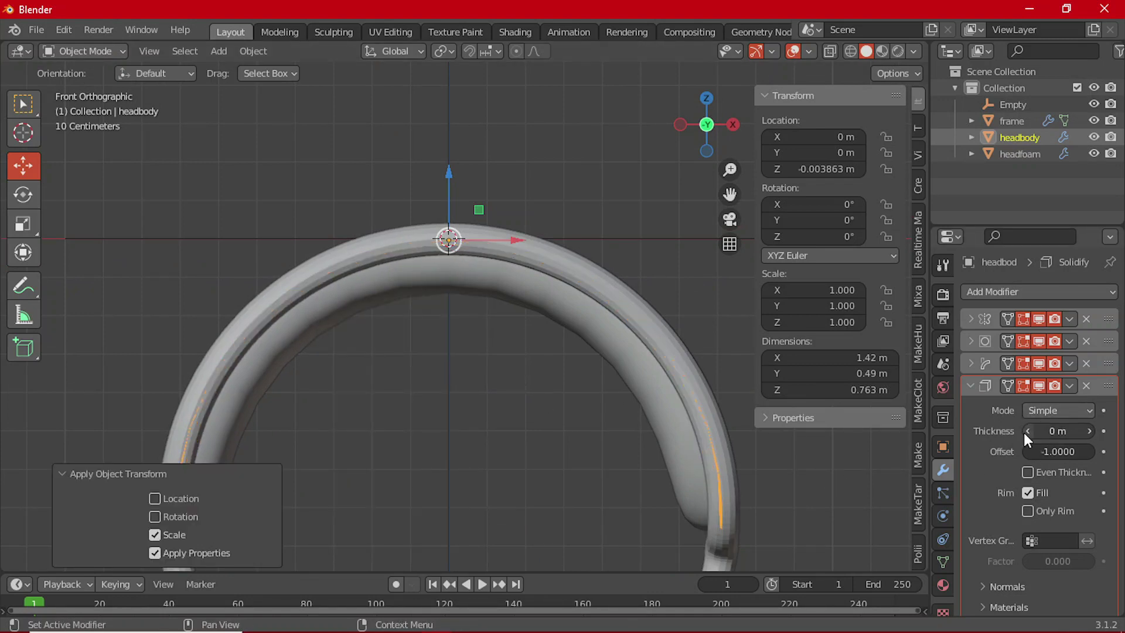
left_click(1025, 432)
left_click(502, 423)
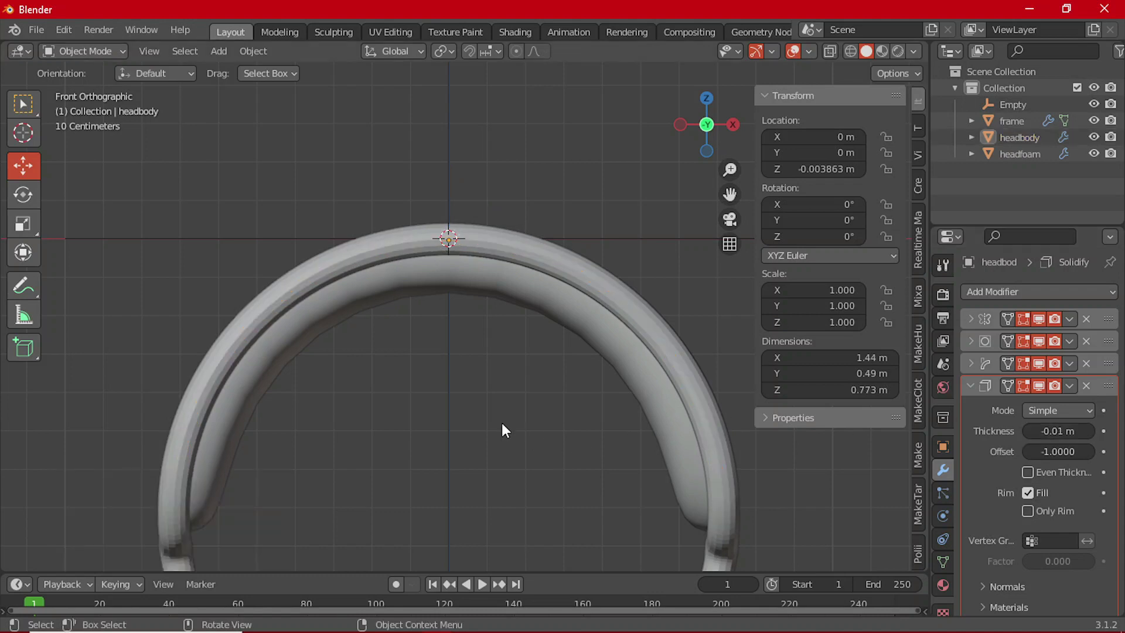
key("alt+z")
key("alt+z")
- Apply smooth shading to the headbody's outer surface and deselect it
middle_click_drag(444, 404, 360, 283)
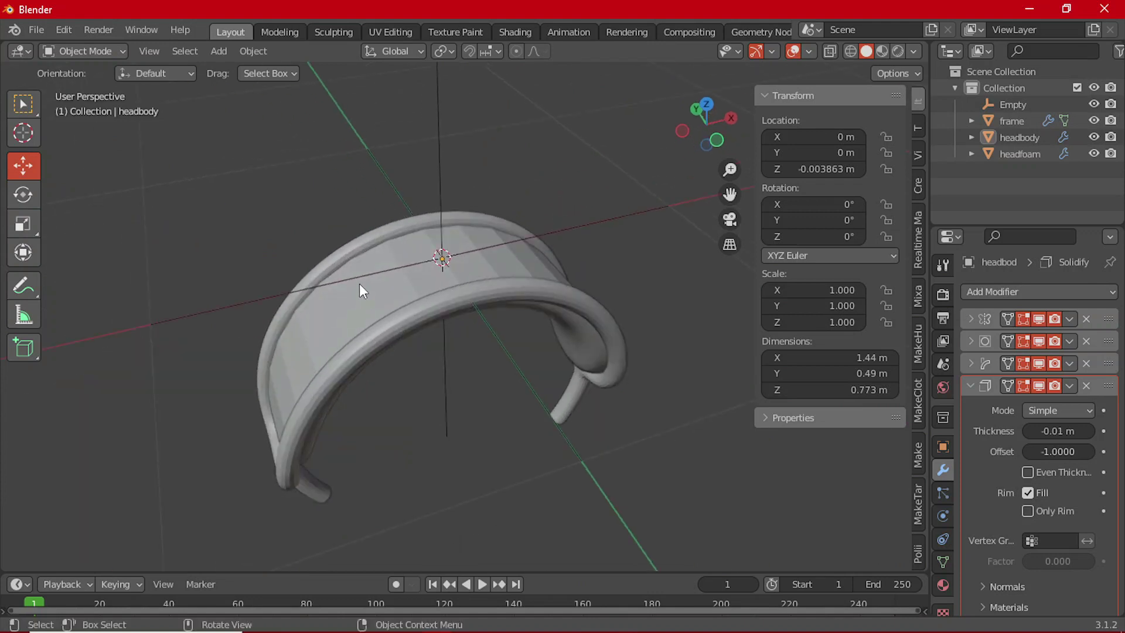
left_click(359, 284)
right_click(360, 284)
left_click(359, 311)
left_click(434, 374)
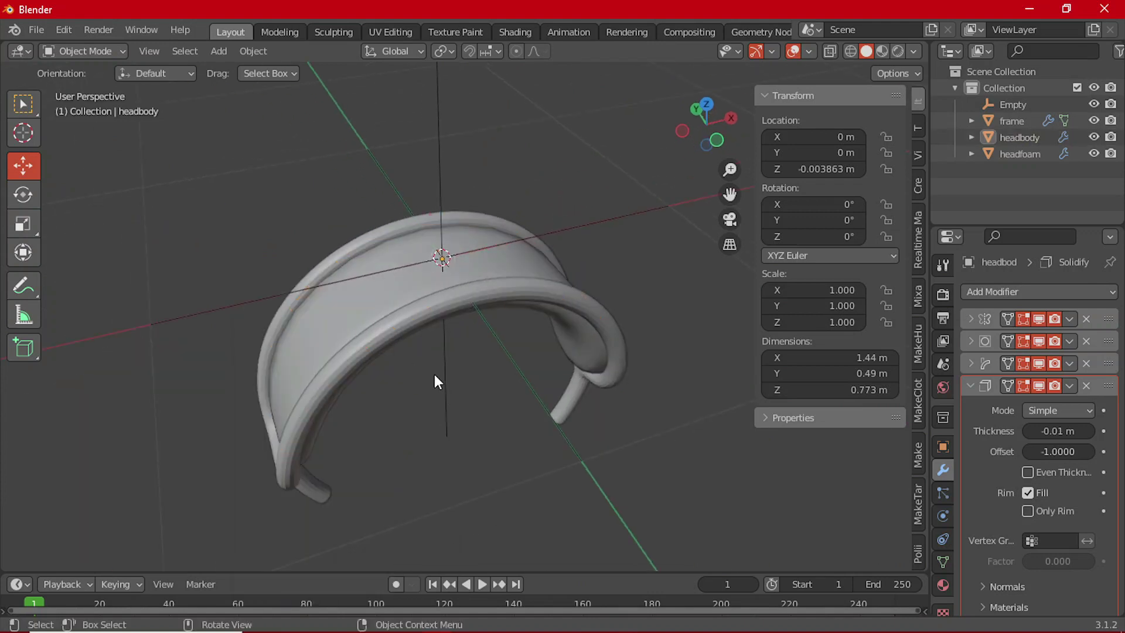
- Examine the assembled headband from the front and at several angles to check how headbody, headfoam and frame fit together
middle_click_drag(434, 374, 426, 408)
key("grave")
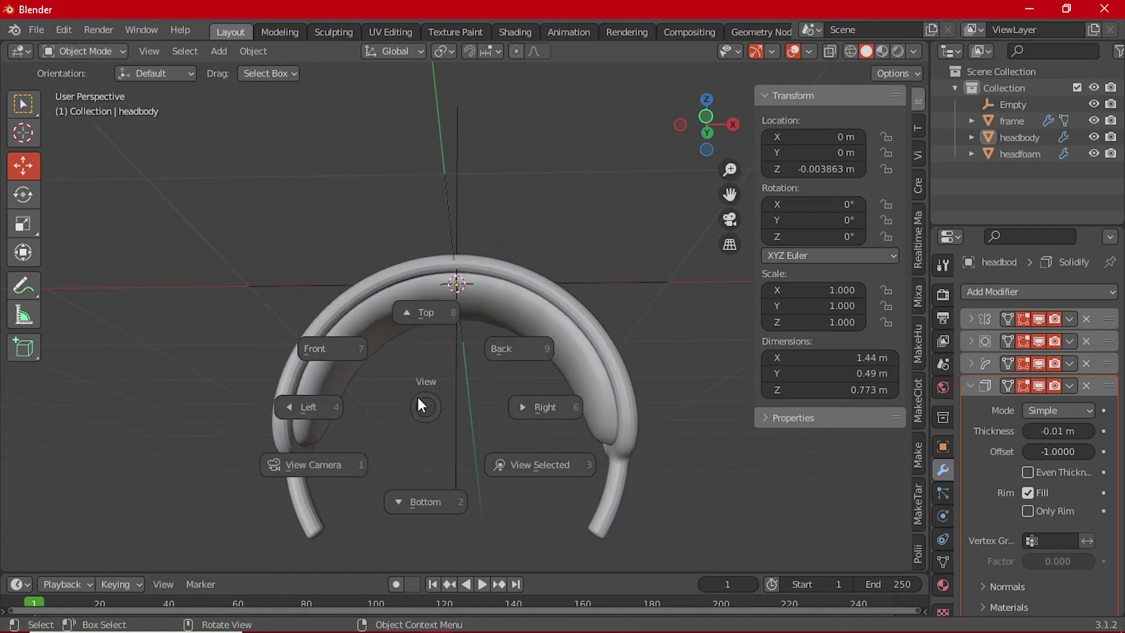
left_click(349, 354)
middle_click_drag(301, 442, 413, 481)
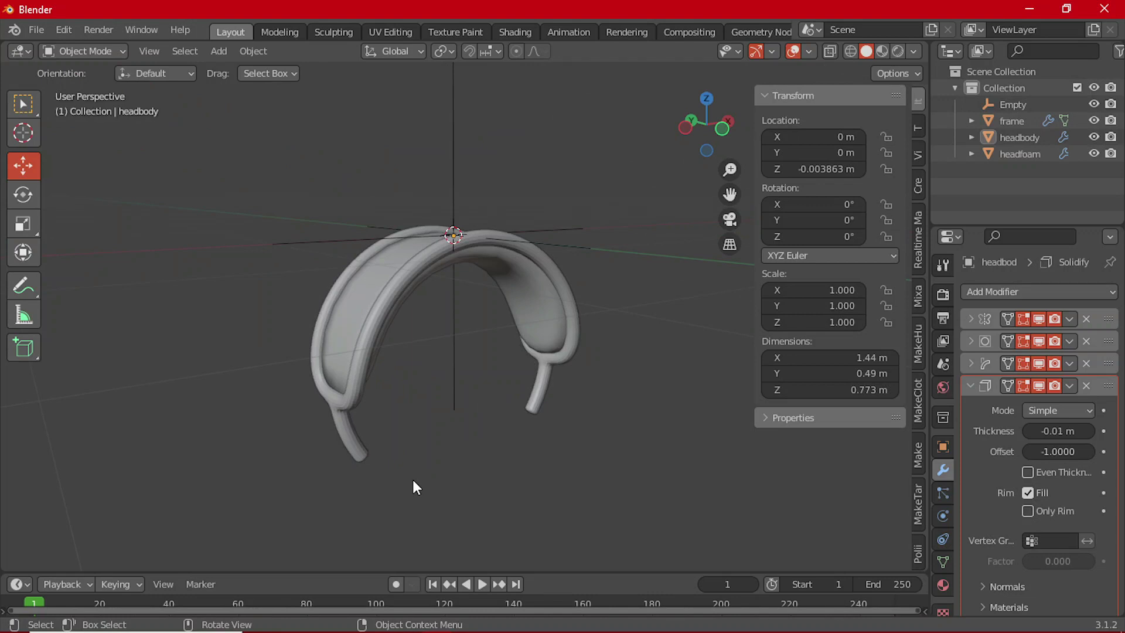
key("grave")
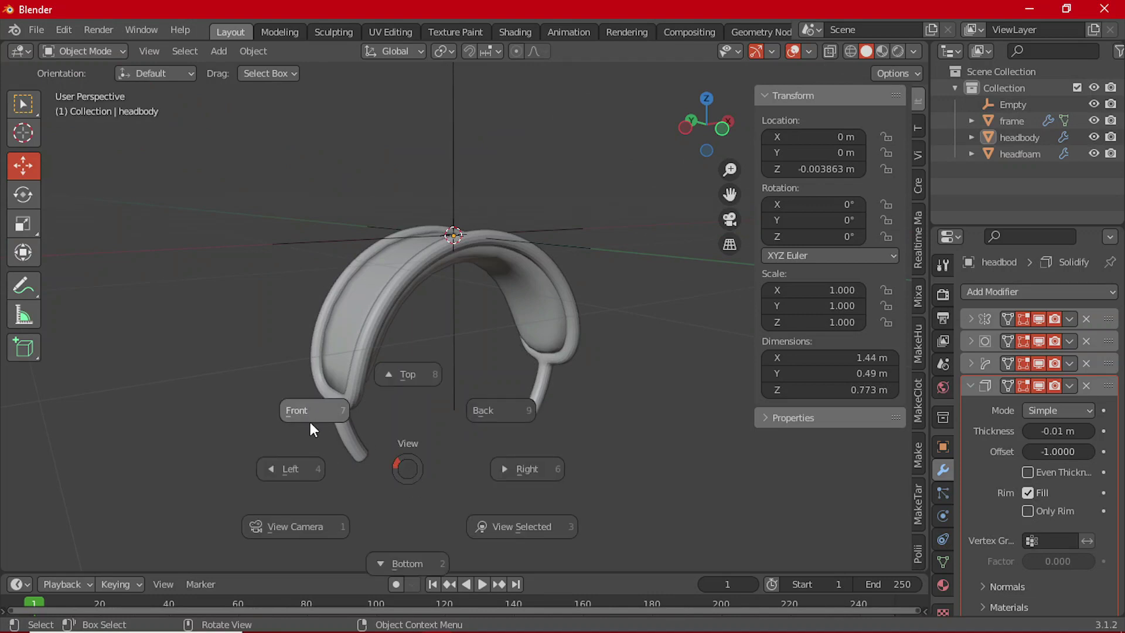
left_click(310, 423)
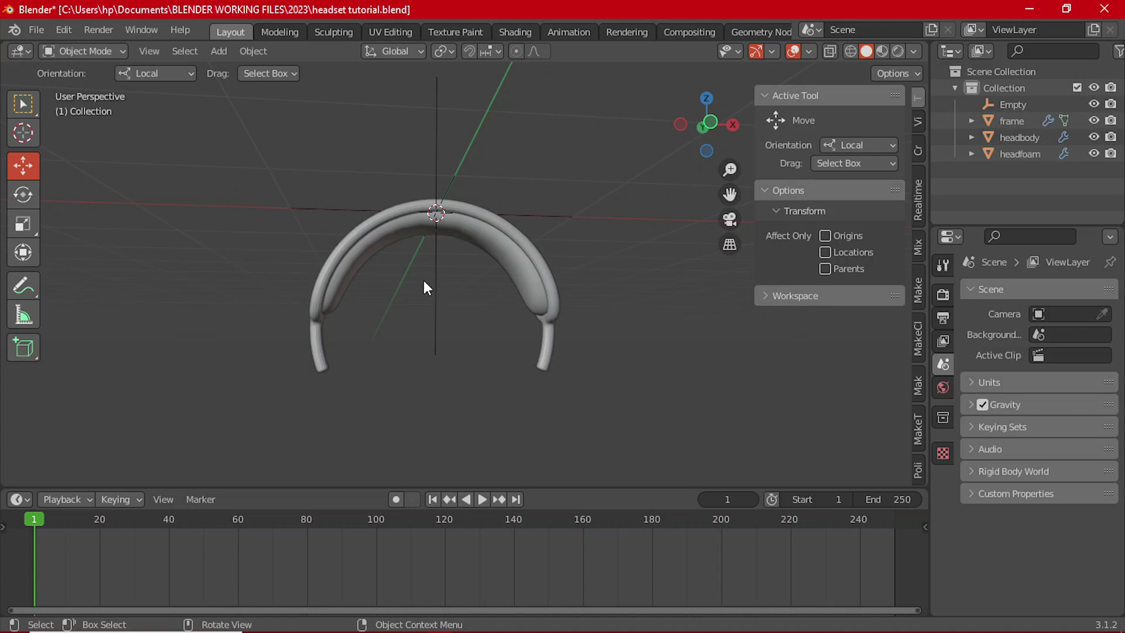
middle_click_drag(423, 277, 544, 329)
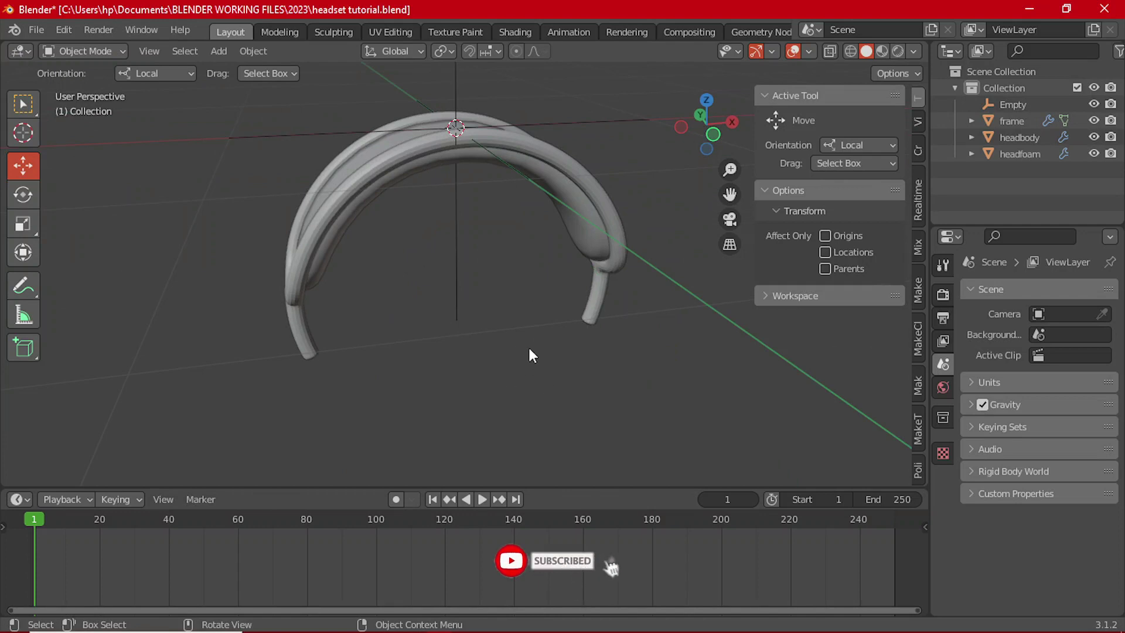
middle_click_drag(529, 343, 596, 314)
- Review the headfoam's Simple Deform bend and Subdivision Surface settings
left_click(655, 245)
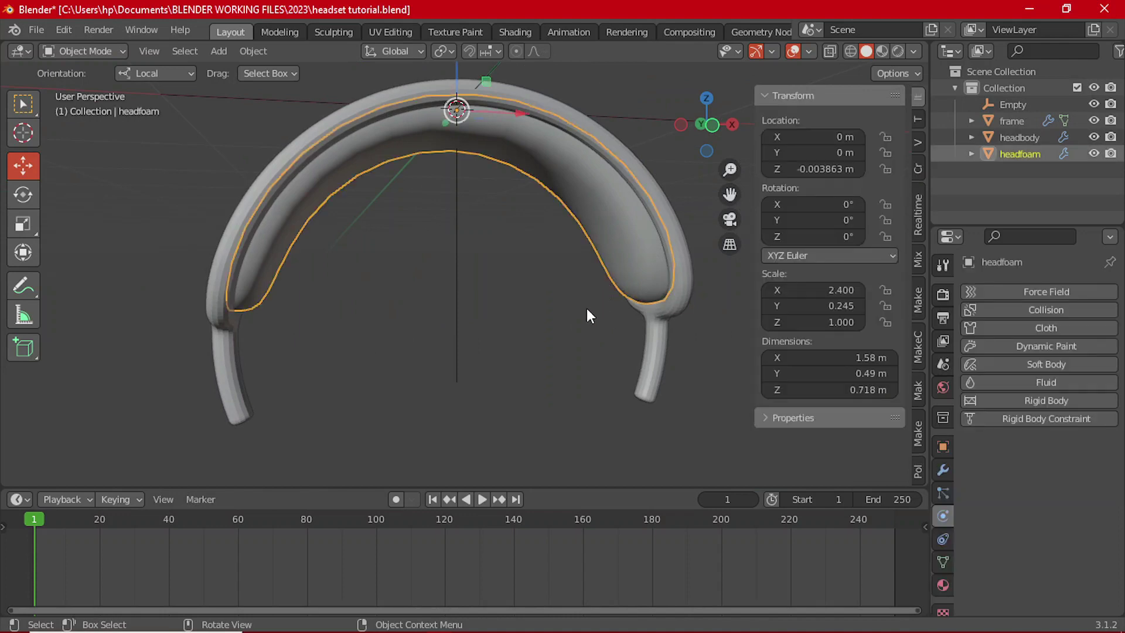
left_click(943, 469)
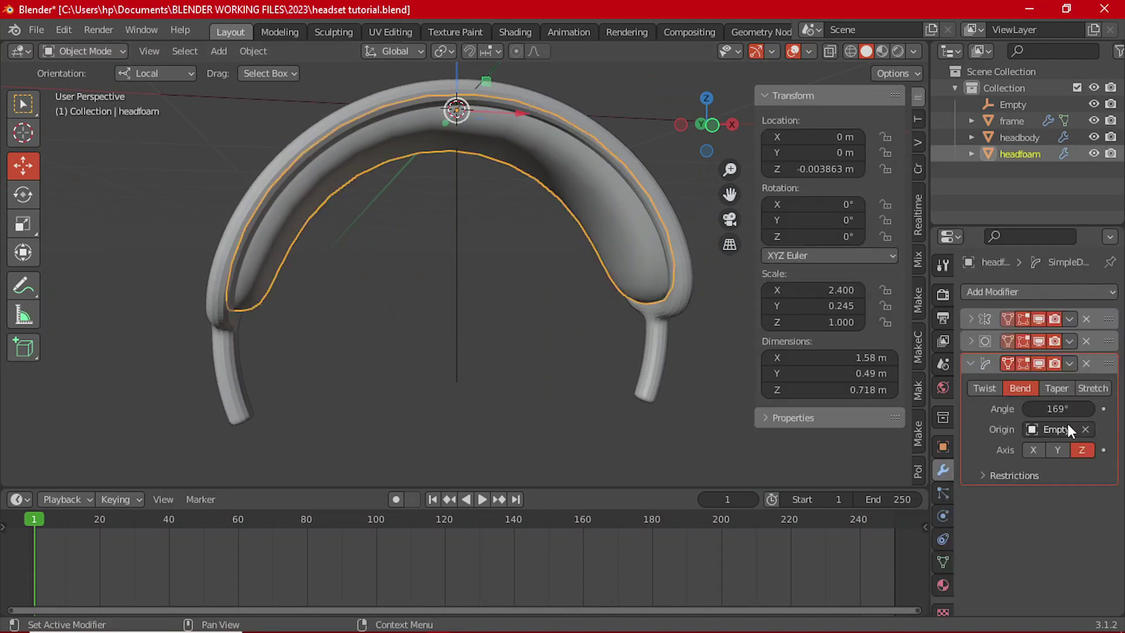
left_click(970, 363)
left_click(971, 341)
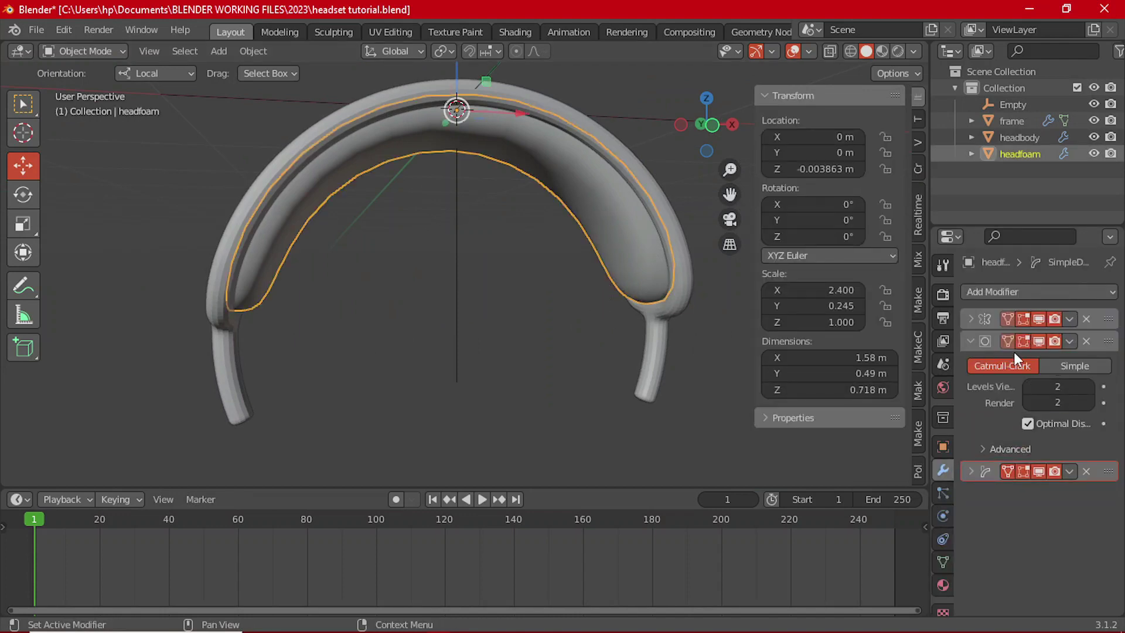
left_click(971, 341)
- Deselect the headfoam and examine the frame's lower ends and the foam padding up close and from both sides
middle_click_drag(288, 284, 489, 359)
left_click(561, 336)
scroll(564, 332, "up", 5)
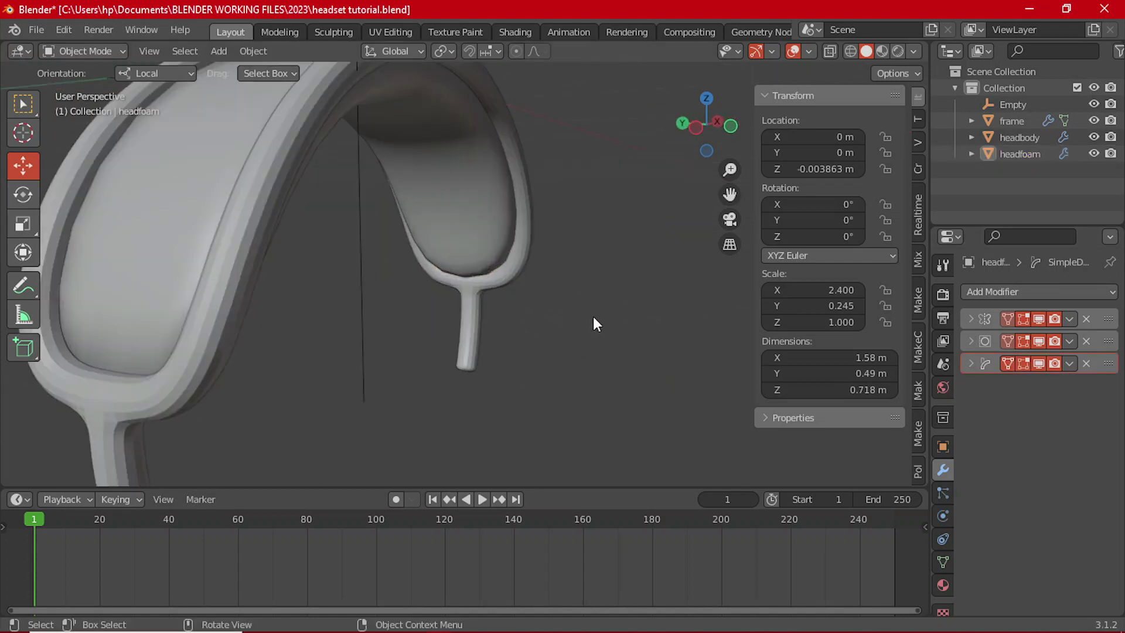
scroll(593, 317, "down", 4)
middle_click_drag(593, 317, 381, 303)
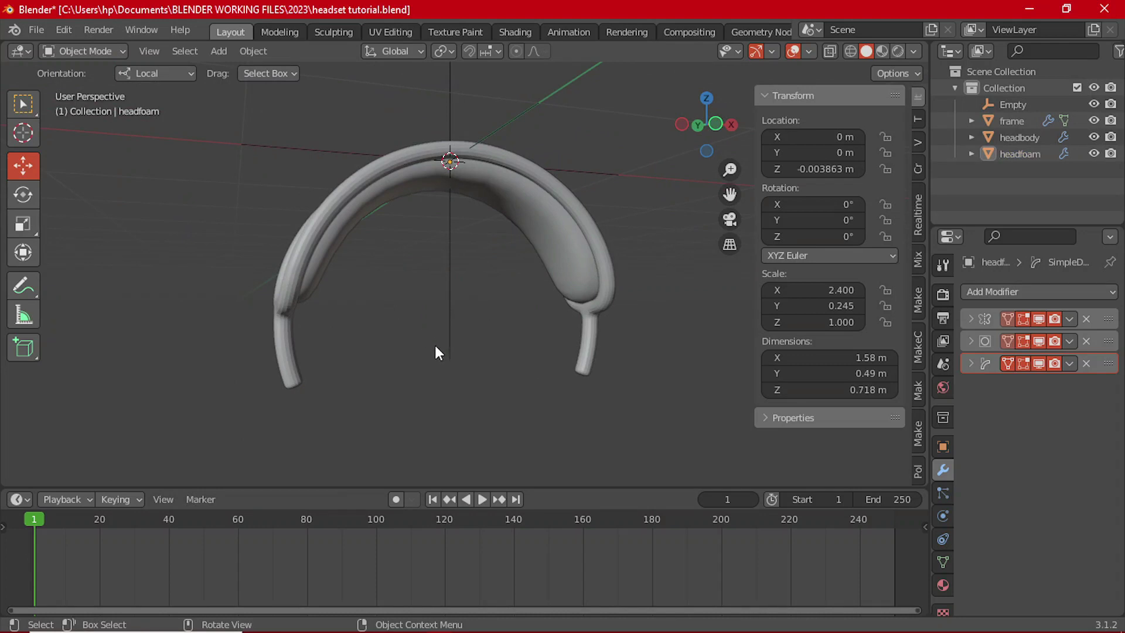
middle_click_drag(435, 352, 557, 311)
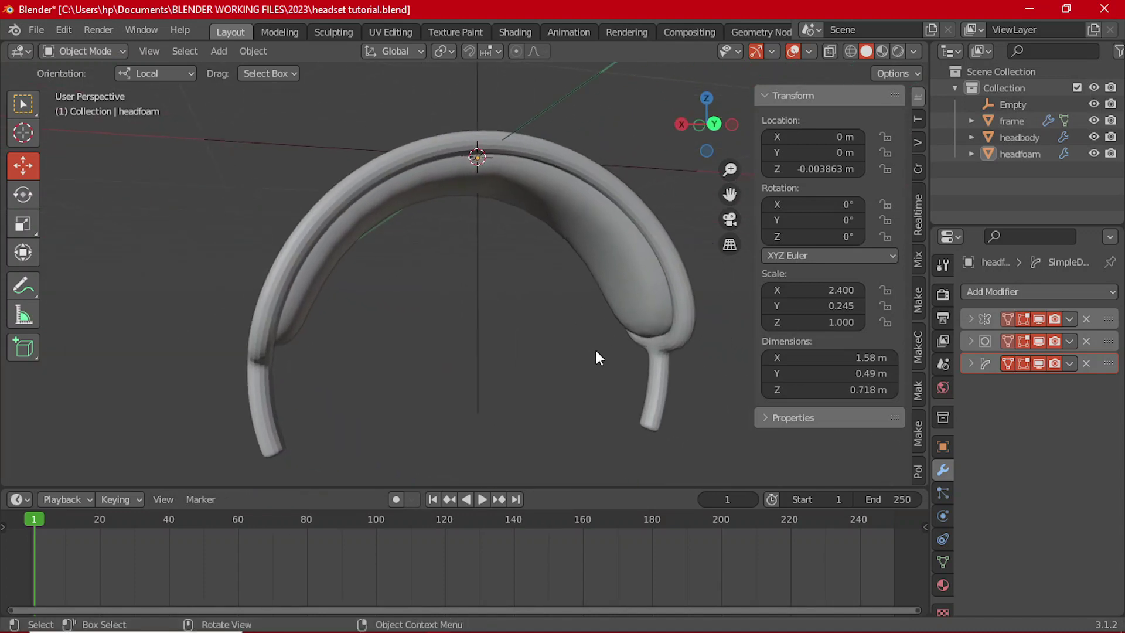